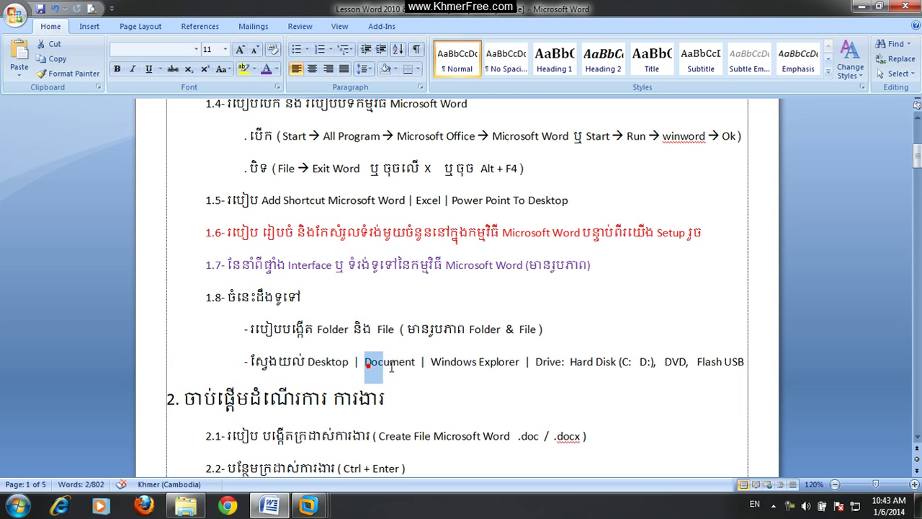
left_click(429, 368)
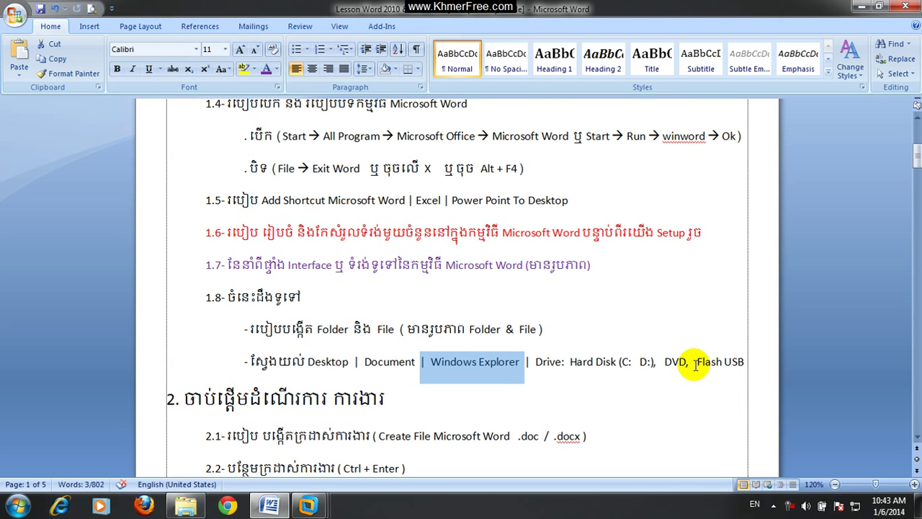
left_click(696, 364)
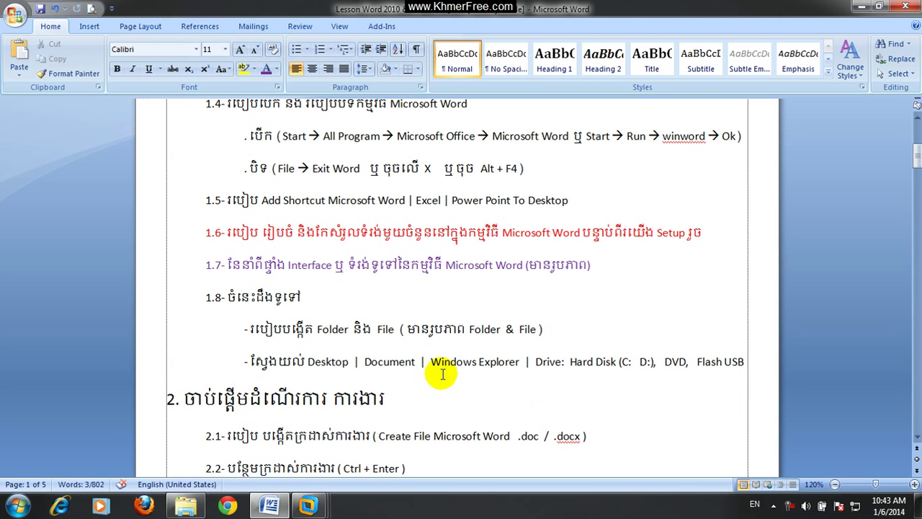
left_click(242, 362)
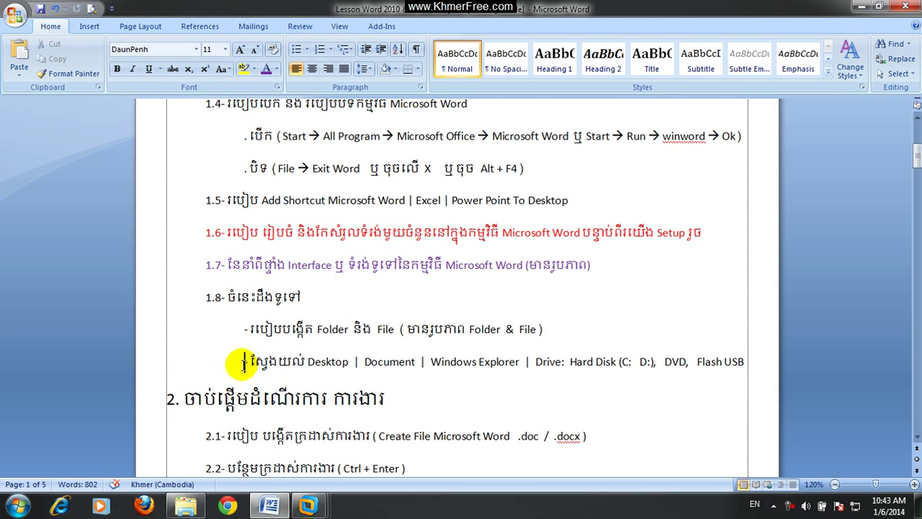
Colour the opening words "- ស្វែងយល់ Desktop" of the last bullet under section 1.8 red
left_click_drag(245, 362, 343, 365)
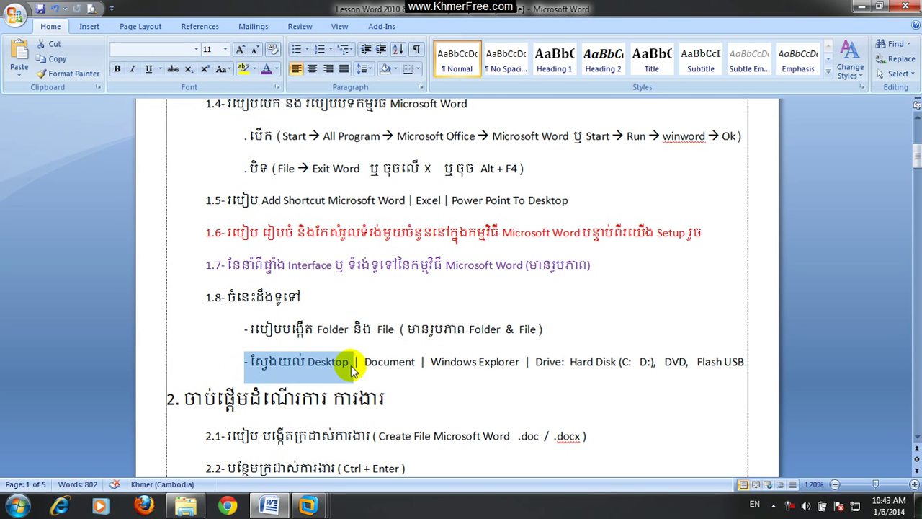
right_click(336, 360)
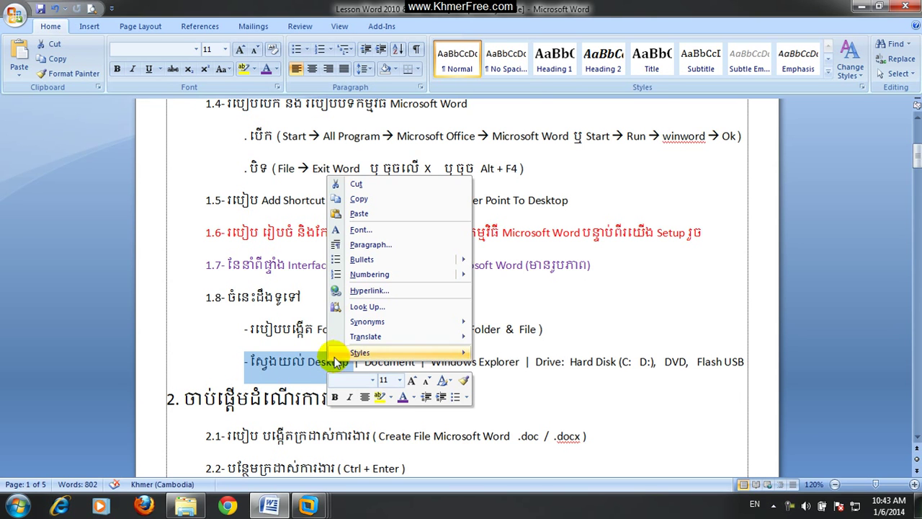
left_click(413, 397)
left_click(402, 366)
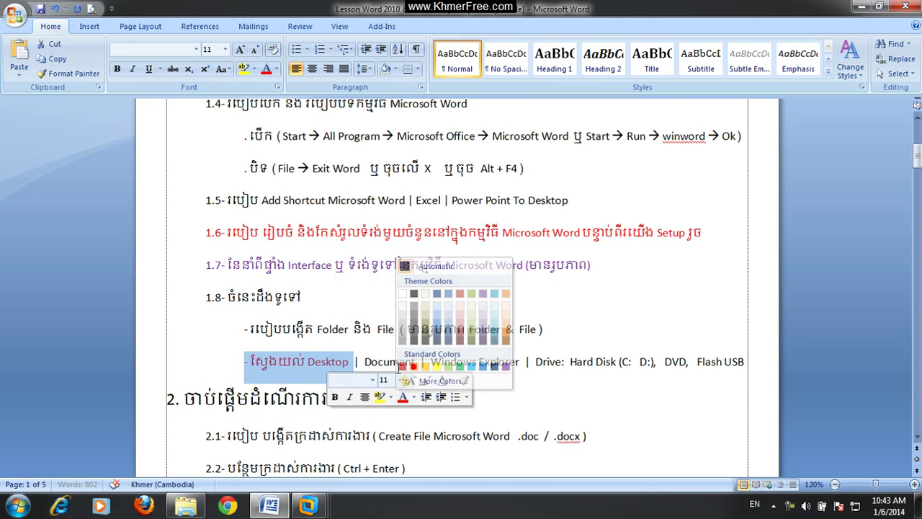
left_click(335, 362)
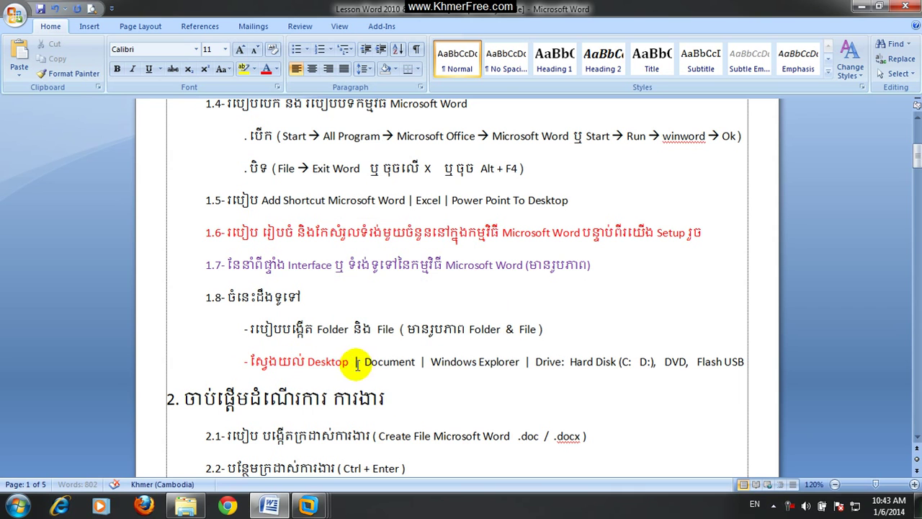
double_click(337, 362)
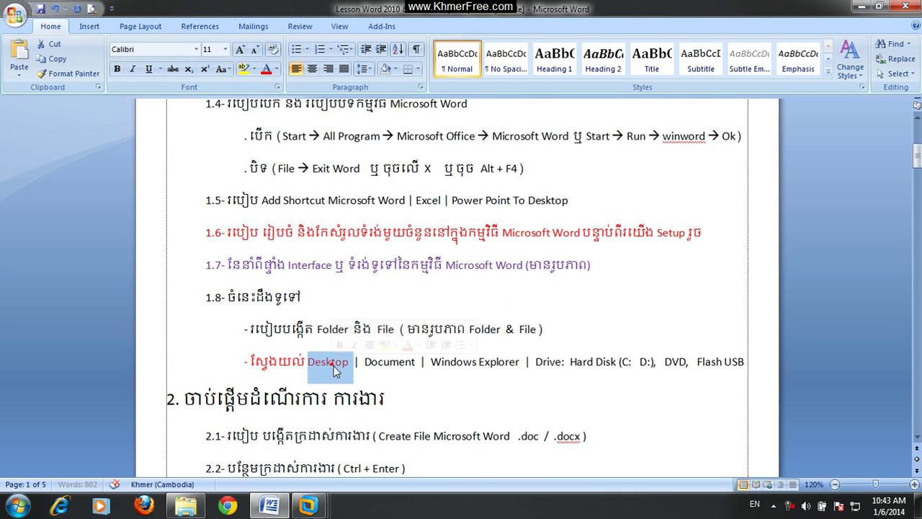
left_click(353, 364)
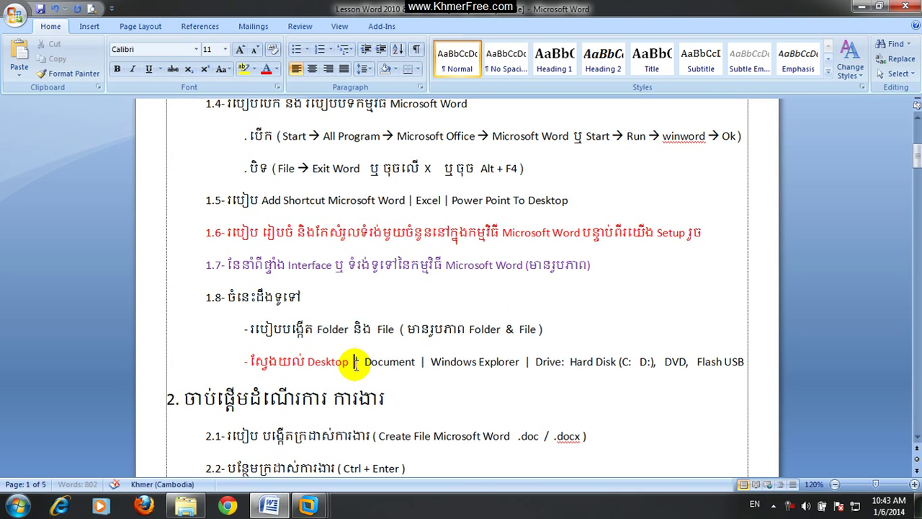
left_click(354, 364)
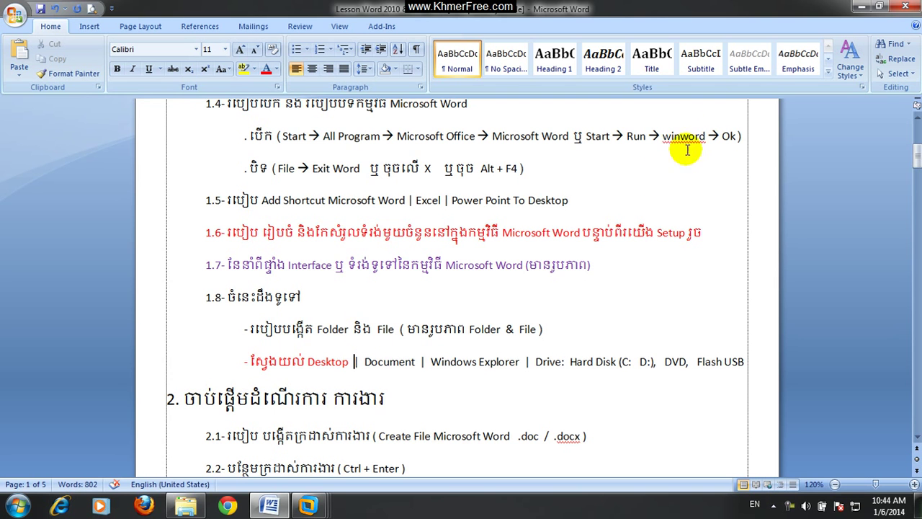
Minimize the lesson document and switch to the PC01 (Ms Office 2010) virtual machine in VMware Workstation
left_click(861, 6)
mouse_move(310, 507)
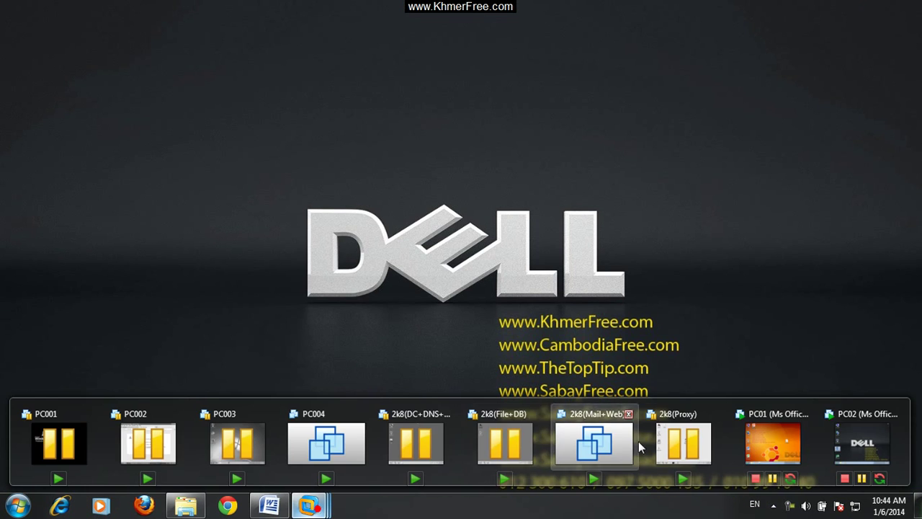
left_click(774, 458)
left_click(432, 242)
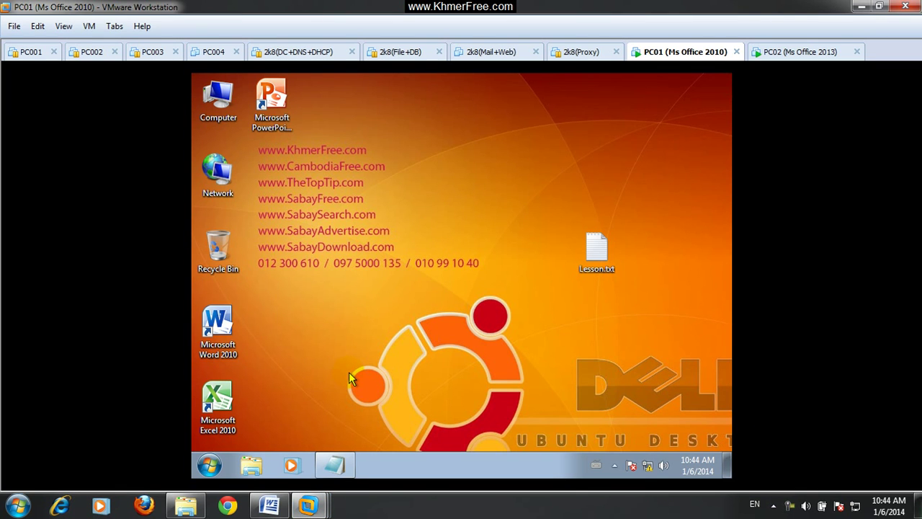
Check the Windows edition in the Computer icon's properties and close the system window
right_click(220, 116)
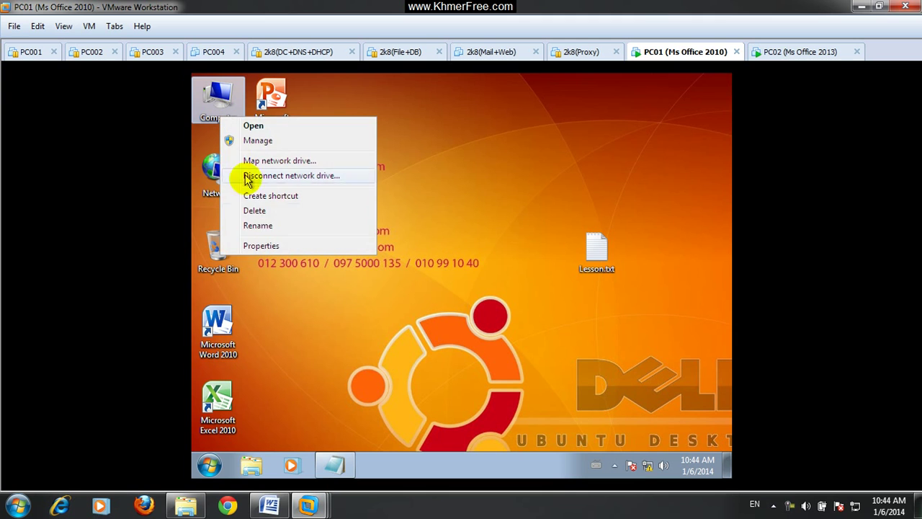
left_click(278, 246)
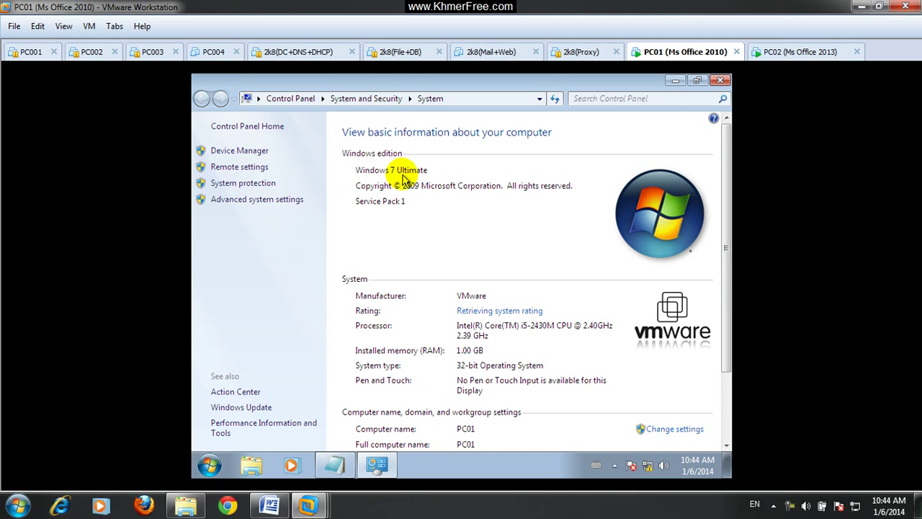
left_click(722, 81)
left_click(607, 153)
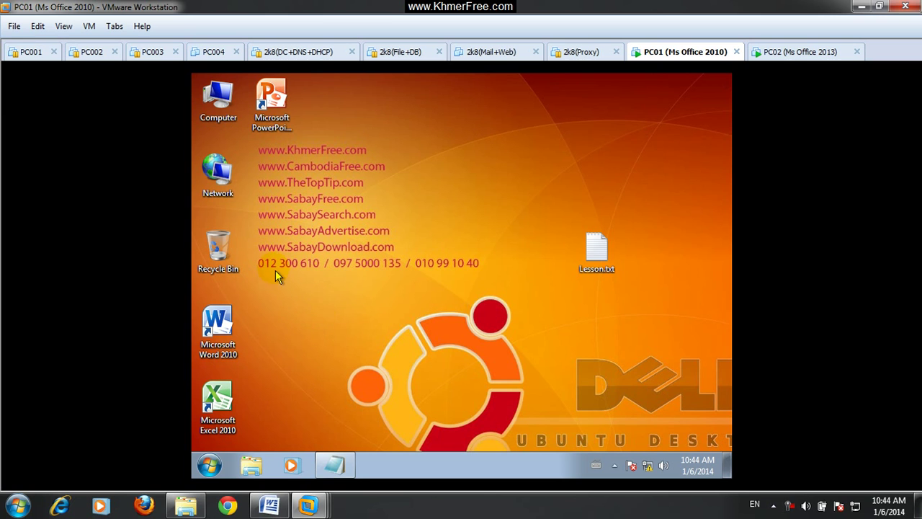
Highlight the Computer, Network, Recycle Bin, Word, Excel and PowerPoint icons on the desktop one after another
double_click(220, 107)
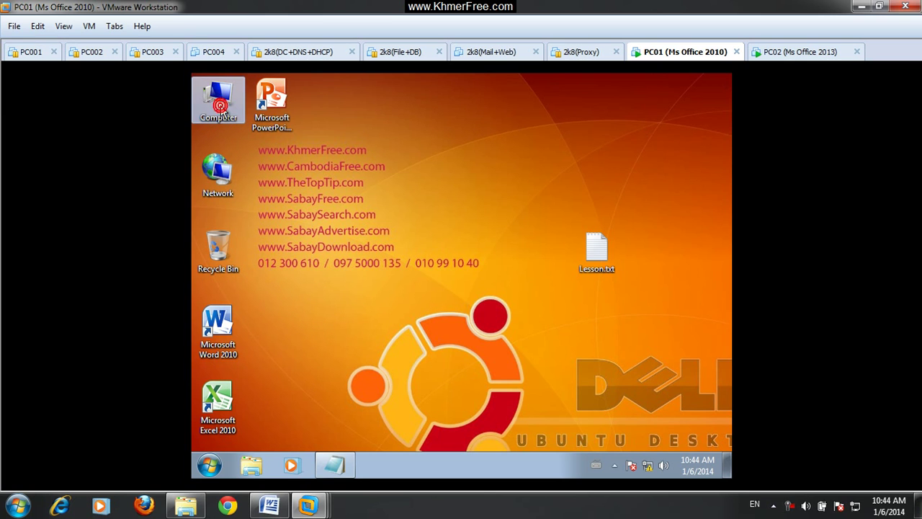
left_click(218, 171)
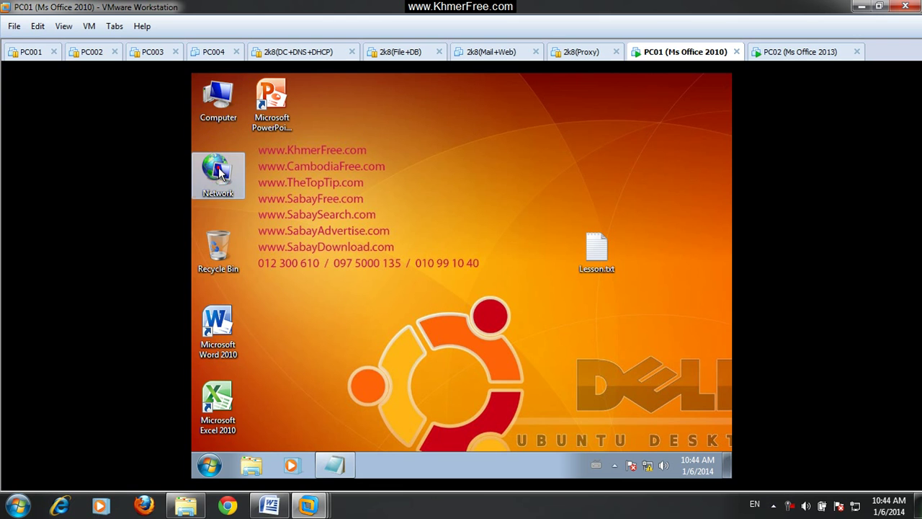
left_click(212, 267)
left_click(234, 318)
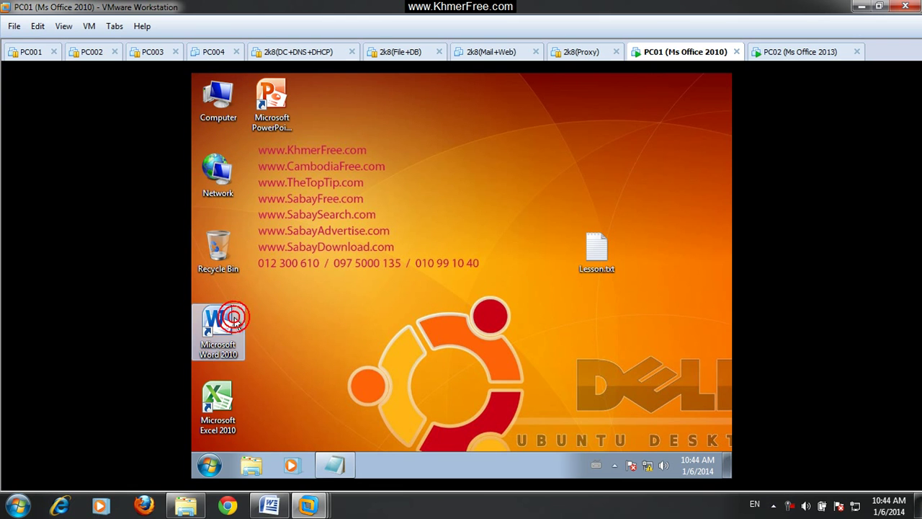
left_click(218, 404)
left_click(271, 100)
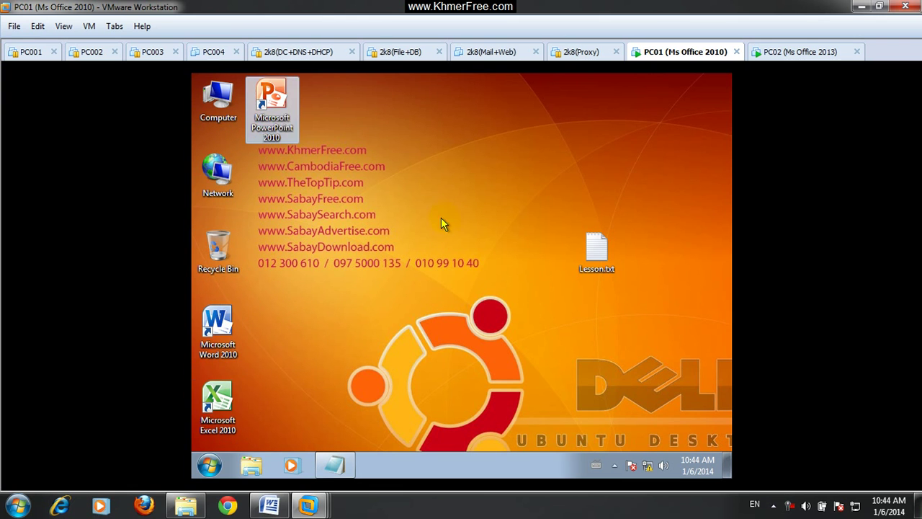
Move the Lesson.txt file to the far right edge of the virtual machine's desktop
mouse_move(601, 247)
left_mouse_down()
mouse_move(605, 280)
mouse_move(663, 196)
mouse_move(702, 249)
left_mouse_up()
left_click(641, 281)
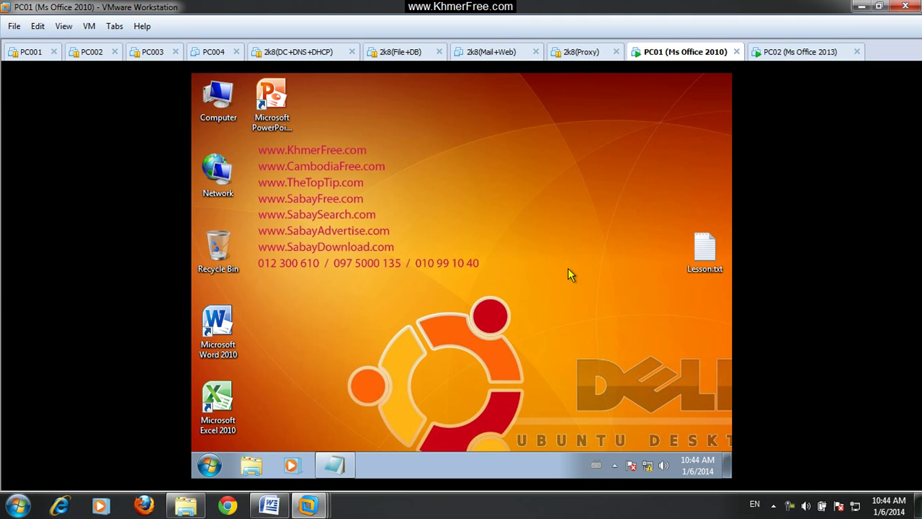
Create a desktop folder named Data1 and move it up into the same row as the Computer icon
right_click(472, 159)
mouse_move(501, 281)
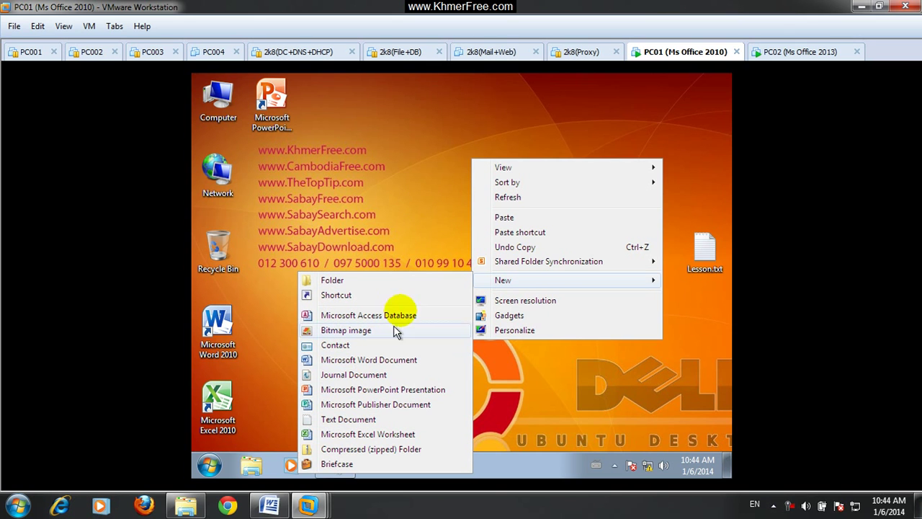
left_click(333, 281)
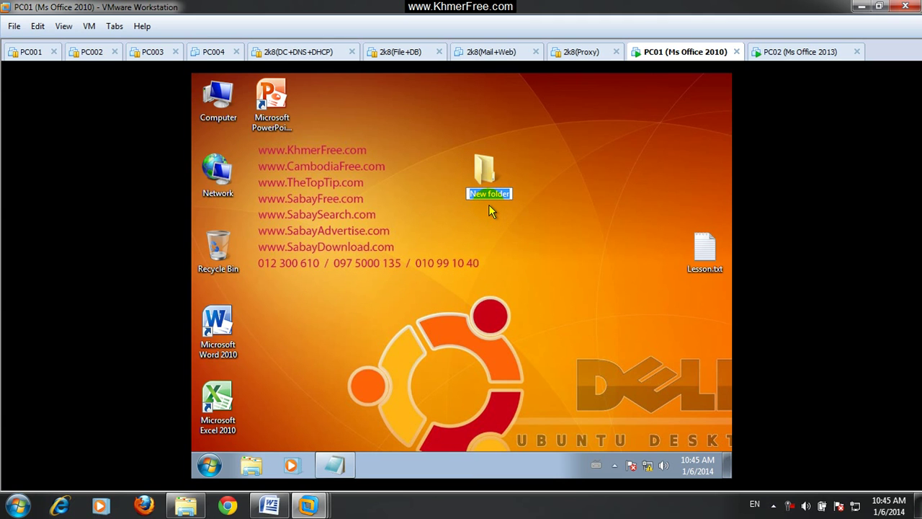
type("Data1")
key("Return")
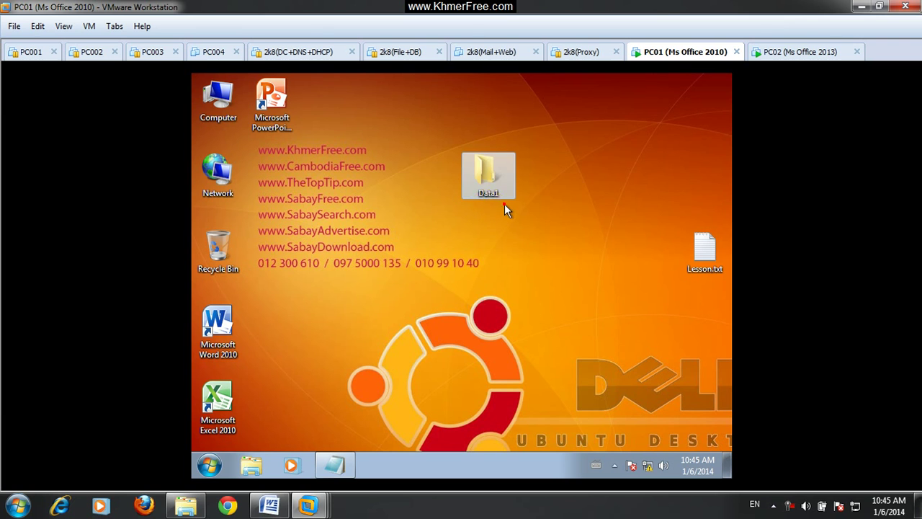
left_click_drag(481, 179, 435, 148)
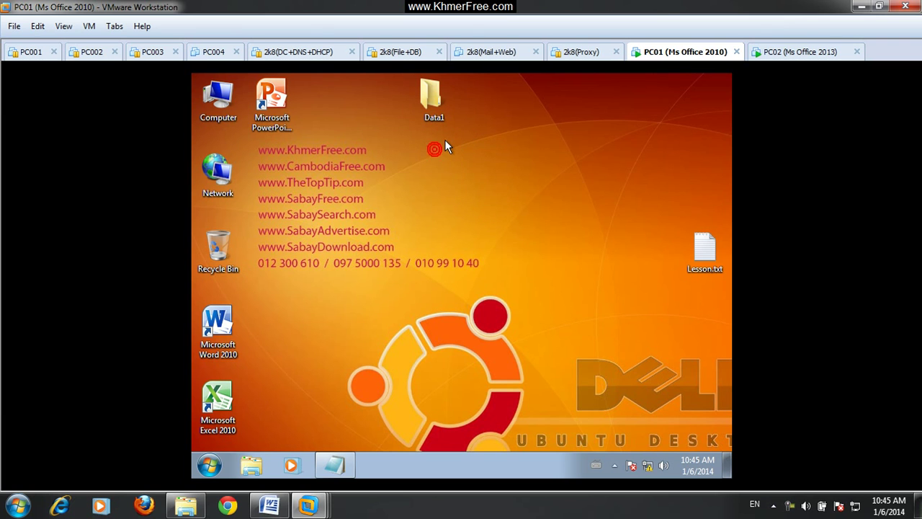
Create a second desktop folder named Hello and place it directly beside the Data1 folder
right_click(477, 167)
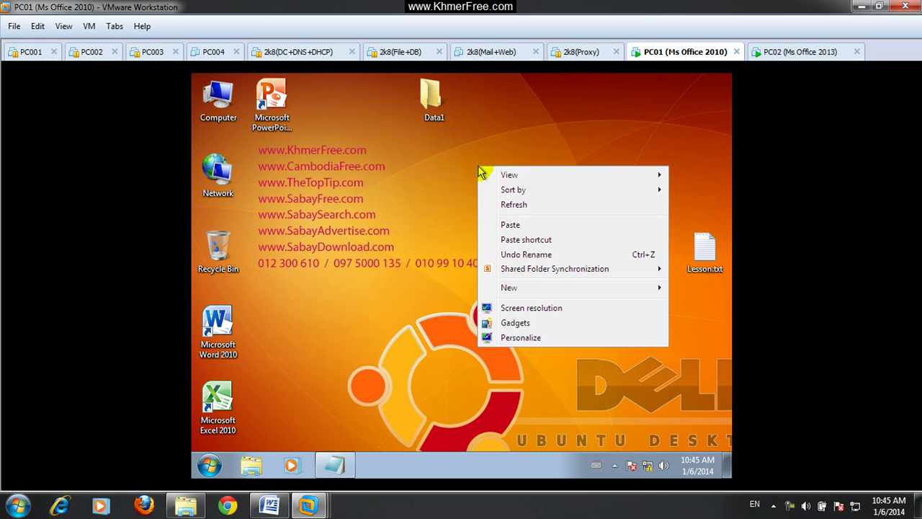
mouse_move(533, 287)
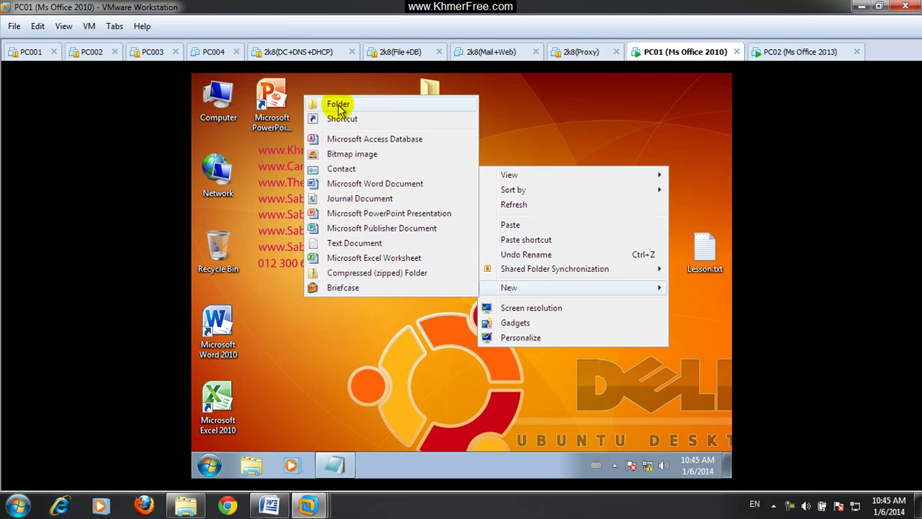
left_click(337, 104)
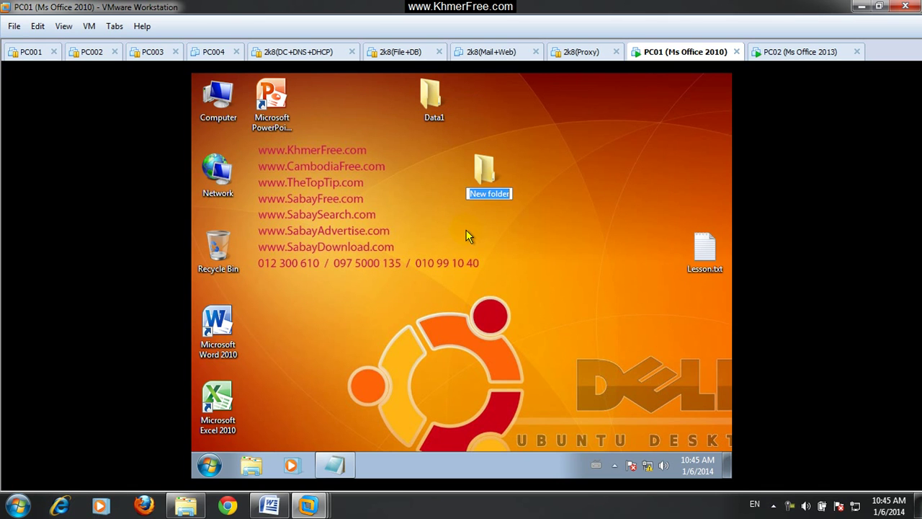
type("Hello")
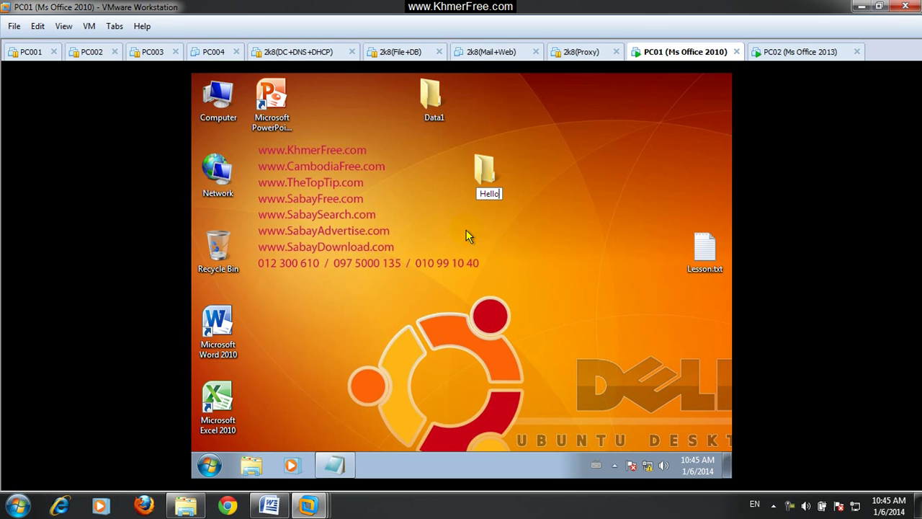
key("Return")
left_click_drag(475, 191, 487, 121)
left_click(489, 166)
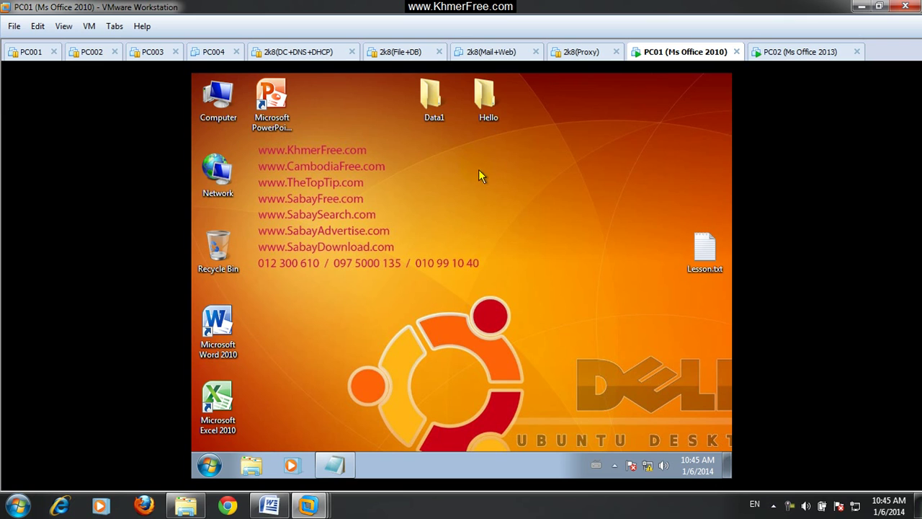
left_click_drag(396, 141, 558, 90)
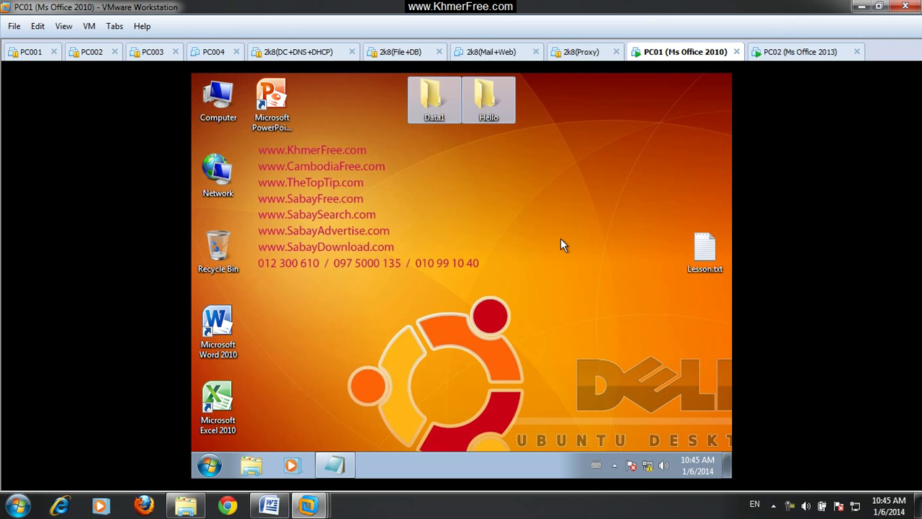
left_click(545, 261)
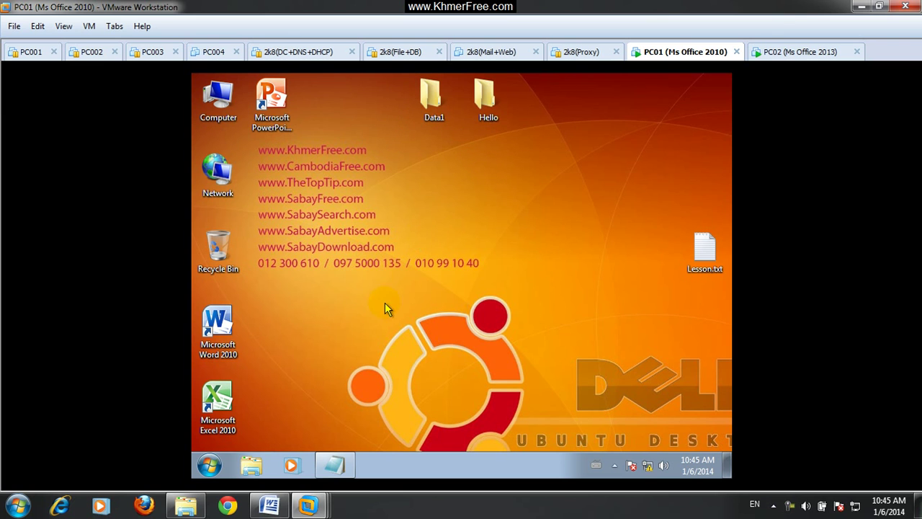
double_click(217, 326)
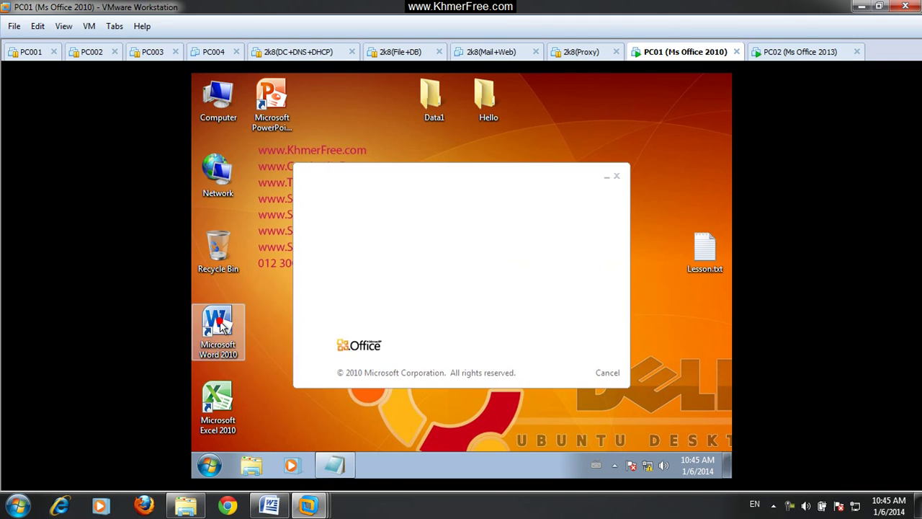
type("welcome to")
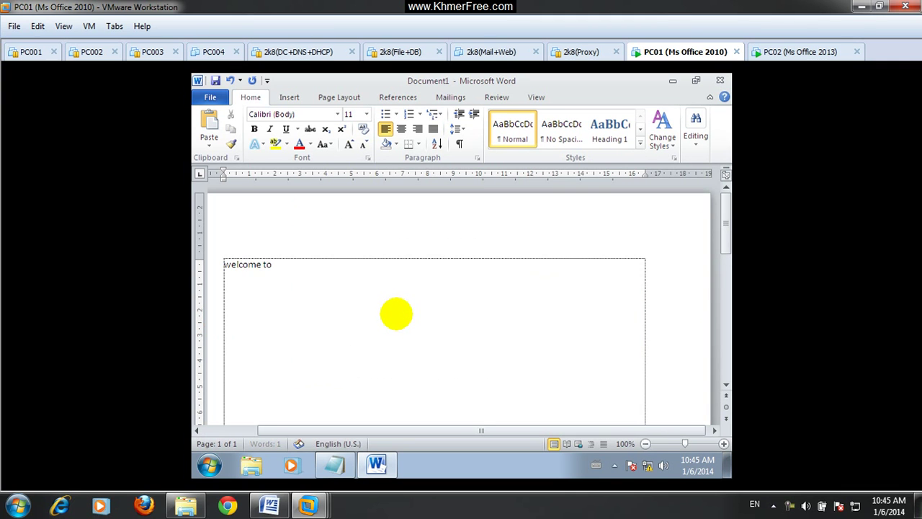
type(" visite our website")
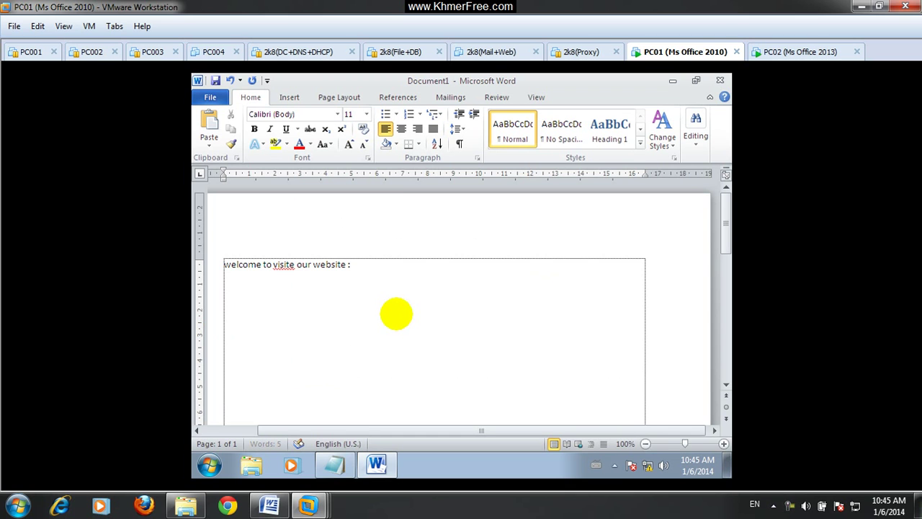
type(" :   www.KhmerFree.com")
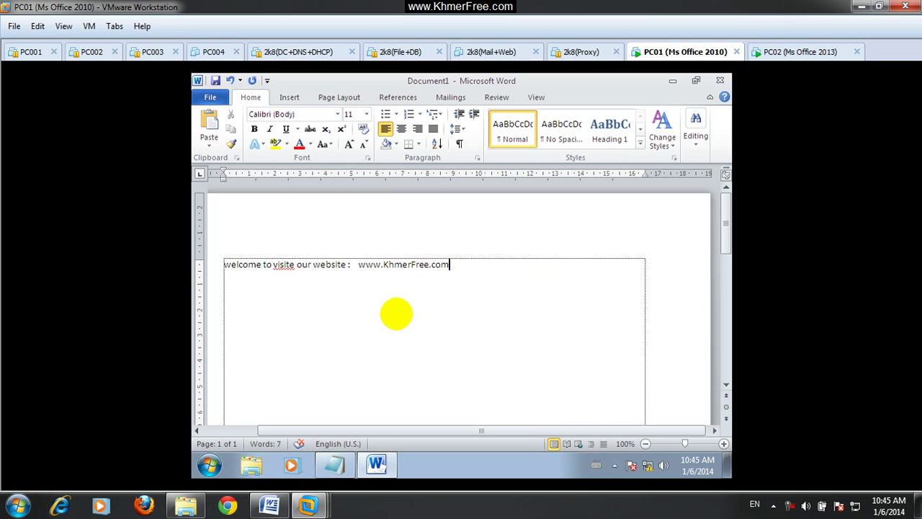
Correct the misspelled "visite" to "visit" in the document text and open the Save As dialog
left_click(290, 264)
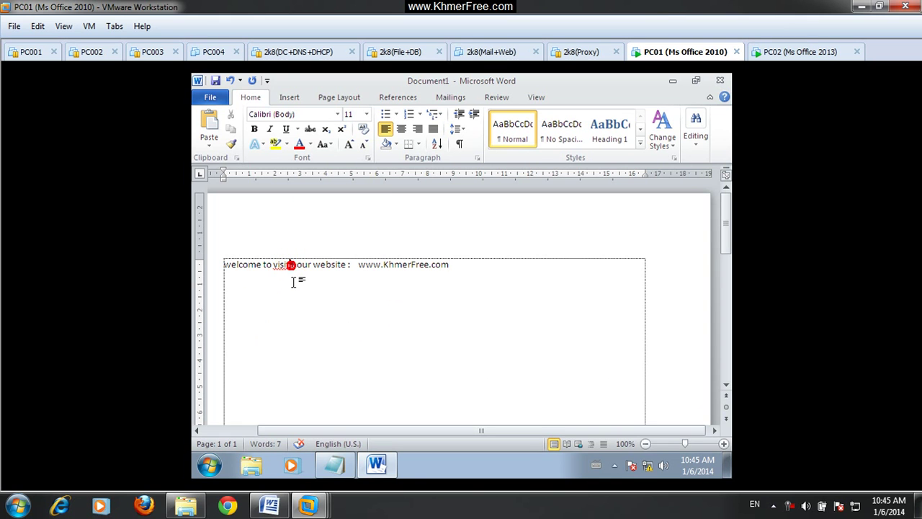
key("Delete")
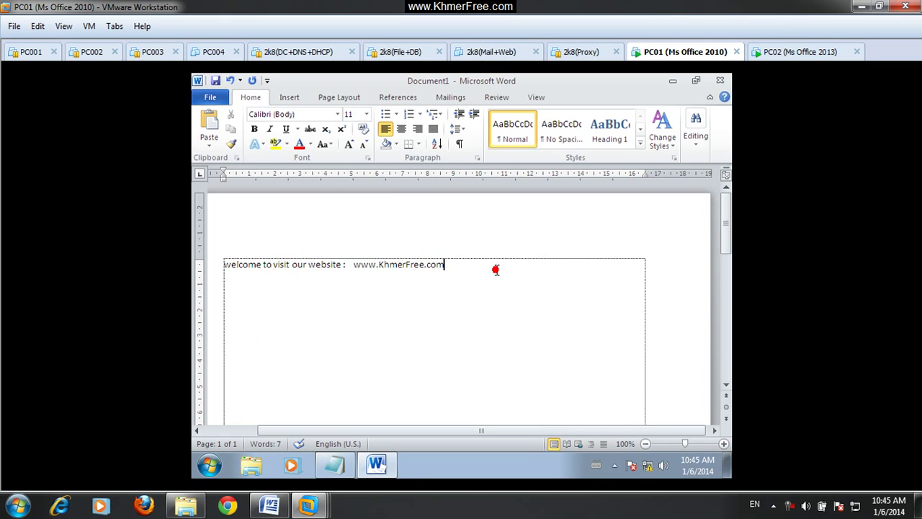
left_click(216, 81)
scroll(284, 241, "down", 2)
scroll(287, 157, "up", 2)
scroll(287, 194, "down", 2)
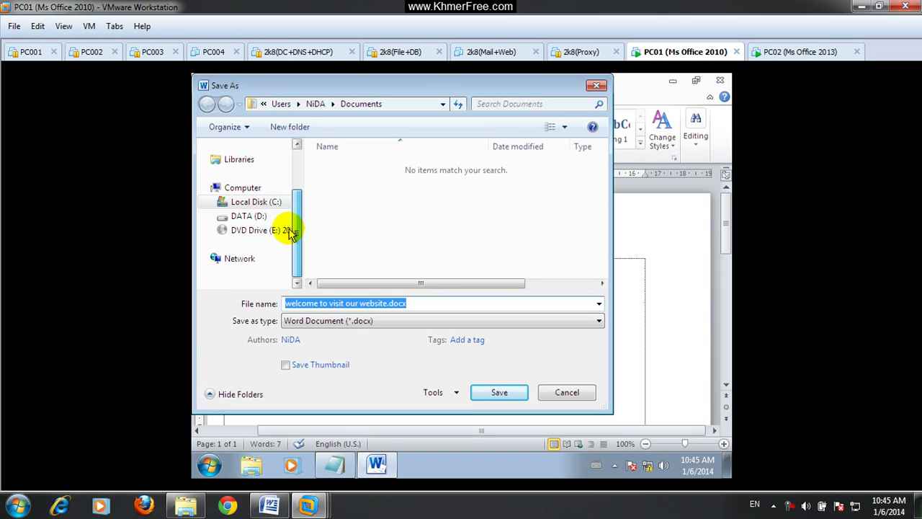
Set the save location to the user profile's Desktop folder, browsing from Local Disk (C:) through Users
left_click(268, 203)
left_click(346, 195)
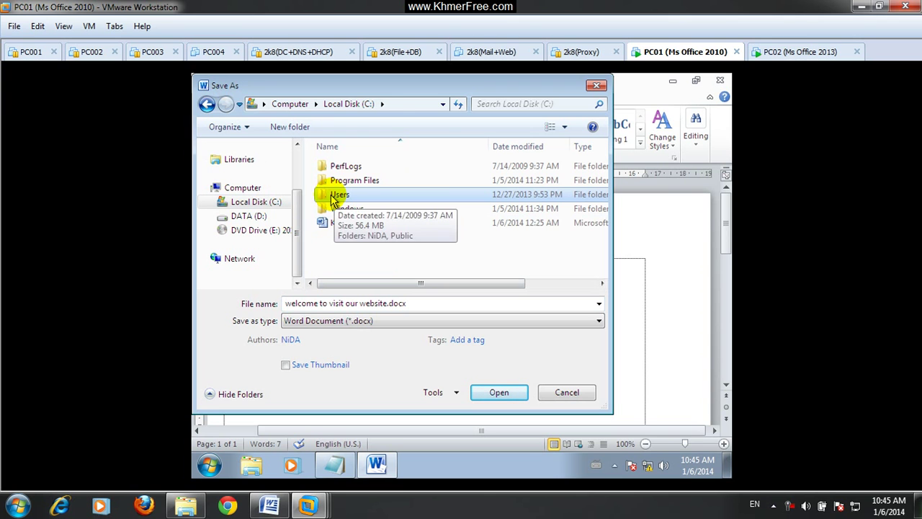
double_click(335, 200)
left_click(340, 167)
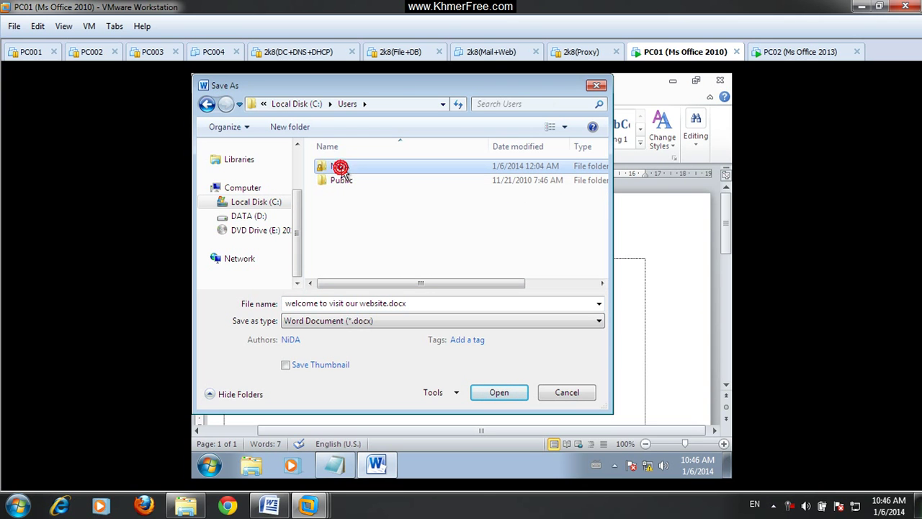
left_click(211, 466)
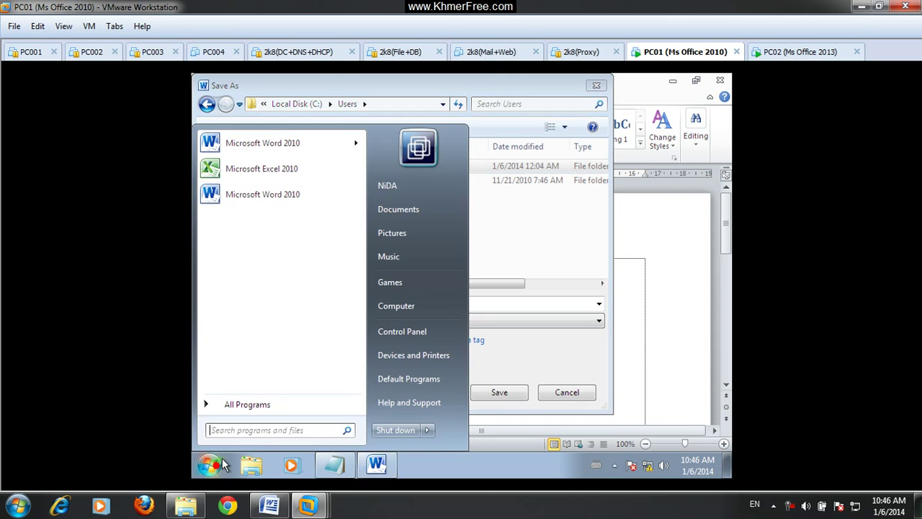
left_click(562, 214)
left_click(351, 169)
double_click(353, 167)
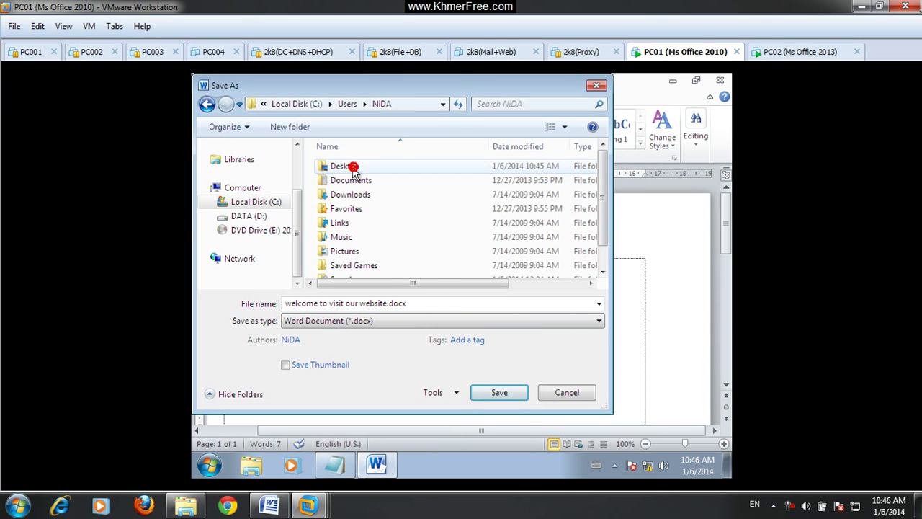
left_click(349, 167)
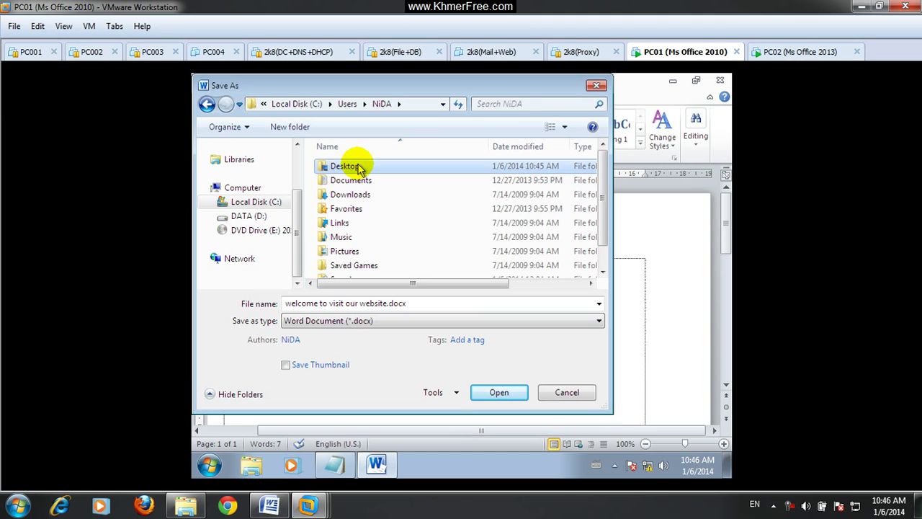
double_click(358, 165)
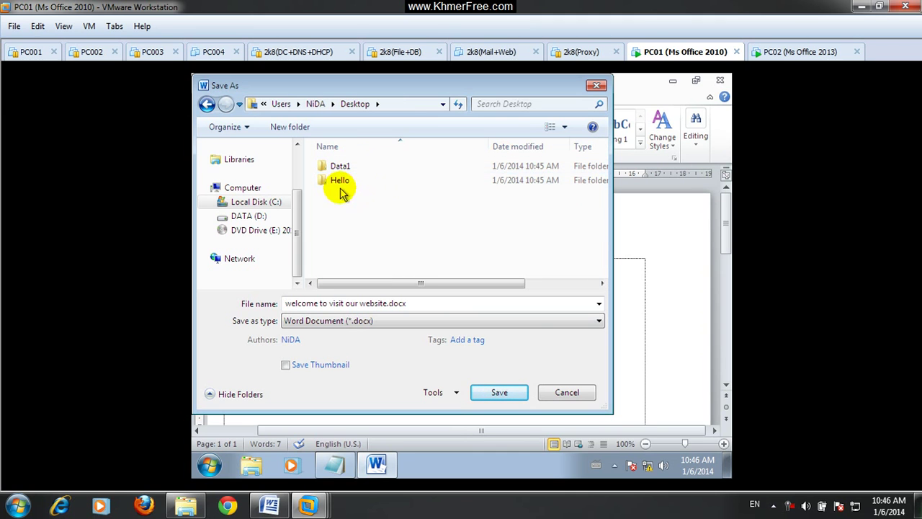
Save the document on the Desktop under the file name Ebook and close Word
left_click(435, 306)
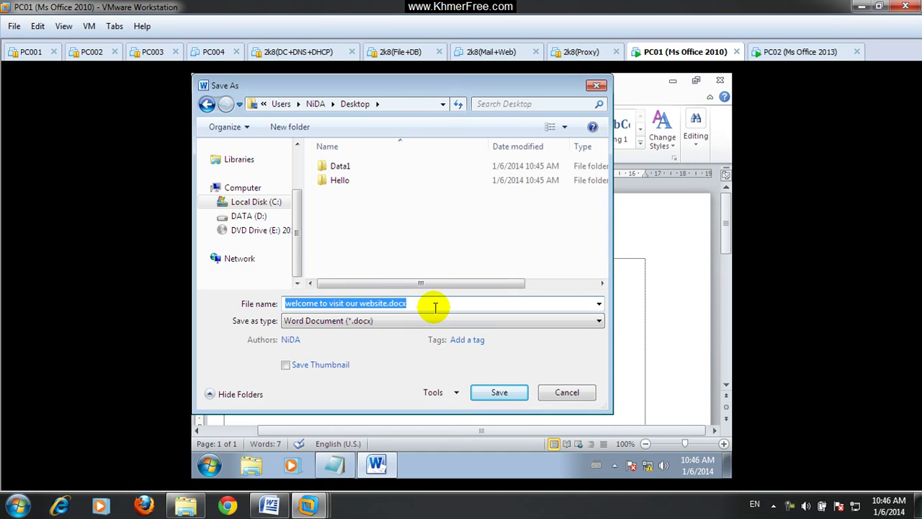
type("Ebook")
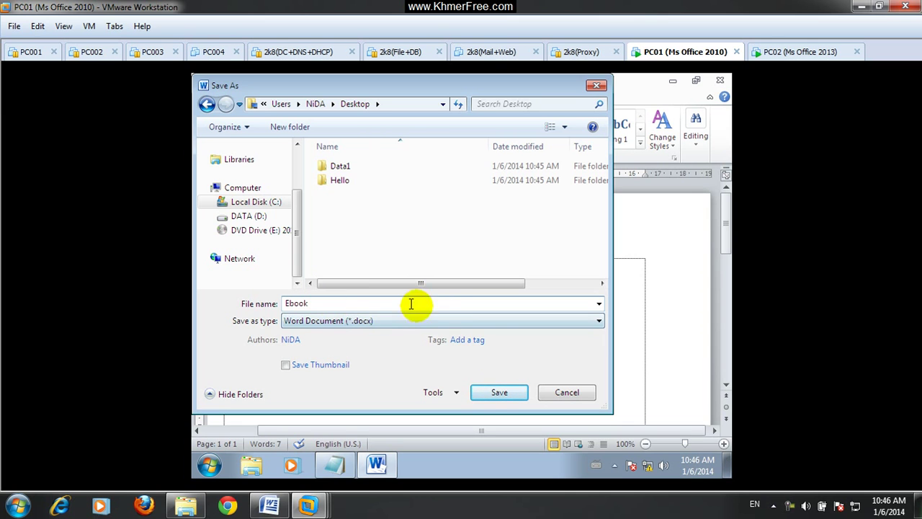
left_click(497, 393)
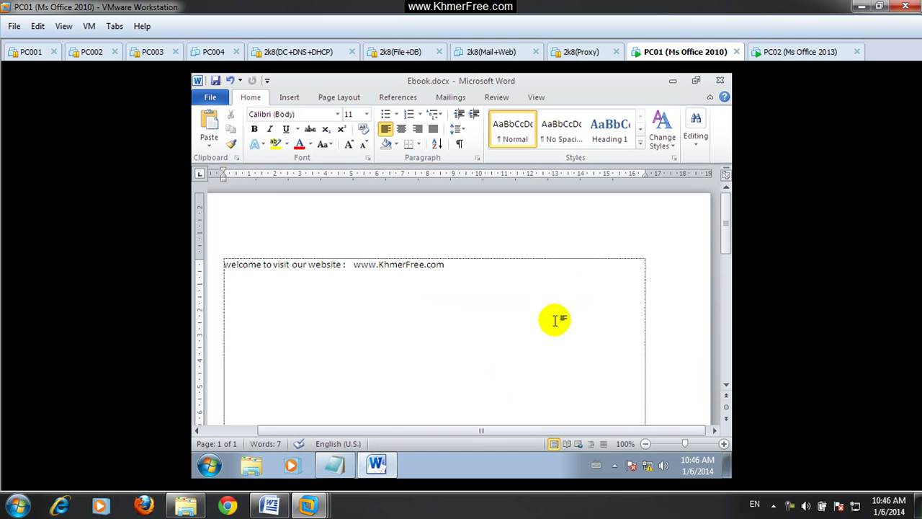
left_click(720, 81)
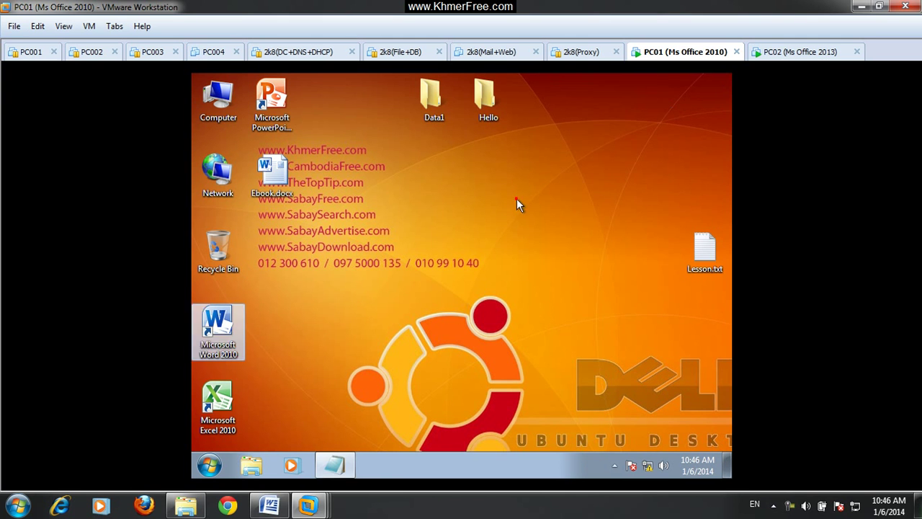
Move Ebook.docx out of the icon columns into the same desktop row as the Data1 and Hello folders, beyond Hello
left_click_drag(277, 179, 493, 180)
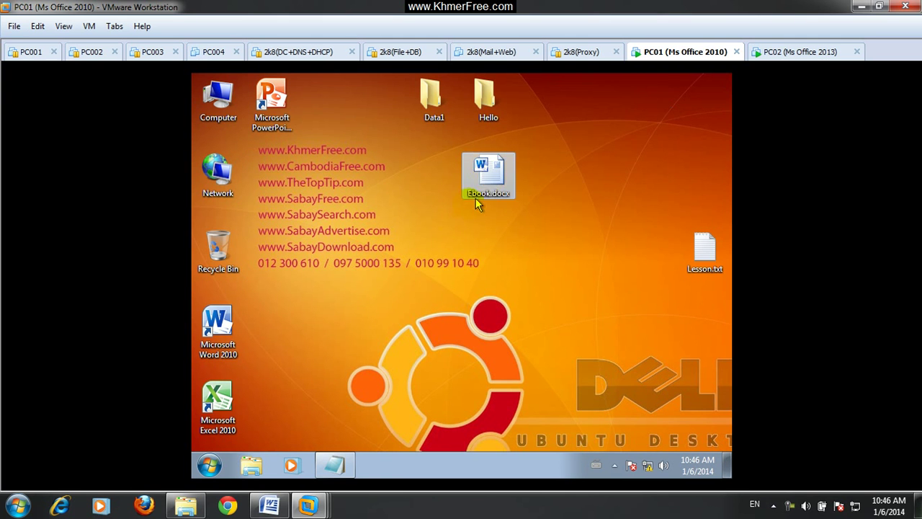
mouse_move(488, 200)
left_click_drag(508, 175, 611, 107)
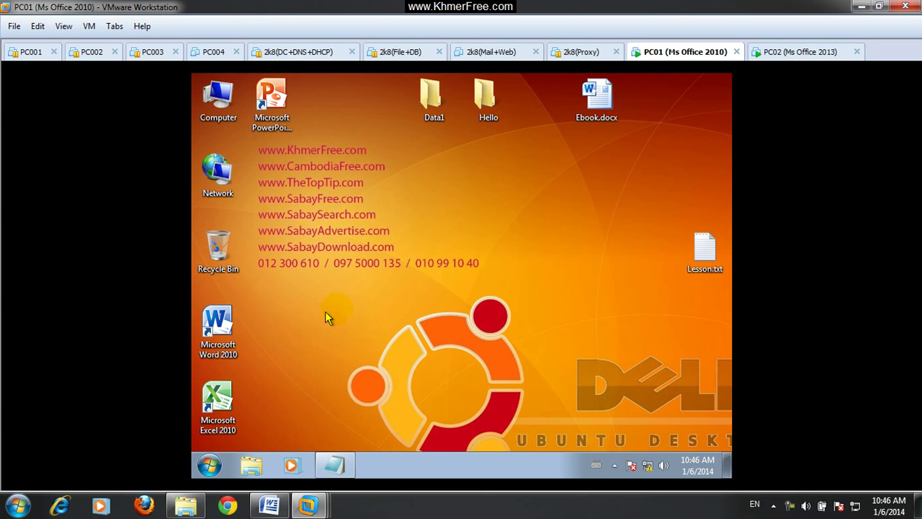
Examine the Desktop folder's contents in Windows Explorer by browsing Local Disk (C:), Users and the user profile, and close the window
left_click(271, 506)
left_click(271, 506)
left_click(252, 465)
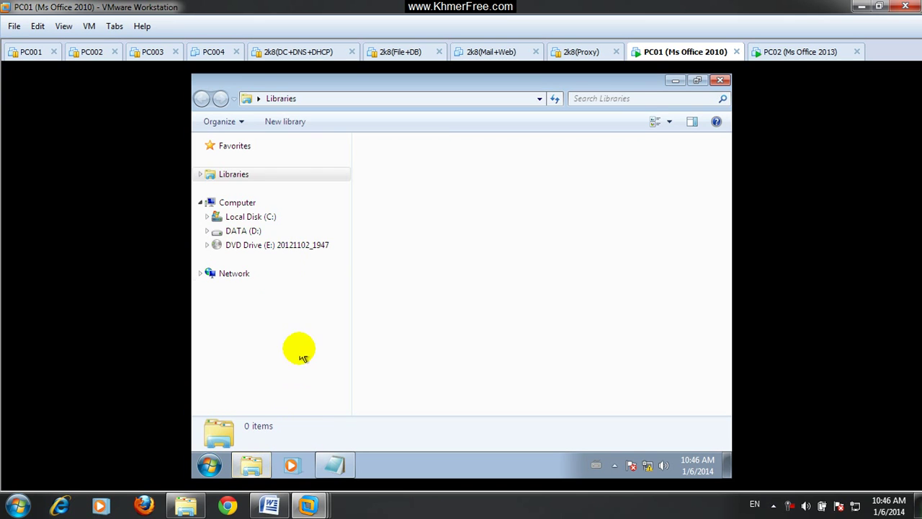
left_click(260, 216)
left_click(386, 191)
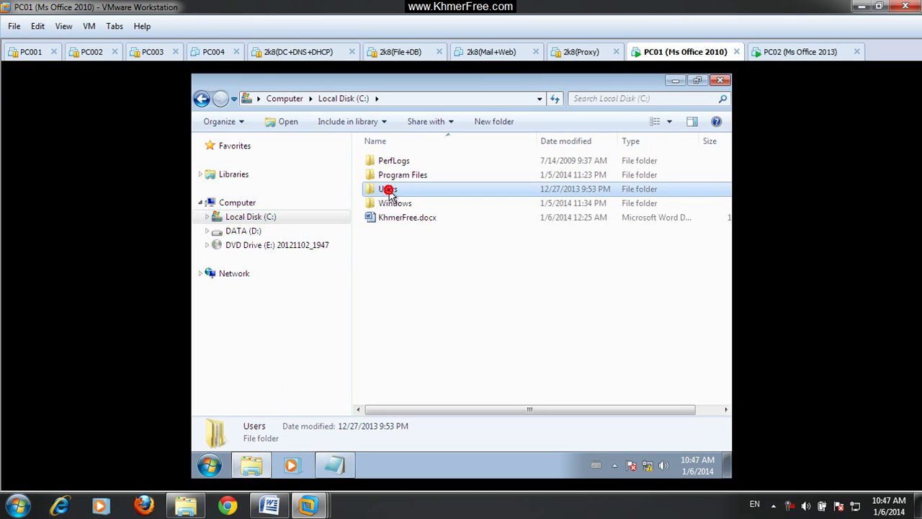
double_click(386, 190)
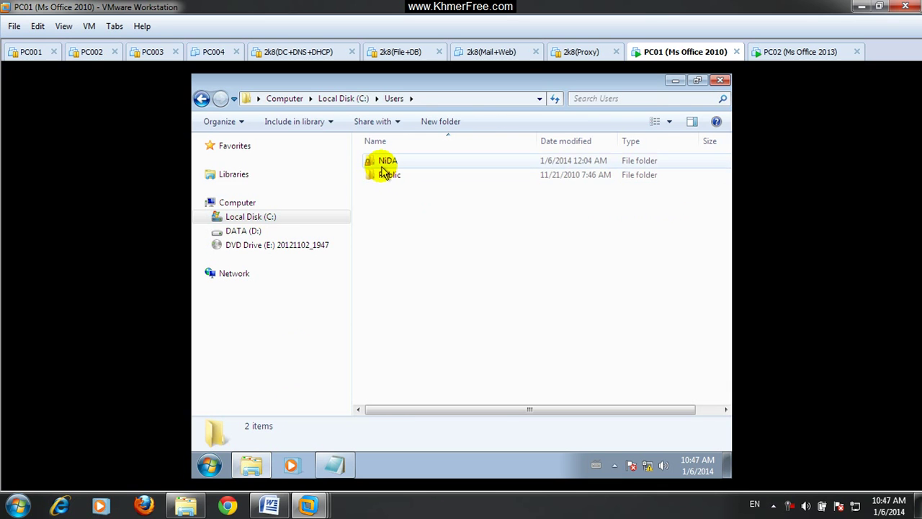
left_click(389, 161)
double_click(391, 163)
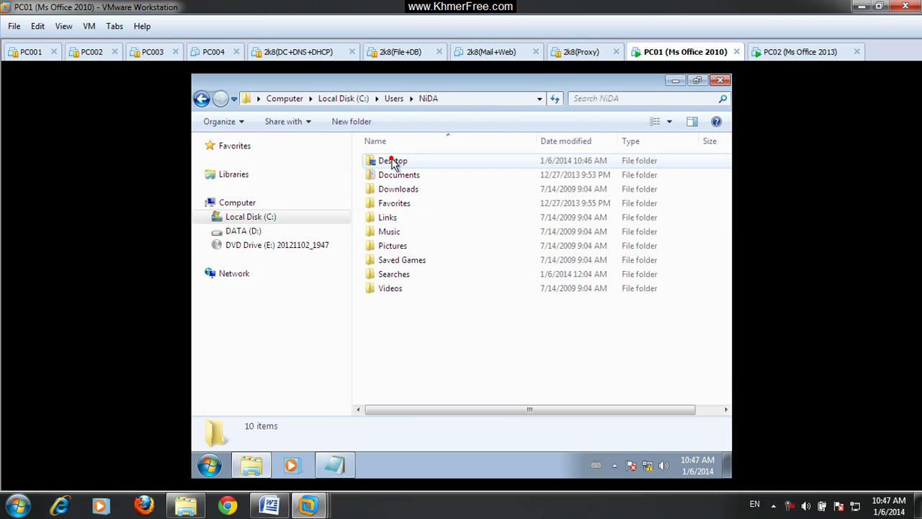
left_click(381, 161)
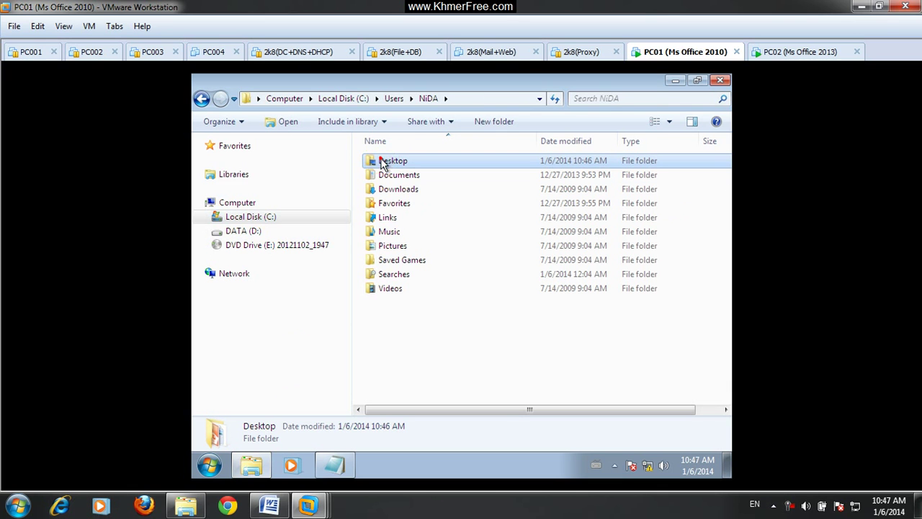
double_click(382, 161)
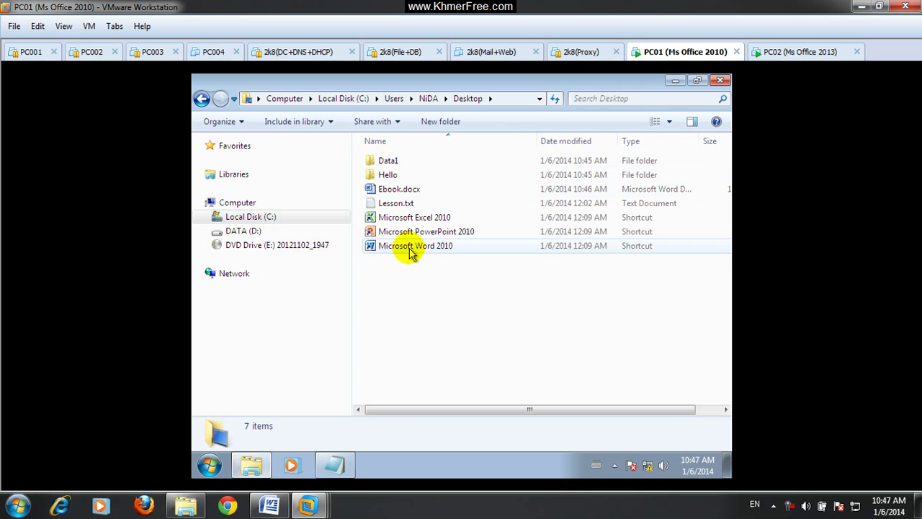
left_click(720, 80)
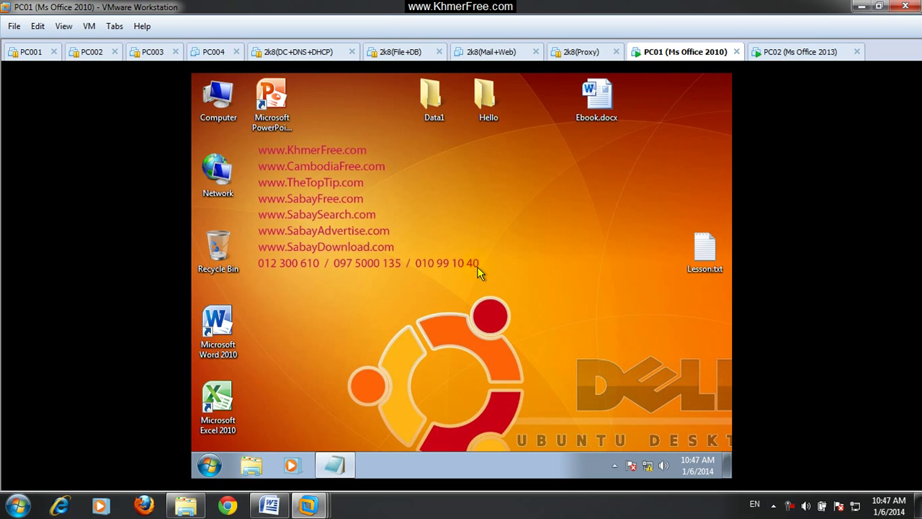
Switch to the Word lesson outline, select the Desktop and Document topics under item 1.8, and return to the virtual machine
left_click(269, 505)
double_click(336, 362)
left_click_drag(335, 361, 252, 362)
double_click(388, 377)
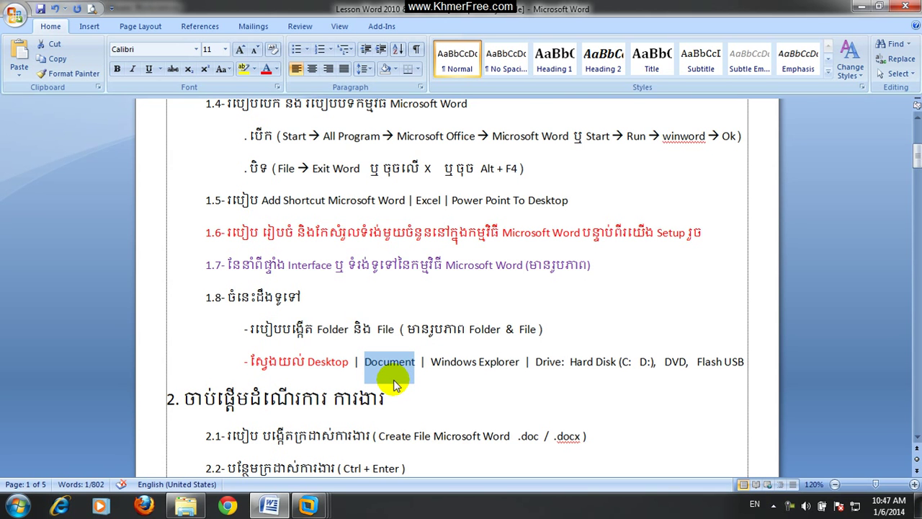
left_click(857, 7)
left_click(478, 226)
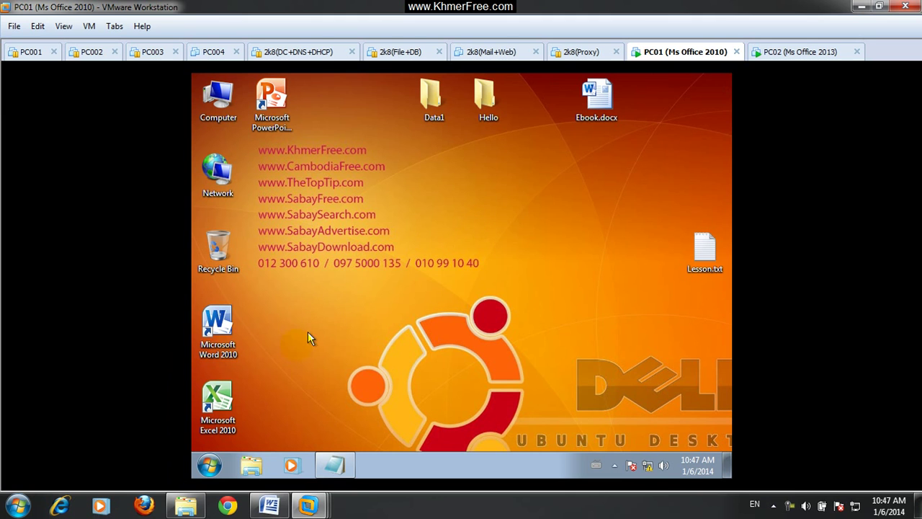
Open Windows Explorer in the virtual machine and look at the Favorites and Libraries locations
left_click(252, 464)
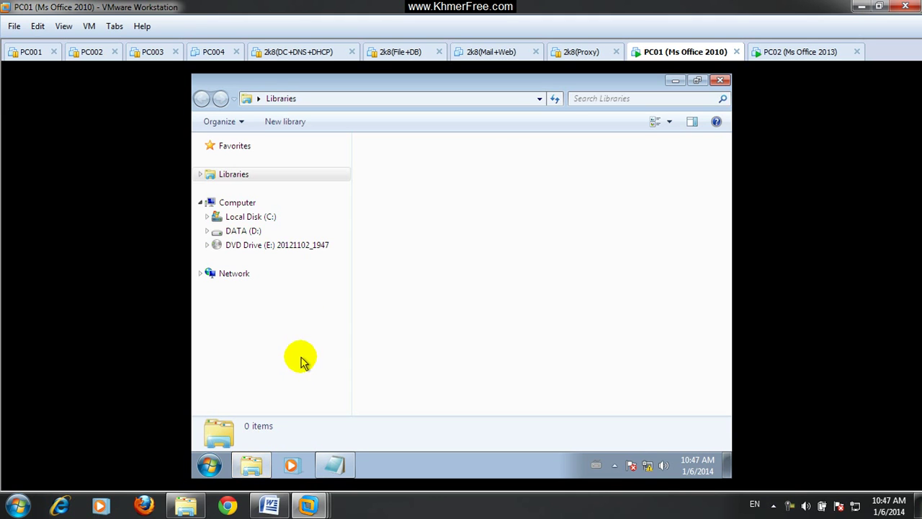
left_click(205, 179)
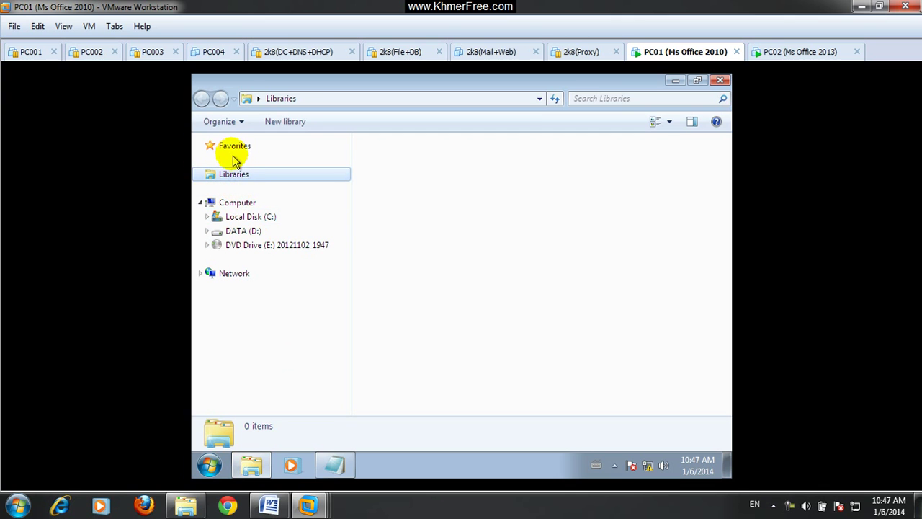
left_click(232, 147)
left_click(233, 175)
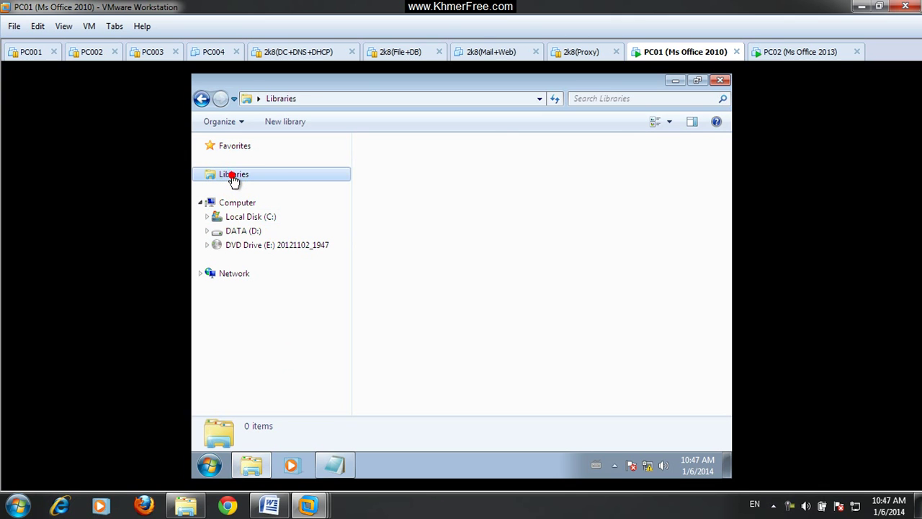
Open the user profile's Documents folder by browsing from Local Disk (C:) through Users
left_click(261, 217)
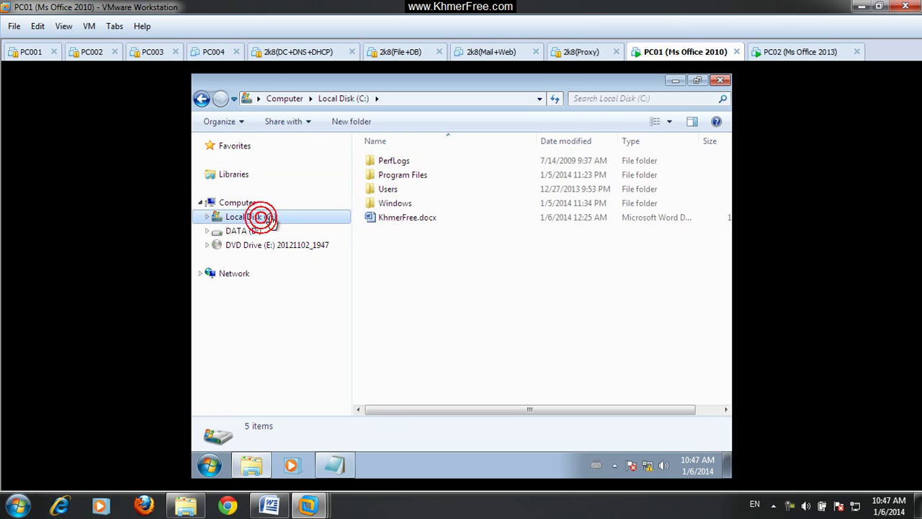
left_click(388, 190)
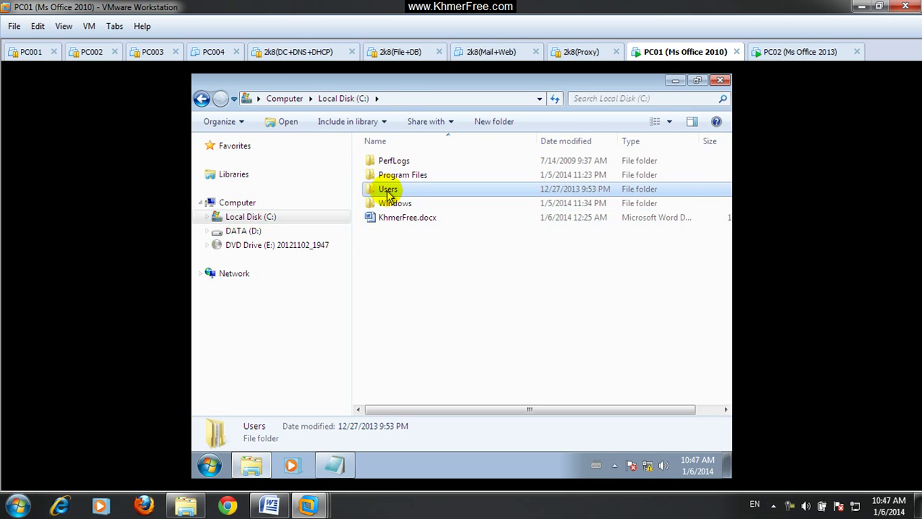
double_click(387, 190)
left_click(389, 162)
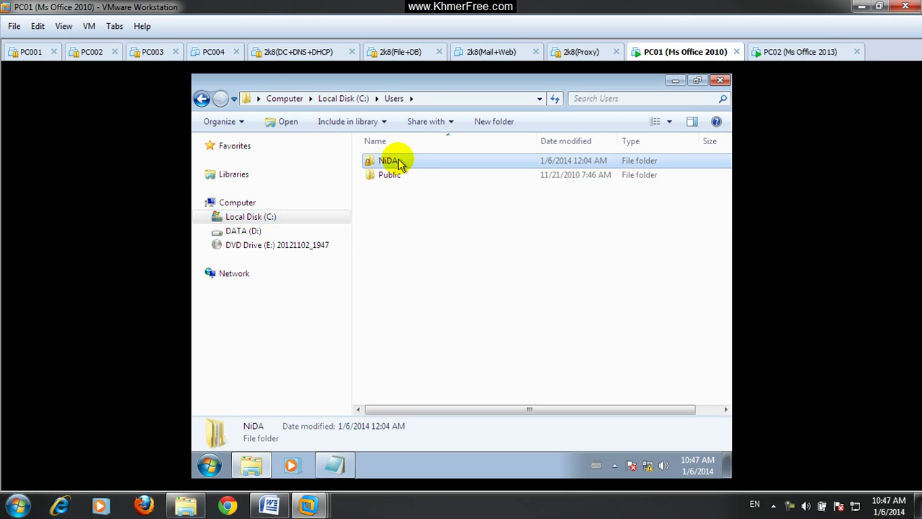
double_click(400, 163)
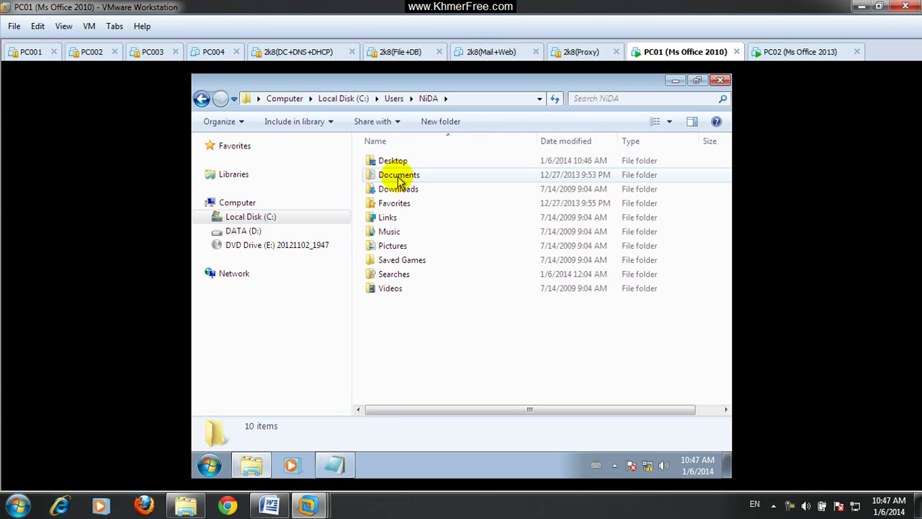
left_click(397, 178)
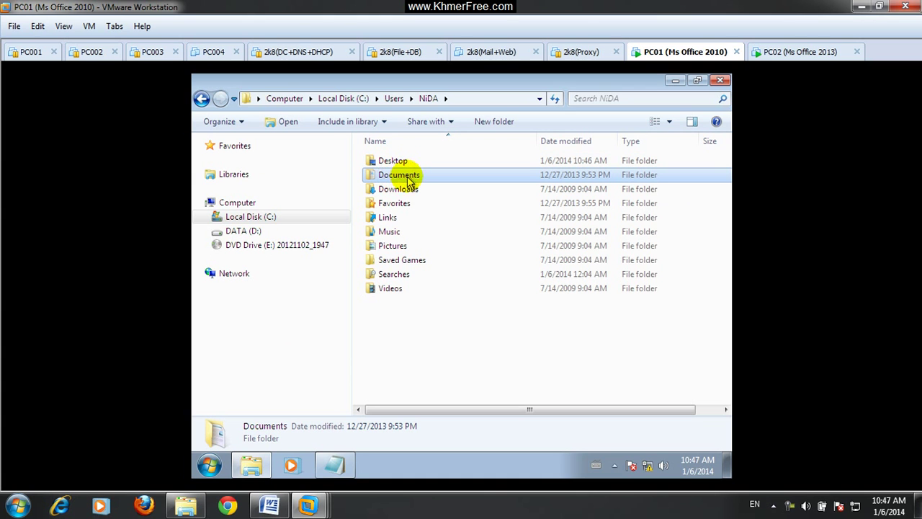
double_click(402, 179)
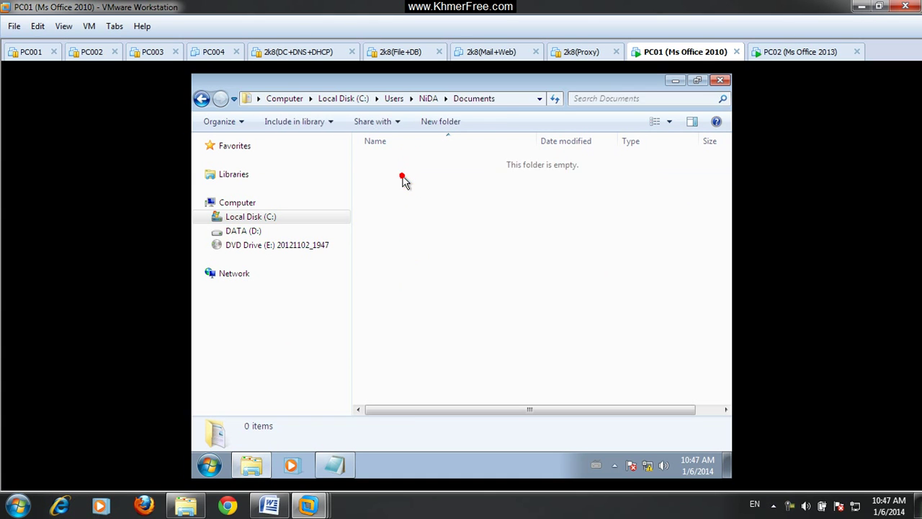
Restore the maximized Documents window to a smaller size and move it aside to uncover the desktop's Computer and Recycle Bin icons
left_click(697, 81)
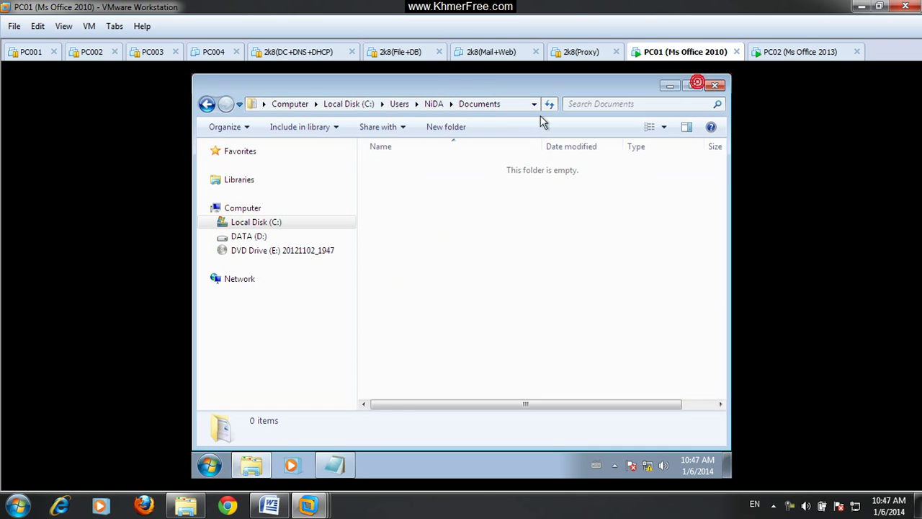
double_click(473, 86)
left_click_drag(225, 87, 314, 86)
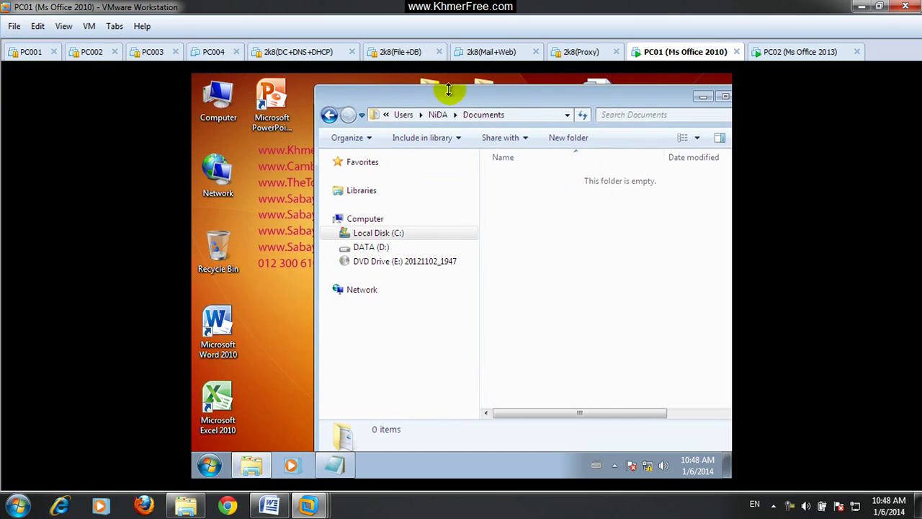
Create a new Microsoft Excel Worksheet with the default name in the virtual machine's Documents folder
right_click(577, 249)
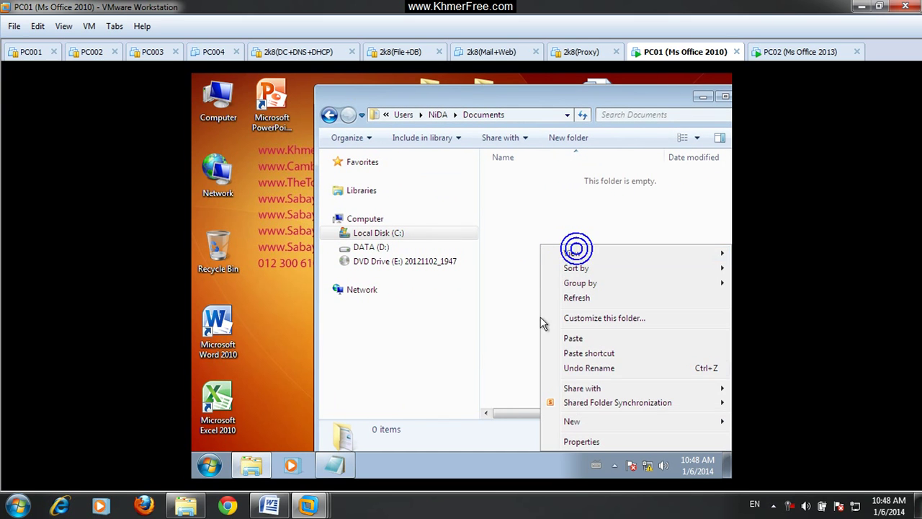
mouse_move(576, 422)
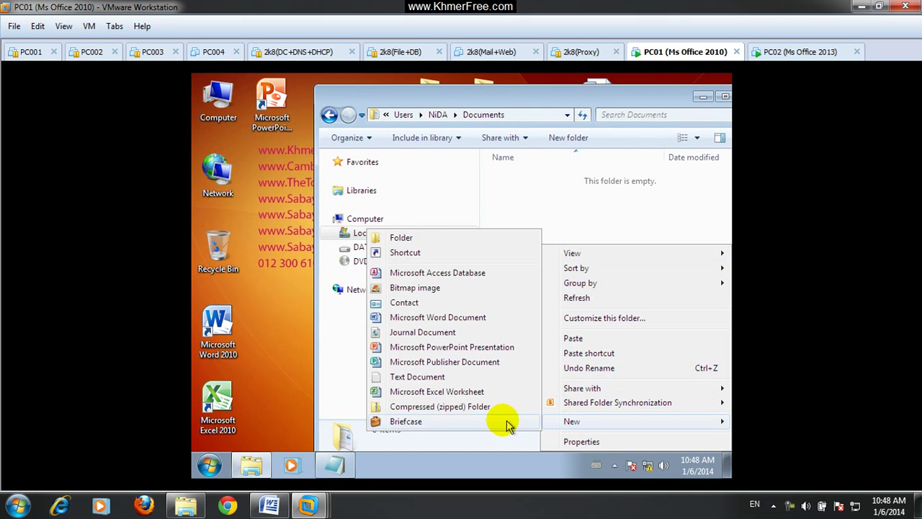
left_click(429, 391)
left_click(566, 308)
Create a new folder with the default name in Documents, and close the Documents window
right_click(525, 243)
mouse_move(554, 422)
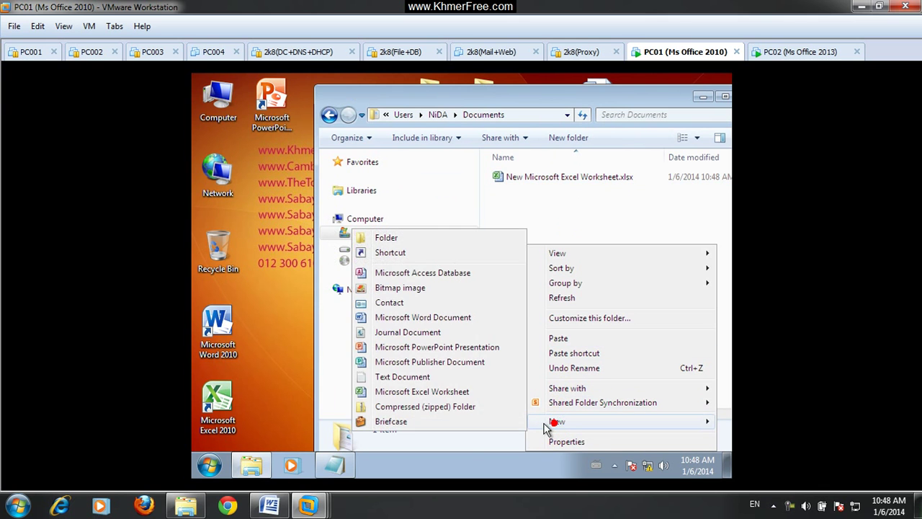
left_click(405, 239)
left_click(549, 267)
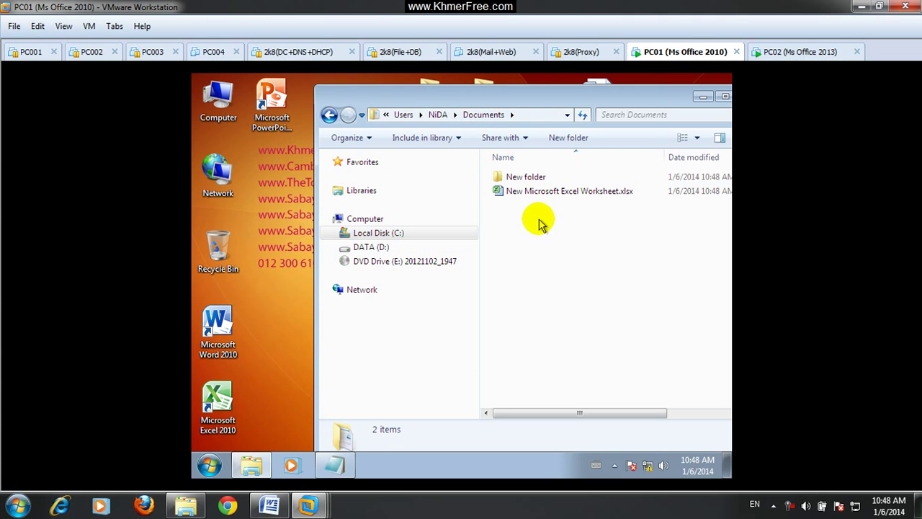
left_click_drag(564, 93, 469, 99)
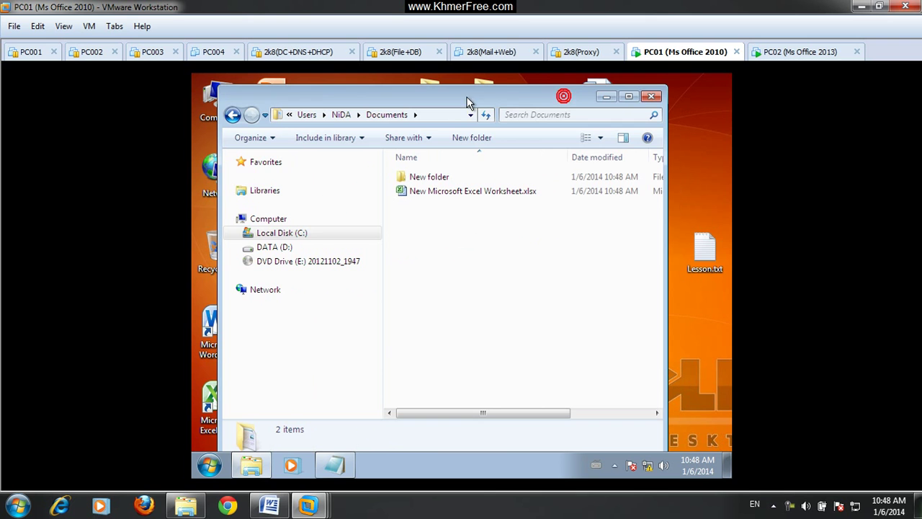
left_click(647, 96)
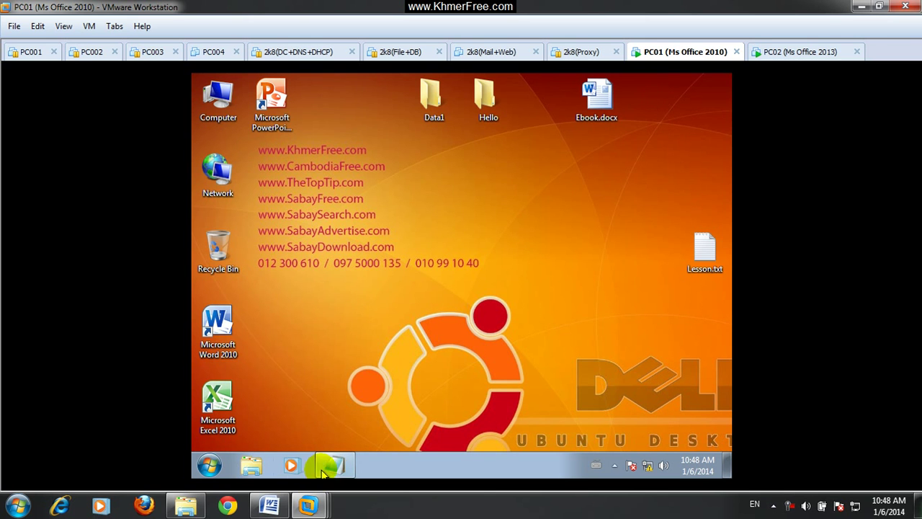
Switch to the Word lesson outline, colour the Document topic under item 1.8 red, and select Windows Explorer
left_click(280, 506)
left_click(366, 362)
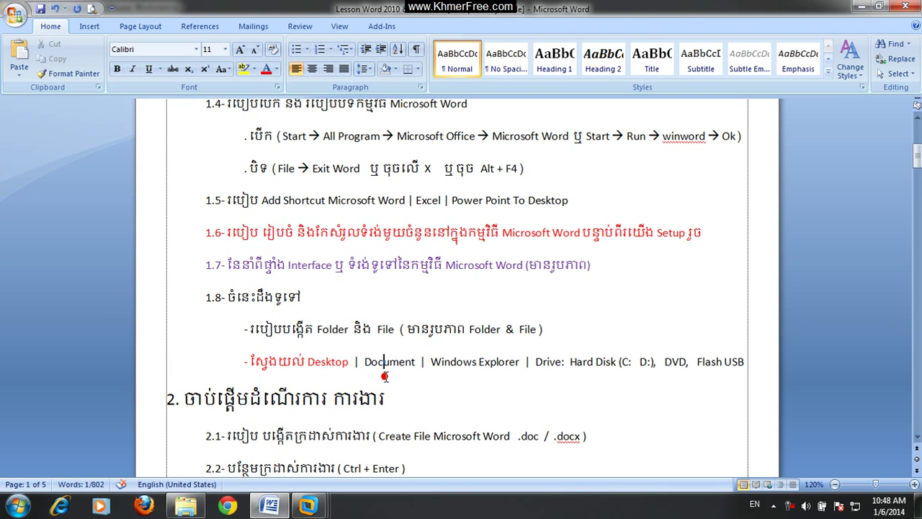
left_click_drag(366, 362, 509, 365)
left_click(492, 346)
left_click(472, 357)
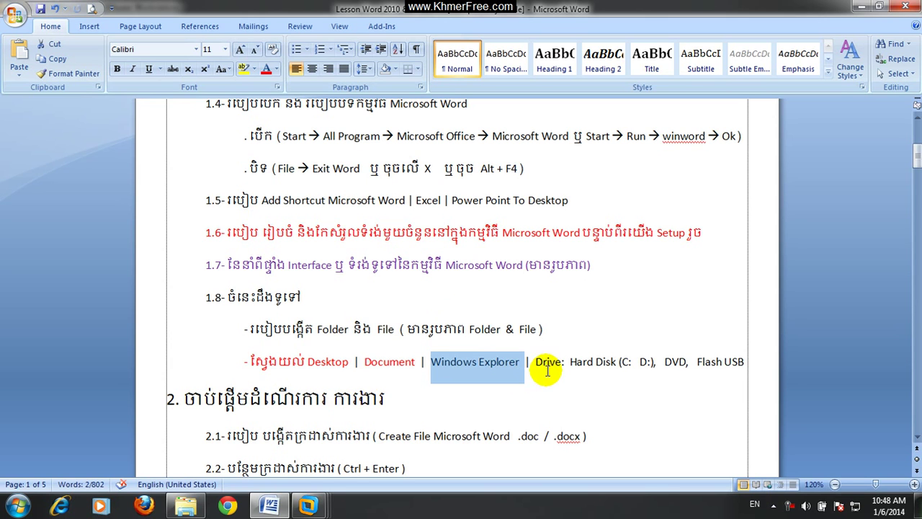
Highlight the Drive: Hard Disk (C: D:) and Windows Explorer topics under item 1.8, and return to the virtual machine
left_click_drag(536, 363, 614, 364)
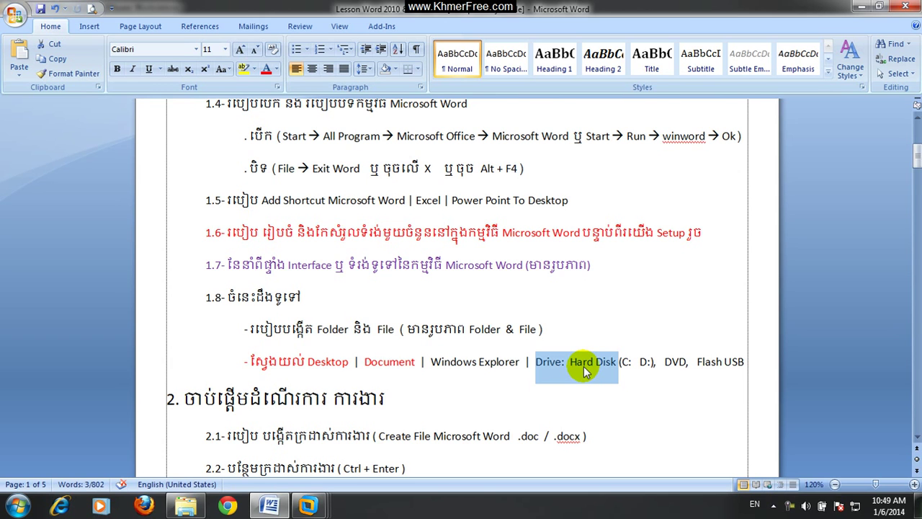
left_click_drag(583, 371, 601, 383)
left_click_drag(628, 364, 641, 369)
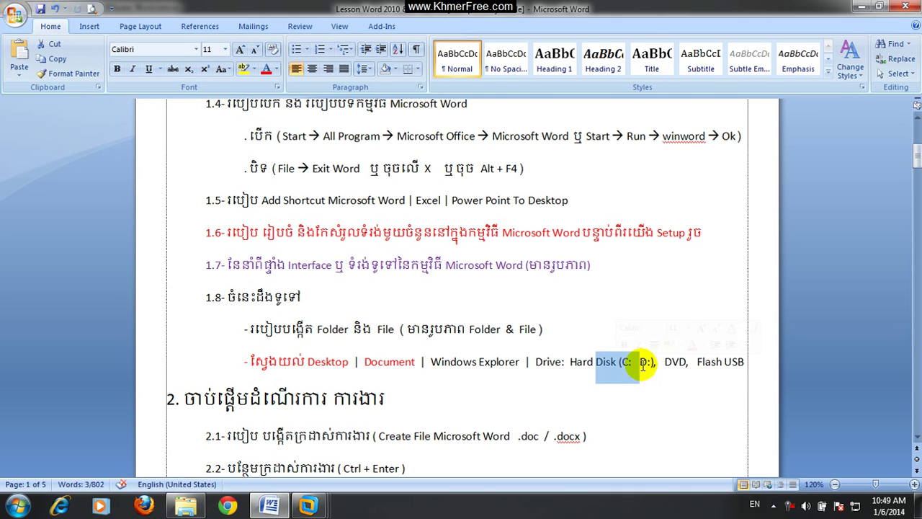
left_click(660, 368)
type(",")
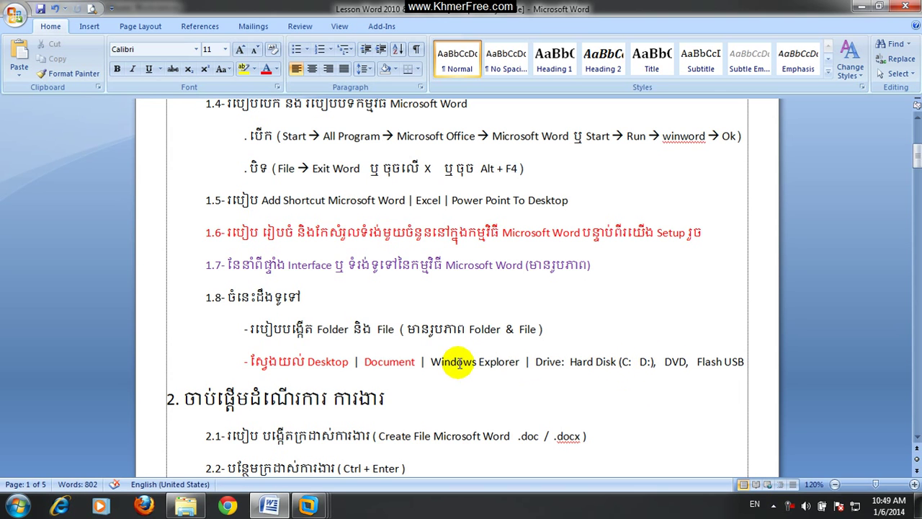
left_click(430, 362)
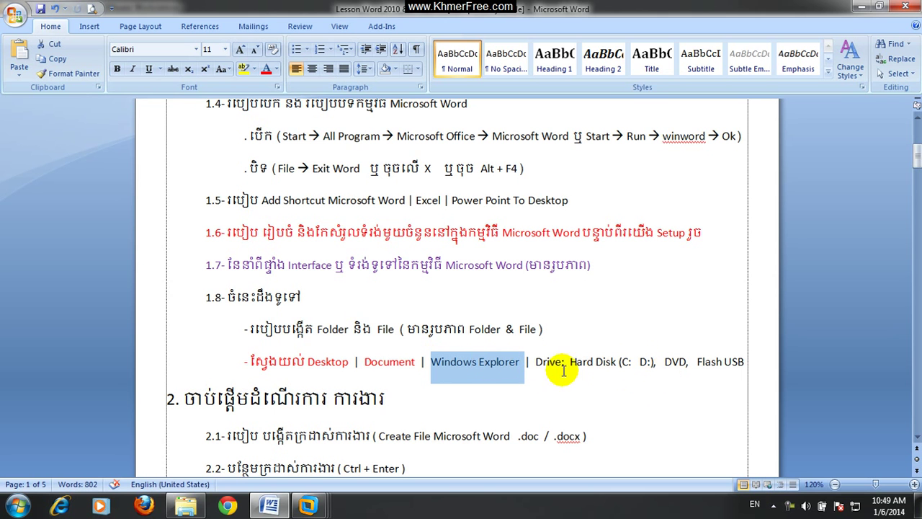
left_click(858, 7)
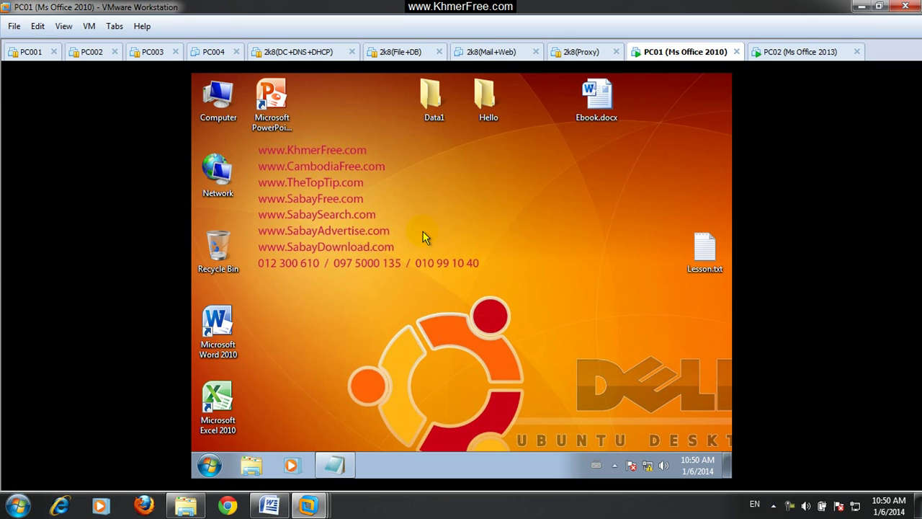
Open the Computer window from its desktop icon in two different ways, closing it each time
double_click(220, 98)
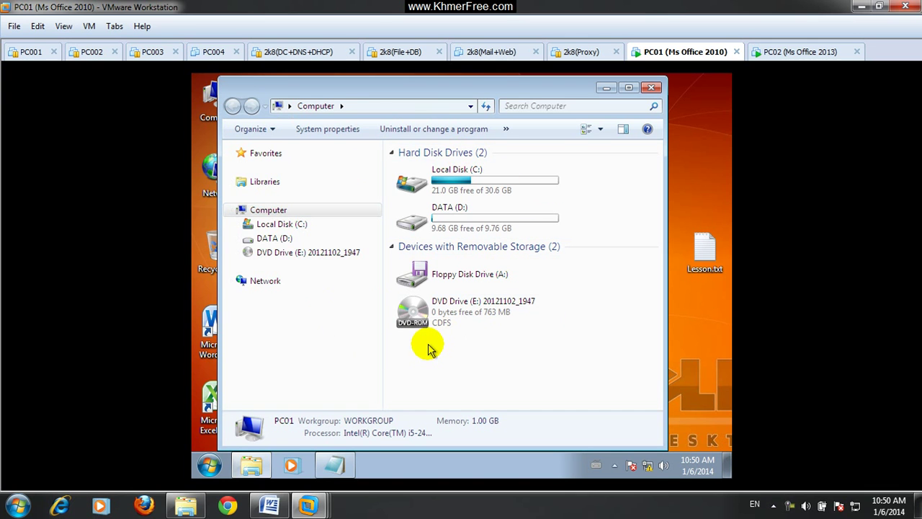
left_click(651, 88)
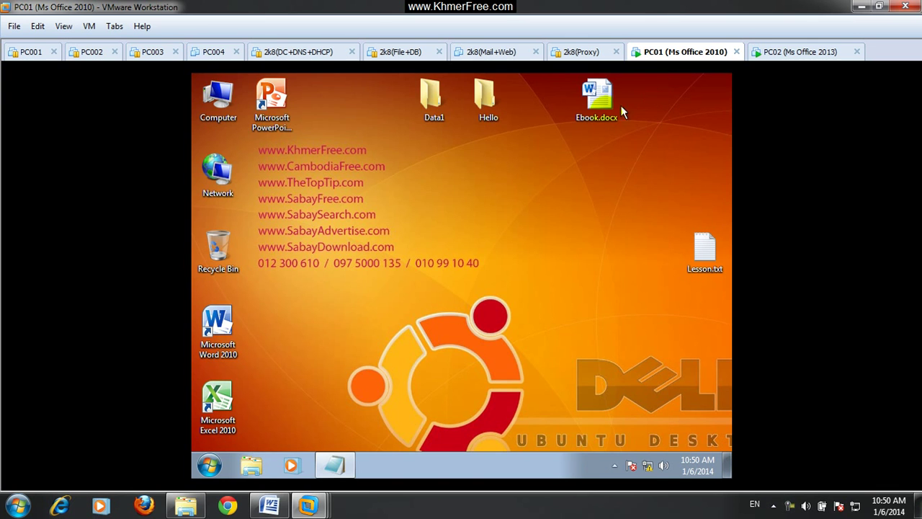
right_click(225, 99)
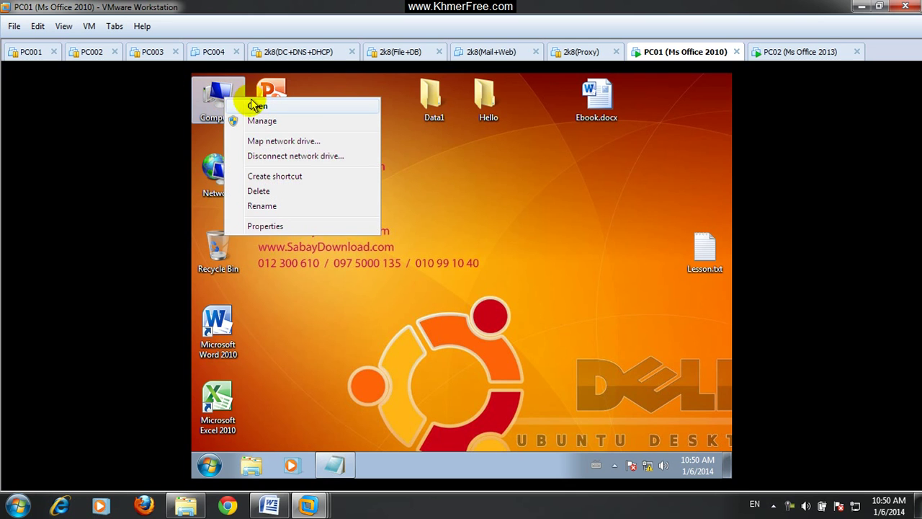
left_click(253, 110)
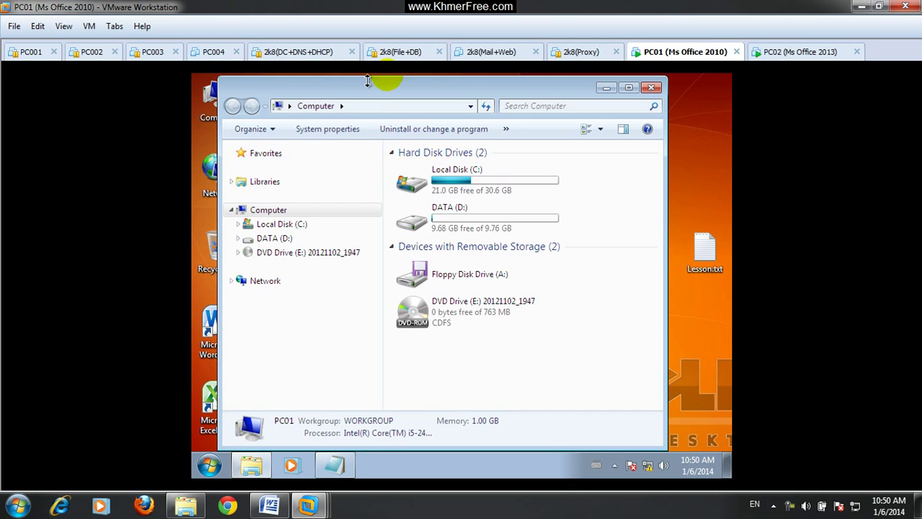
left_click(650, 87)
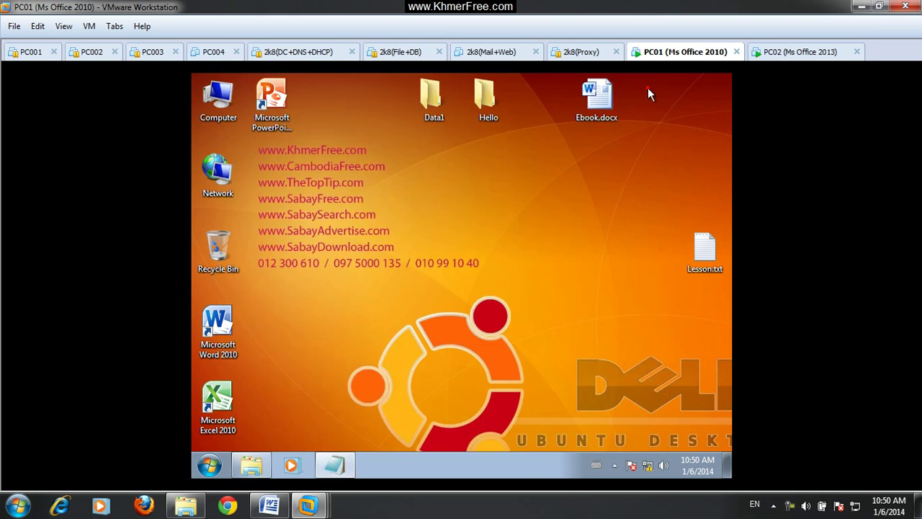
Look at the Start menu, and briefly open Windows Explorer at Libraries before closing it
left_click(209, 465)
left_click(208, 466)
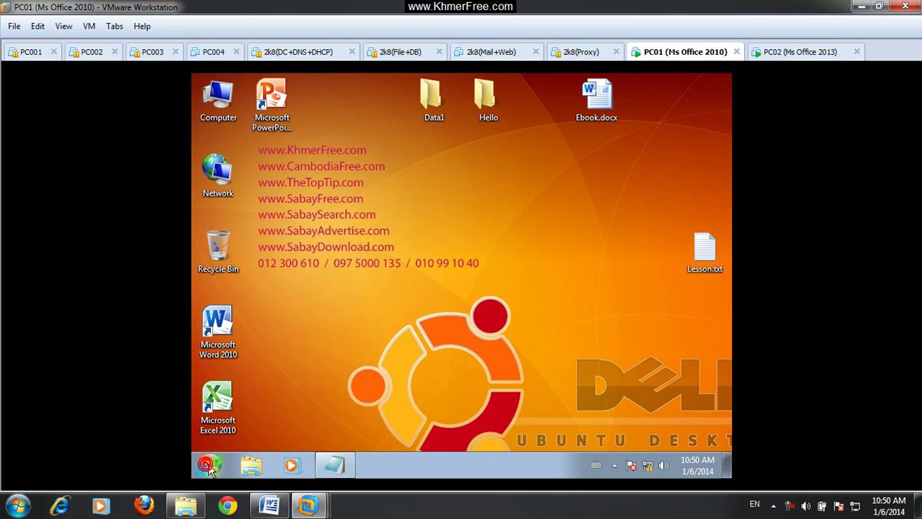
left_click(254, 467)
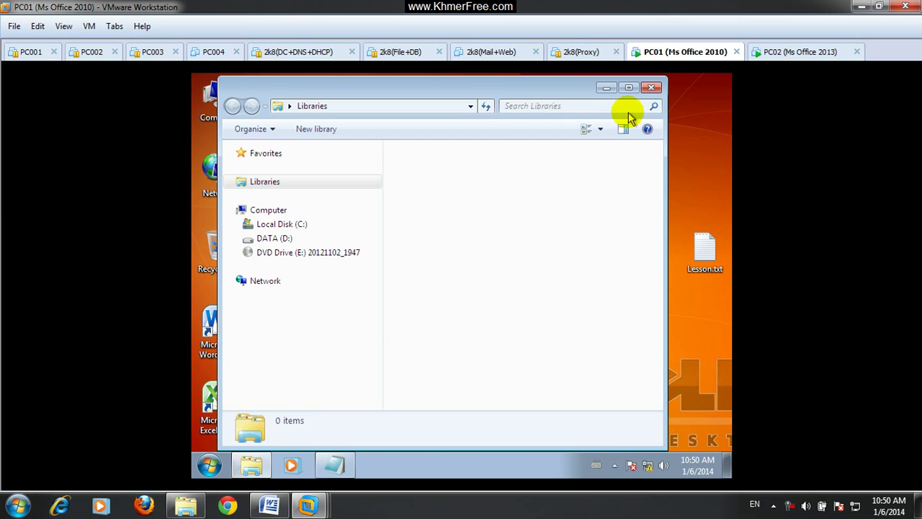
left_click(651, 87)
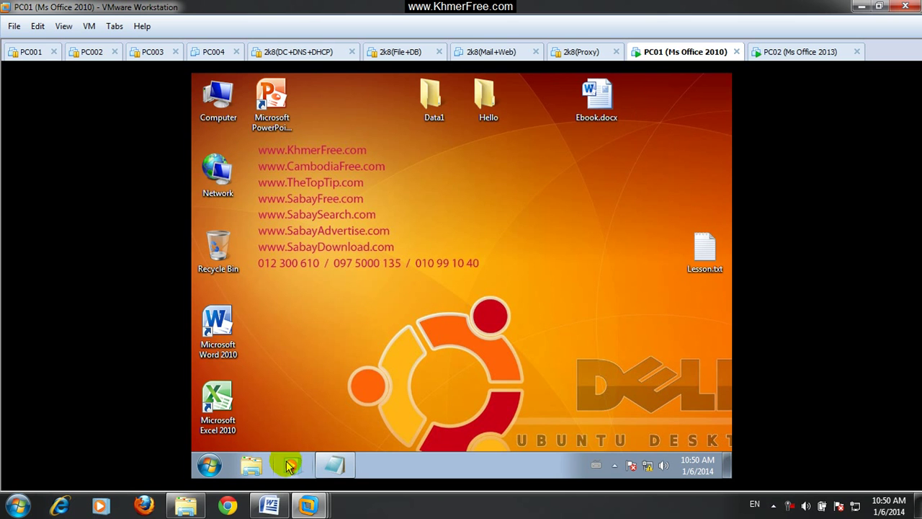
Open Computer from the desktop, maximize its window, and view the Favorites and Libraries locations
double_click(224, 101)
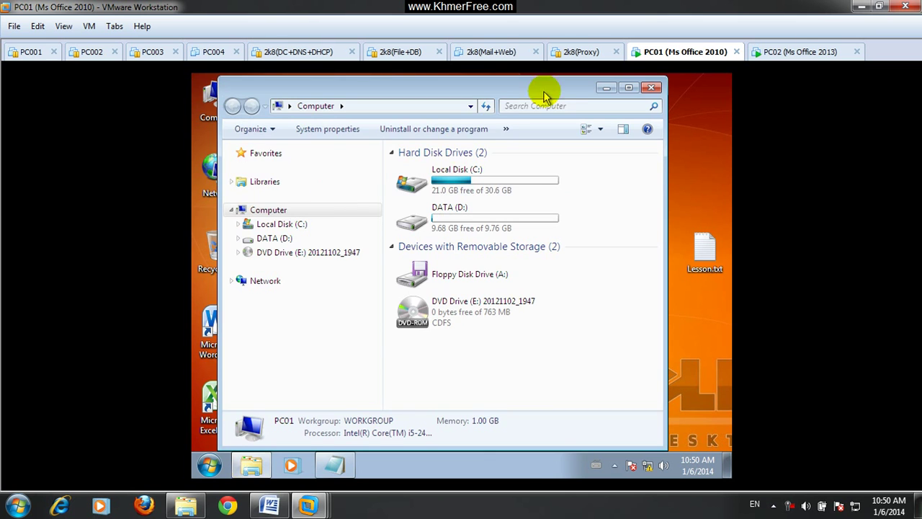
left_click(629, 88)
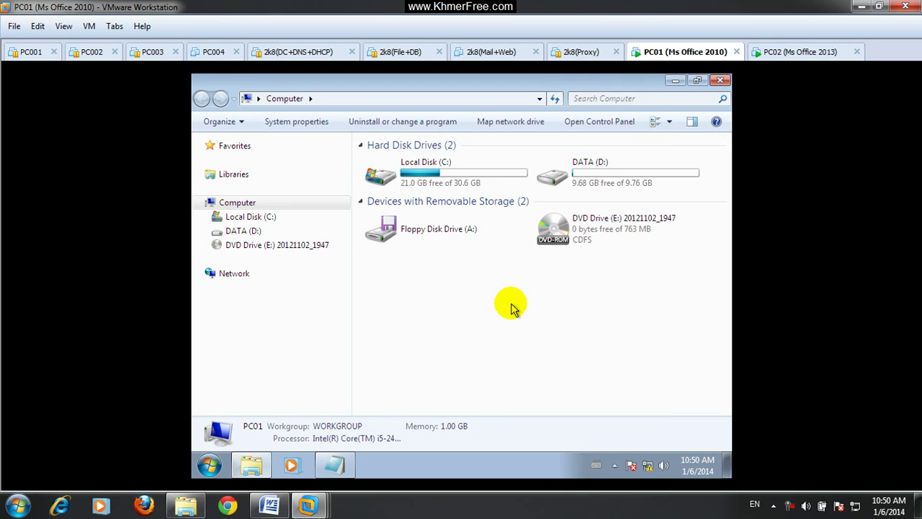
left_click(238, 148)
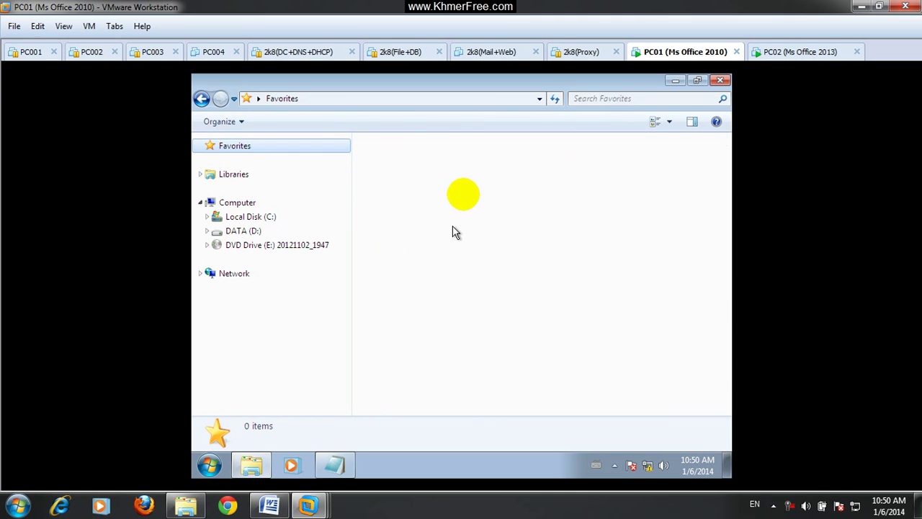
left_click(228, 180)
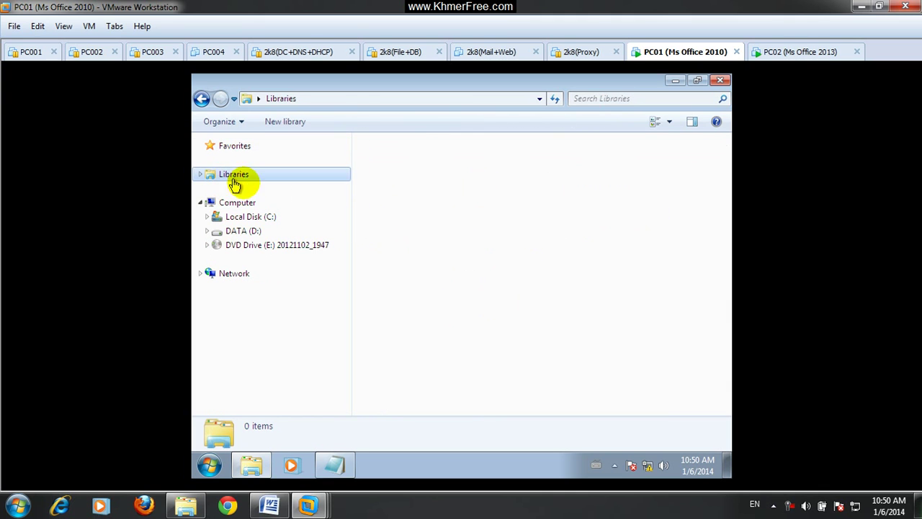
left_click(200, 176)
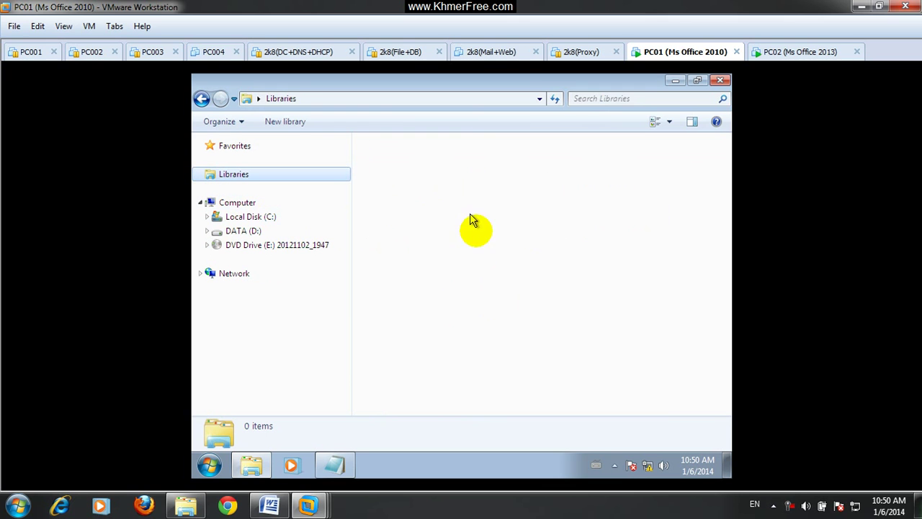
Return to the Computer location and examine the hard disk drives, Local Disk (C:) and DATA (D:)
left_click(242, 208)
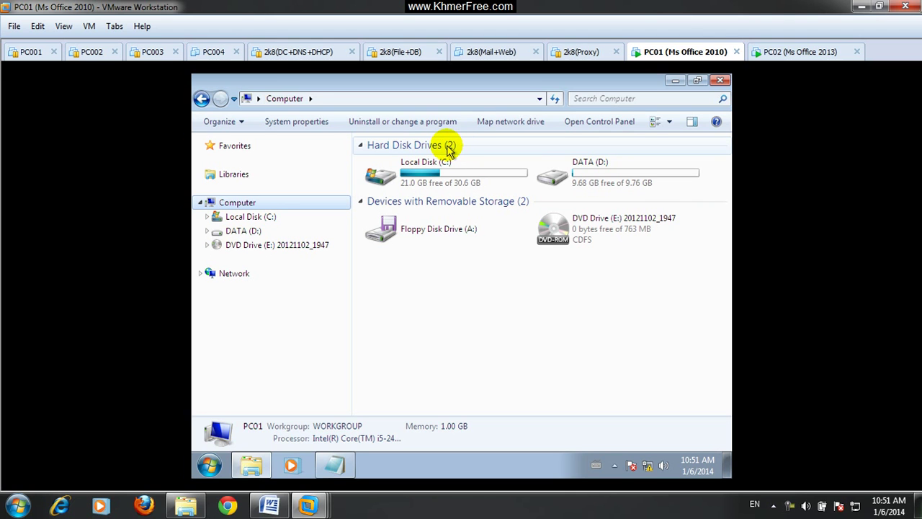
left_click(406, 147)
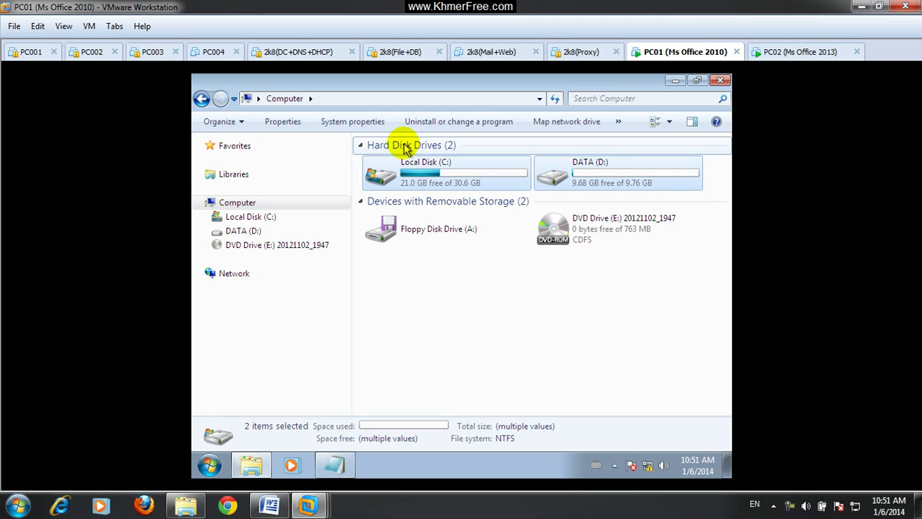
left_click(378, 177)
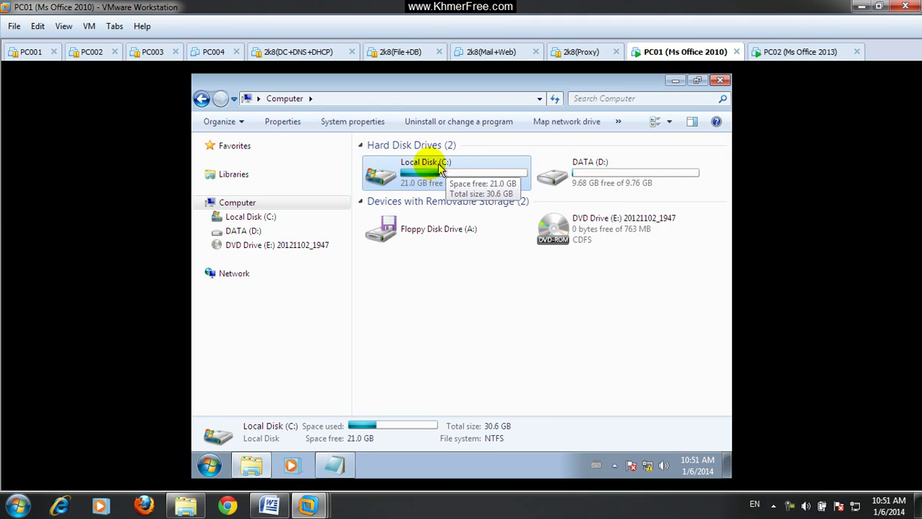
left_click(605, 178)
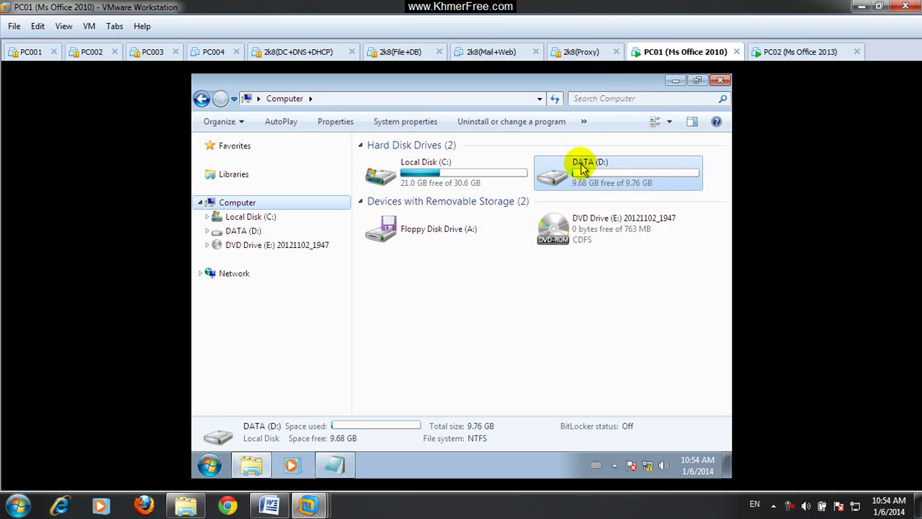
left_click(577, 165)
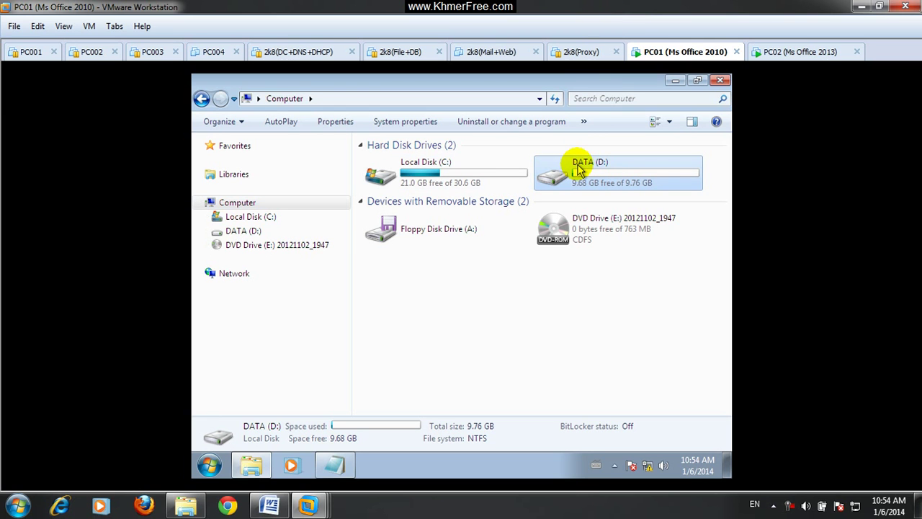
Switch to the host's Office folder, view the image 2014-01-06_105323 showing DATA (D:)'s folder structure, and minimize both windows
left_click(186, 506)
left_click(411, 354)
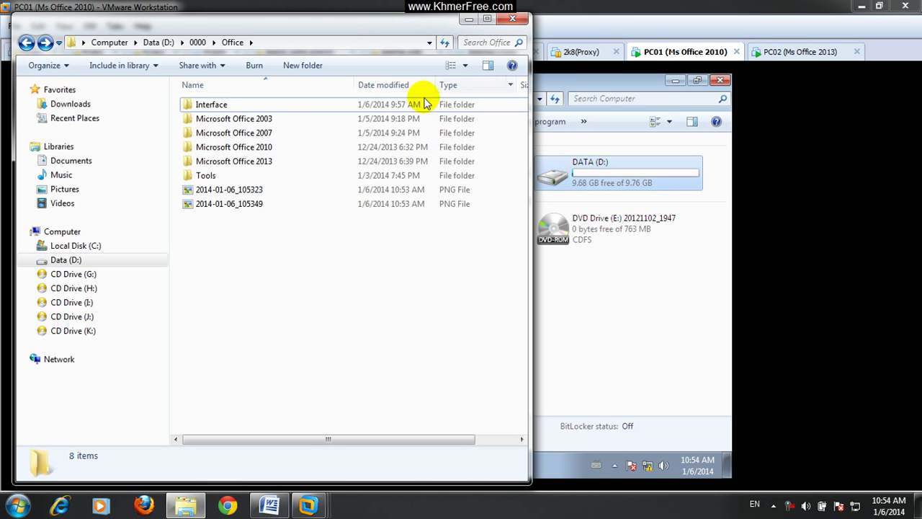
left_click(265, 187)
double_click(265, 188)
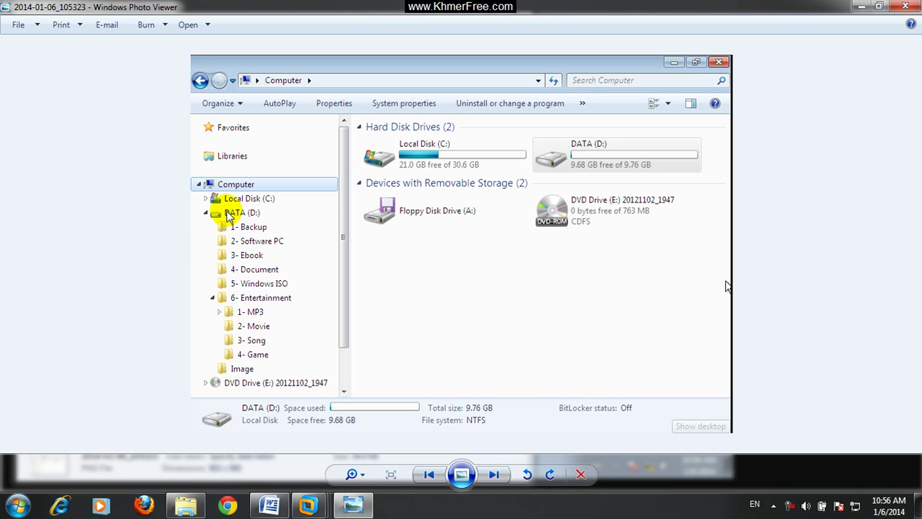
left_click(860, 7)
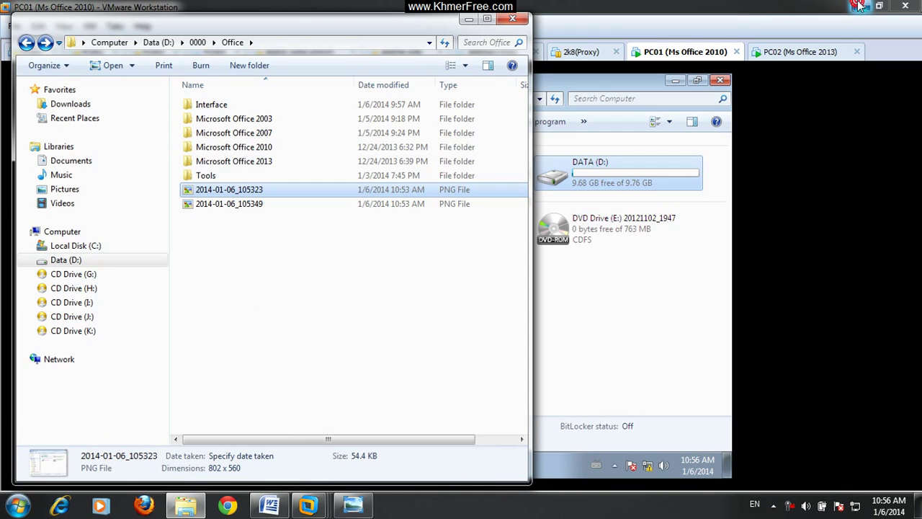
left_click(468, 24)
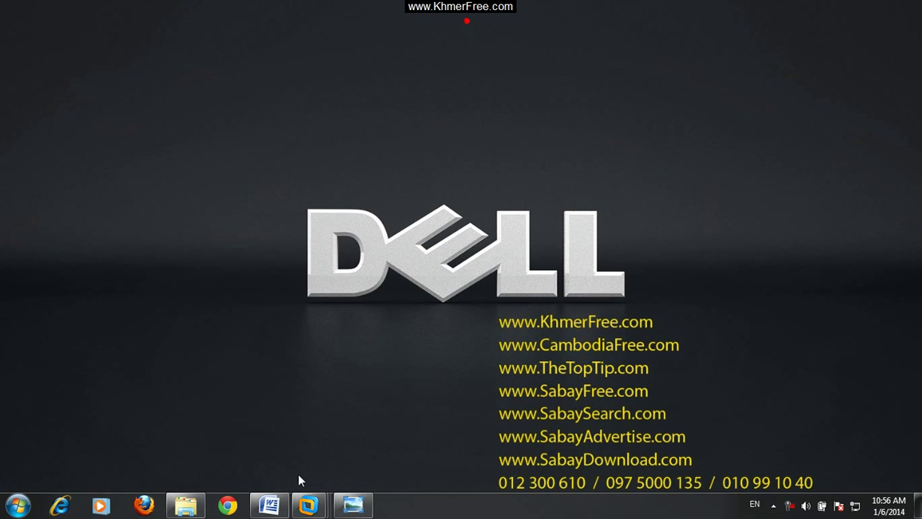
Restore the PC01 (Ms Office 2010) virtual machine and examine Local Disk (C:) and DATA (D:) in Computer
mouse_move(308, 505)
left_click(742, 456)
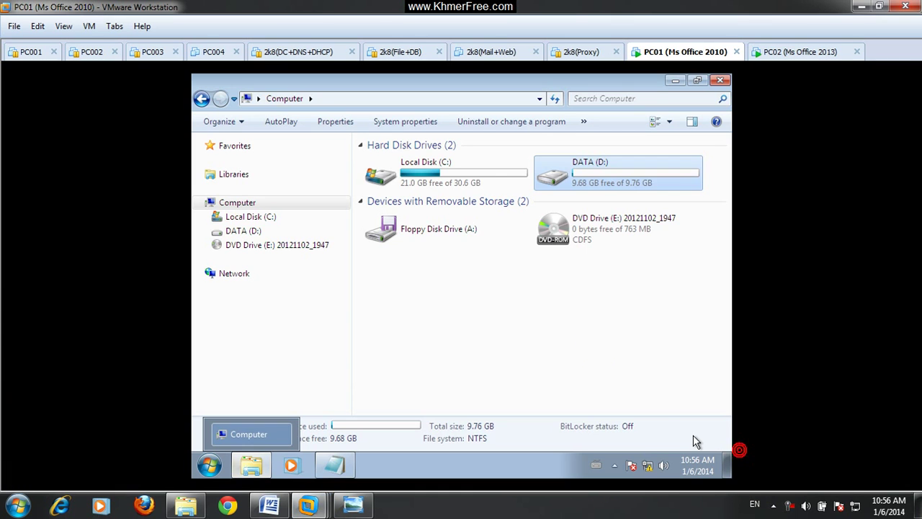
left_click(442, 167)
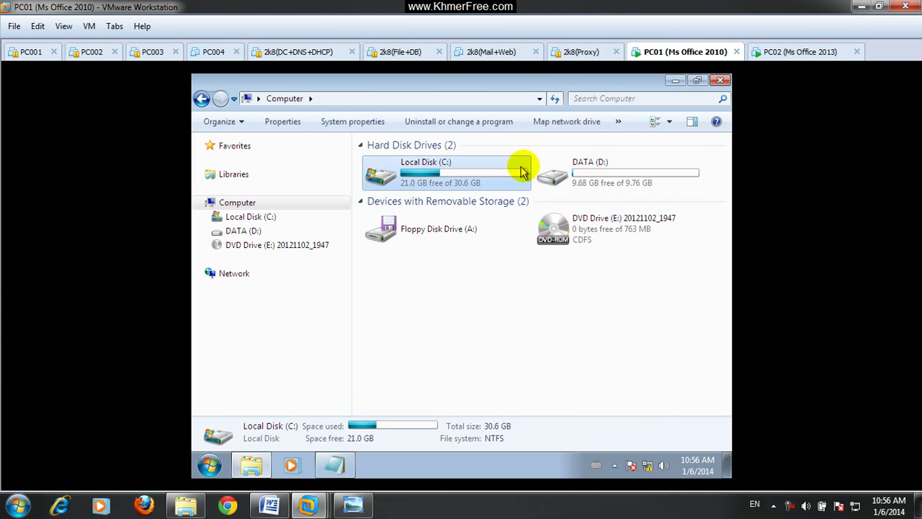
left_click(570, 170)
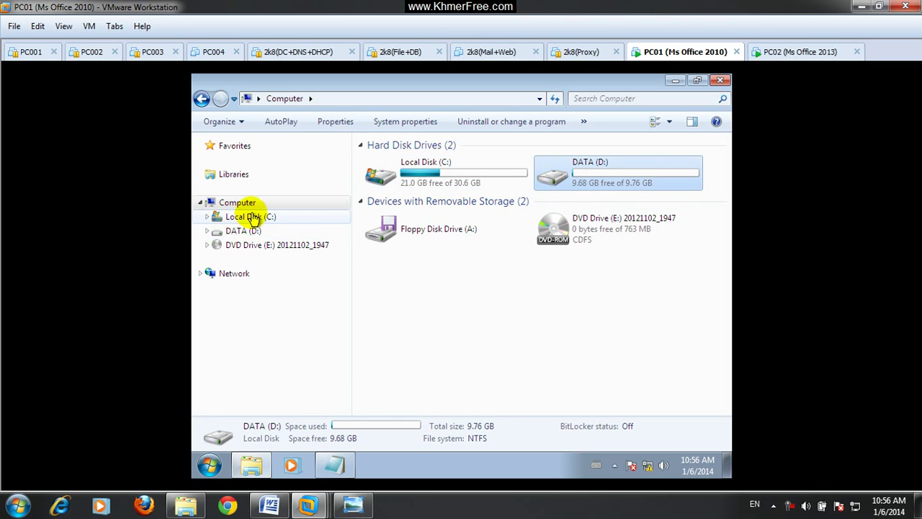
left_click(585, 176)
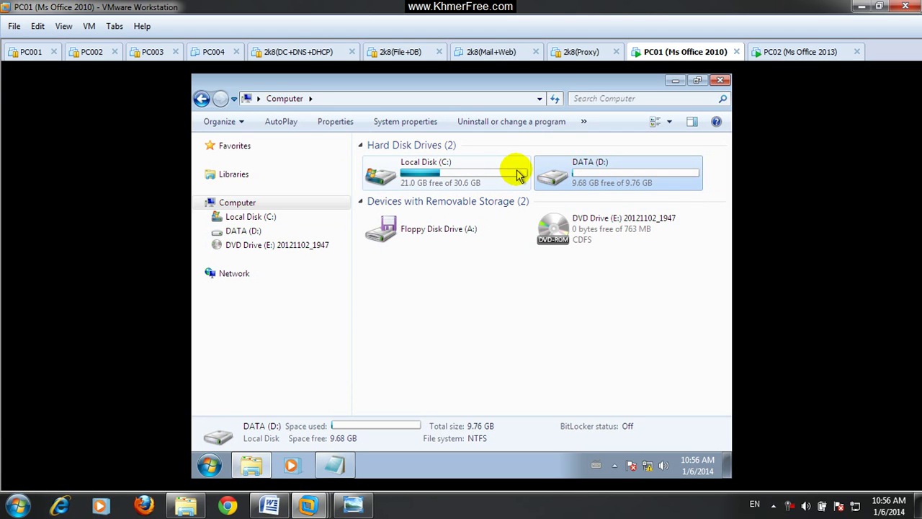
View Local Disk (C:) and its KhmerFree.docx file, and examine the folders 1- Backup, 2- Software PC and 3- Ebook in DATA (D:)
left_click(250, 220)
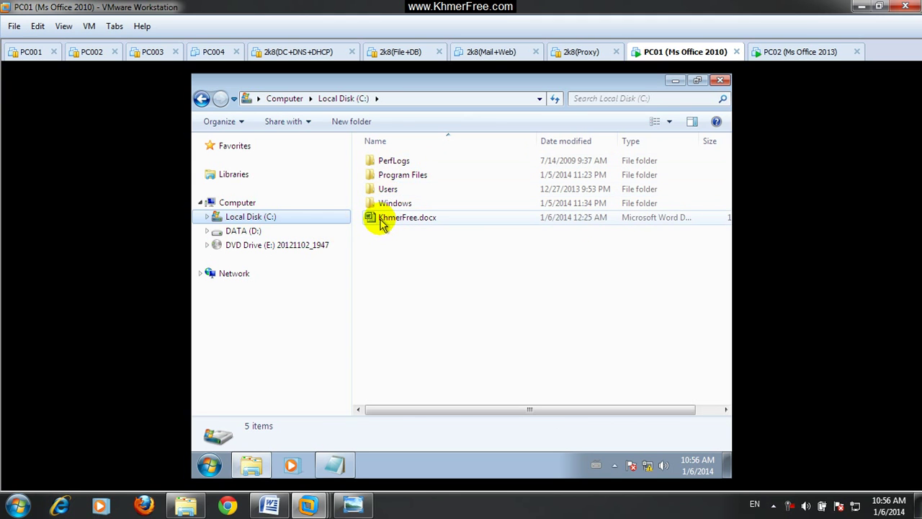
left_click(381, 220)
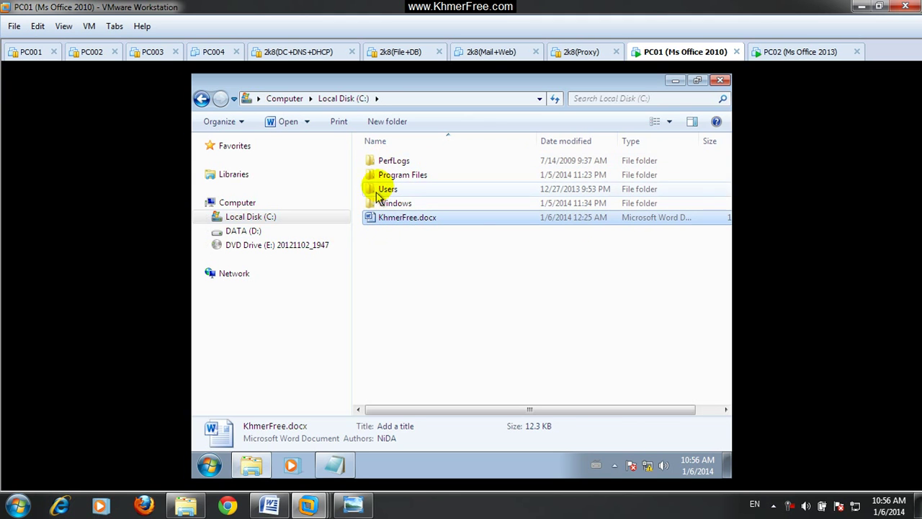
left_click(241, 232)
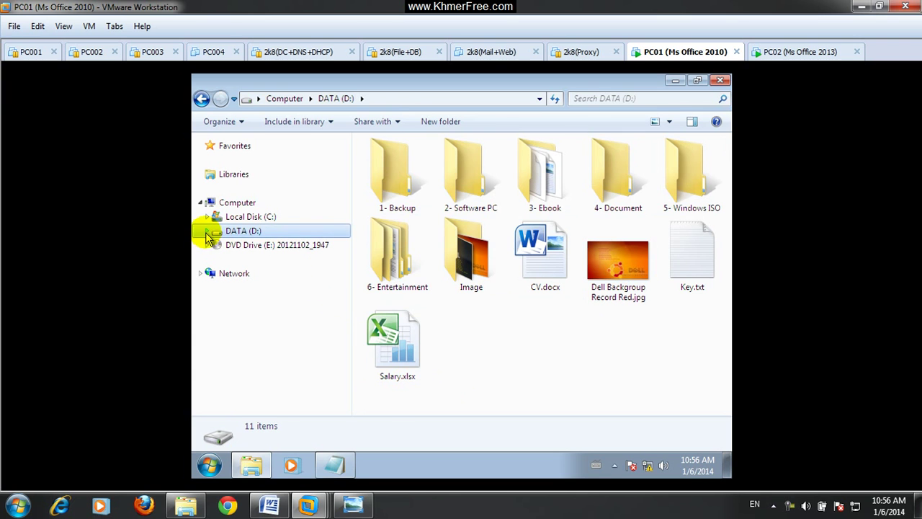
left_click(417, 186)
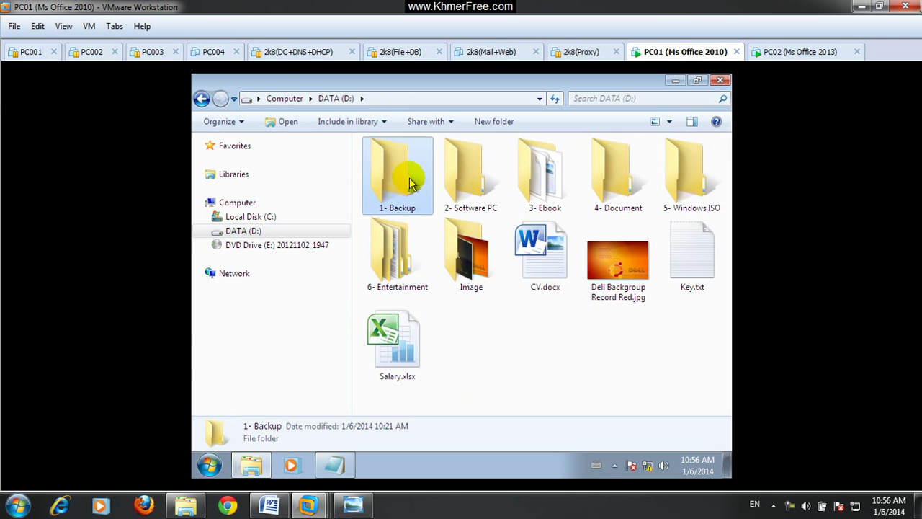
left_click(467, 181)
left_click(541, 179)
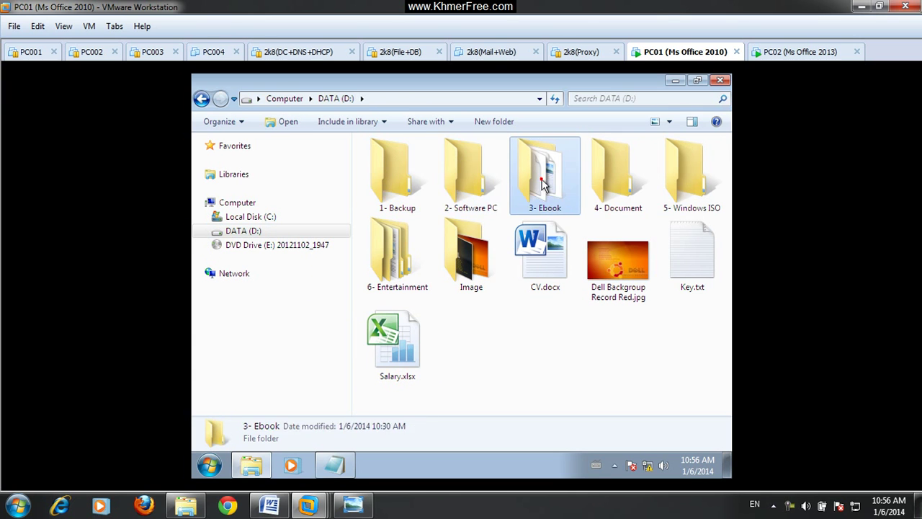
left_click(222, 231)
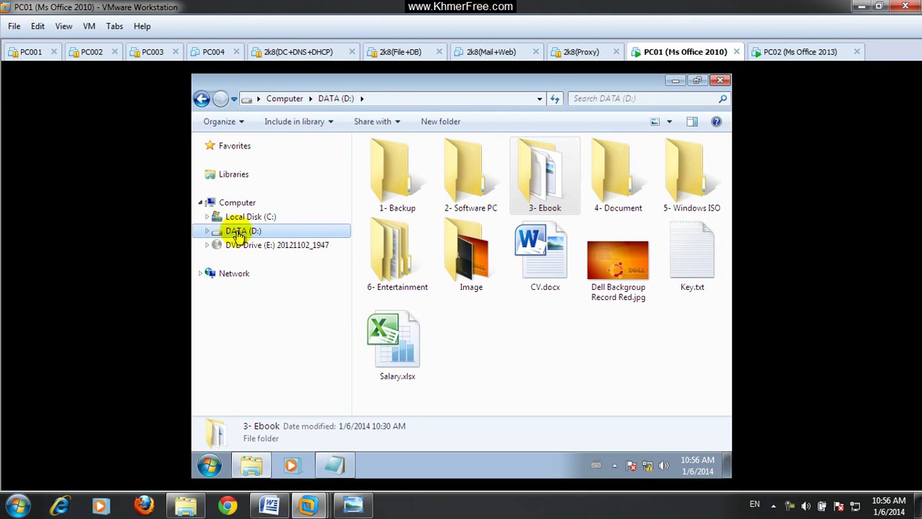
Expand DATA (D:) in the folder tree and view the contents of 1- Backup, 2- Software PC and 3- Ebook
left_click(209, 232)
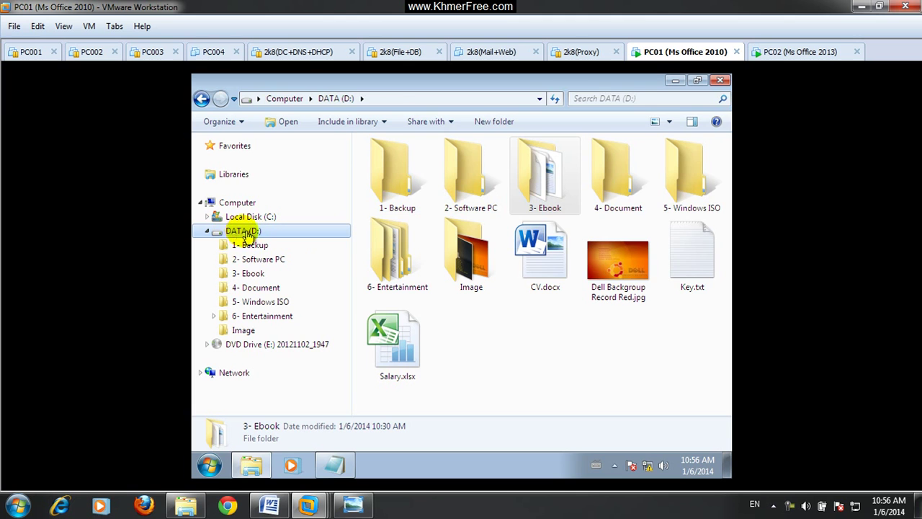
left_click(254, 246)
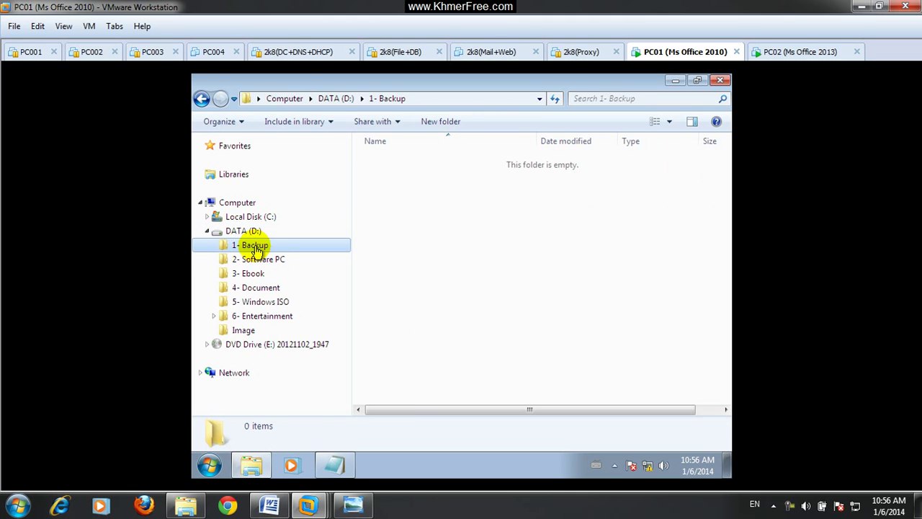
left_click(255, 258)
left_click(255, 274)
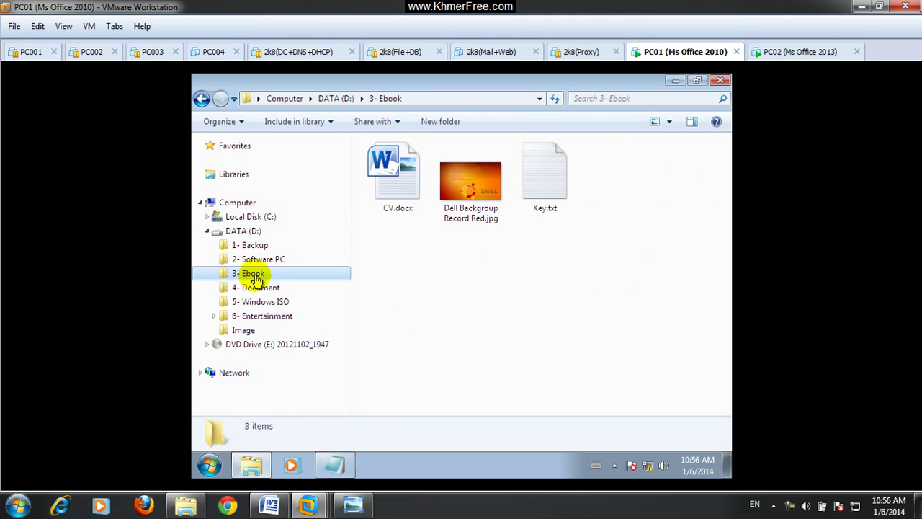
left_click(249, 231)
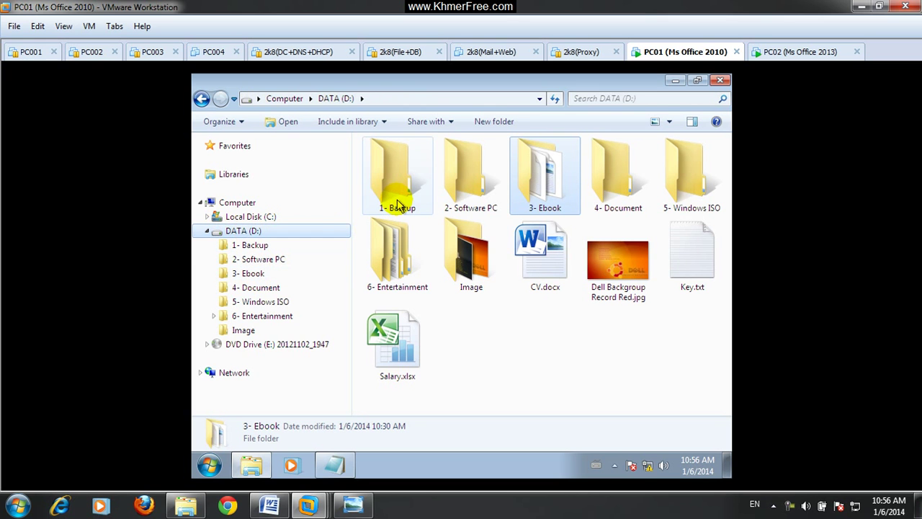
left_click(246, 263)
left_click(252, 273)
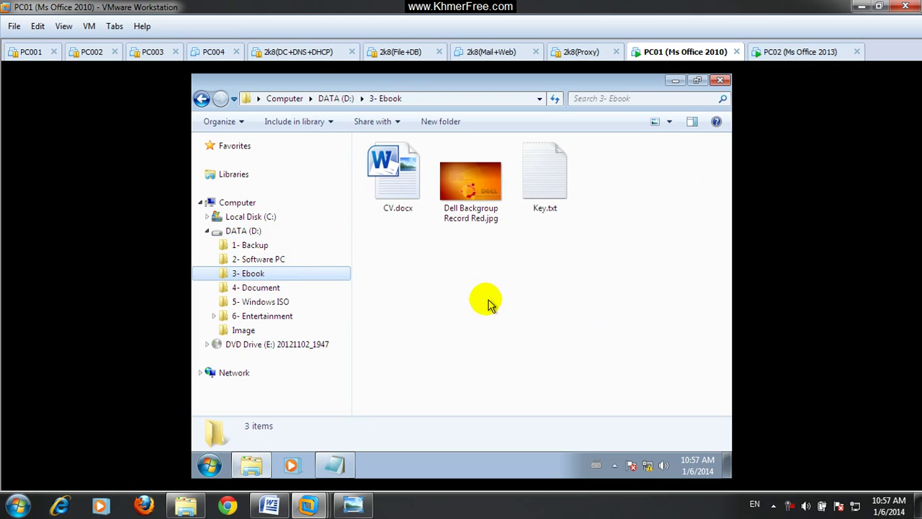
Expand 6- Entertainment in the folder tree and view its subfolders 1- MP3, 2- Movie, 3- Song and 4- Game
left_click(258, 317)
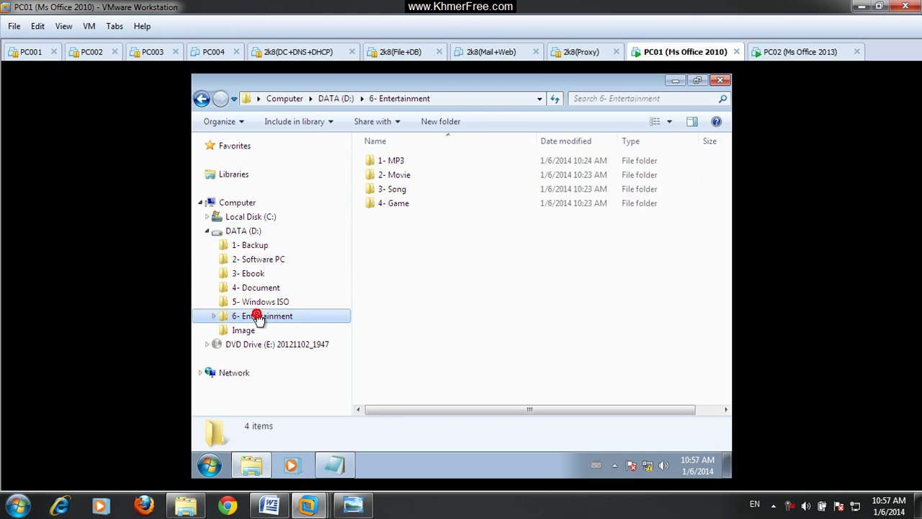
left_click(214, 315)
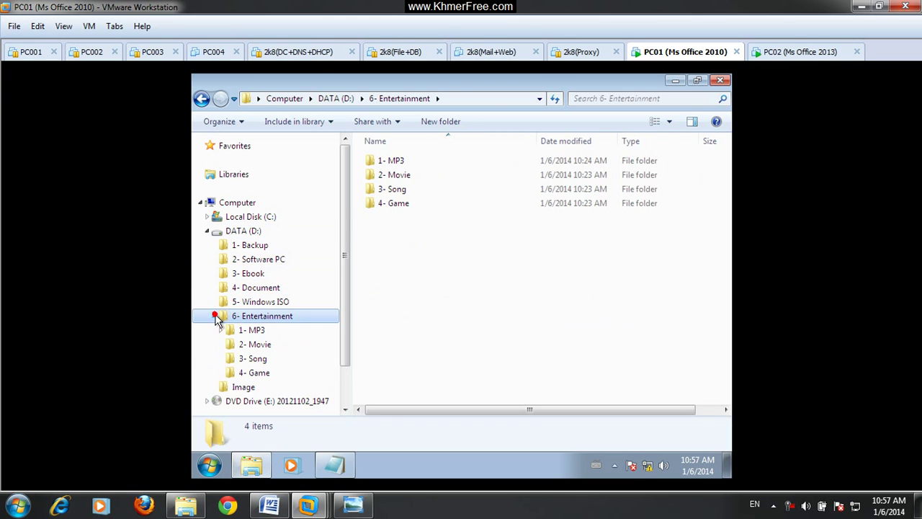
left_click(256, 345)
left_click(256, 331)
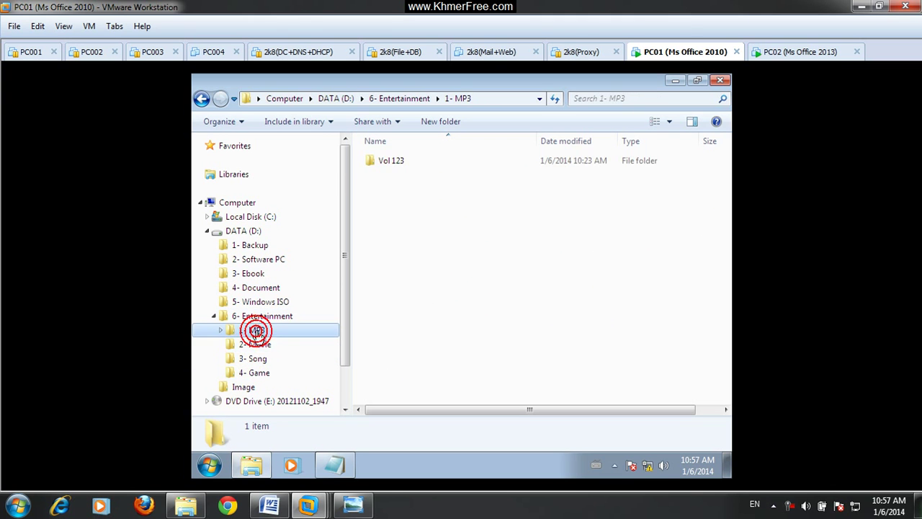
left_click(255, 345)
left_click(256, 359)
left_click(256, 374)
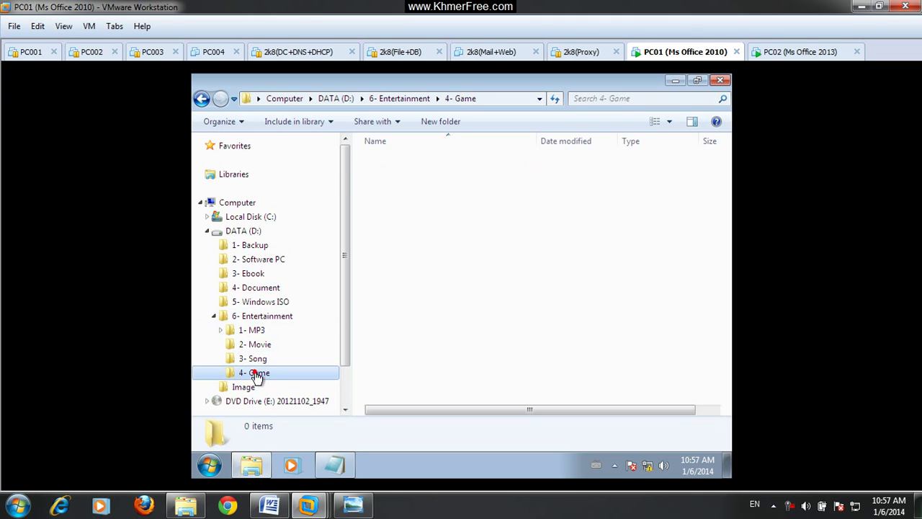
Expand 1- MP3 to view its Vol 123 folder, and collapse 1- MP3 and 6- Entertainment again
left_click(254, 331)
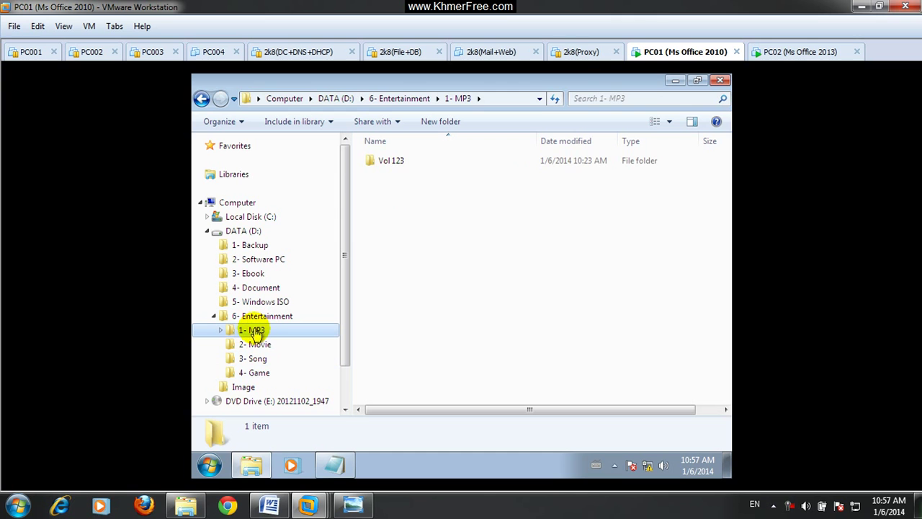
left_click(220, 330)
left_click(260, 345)
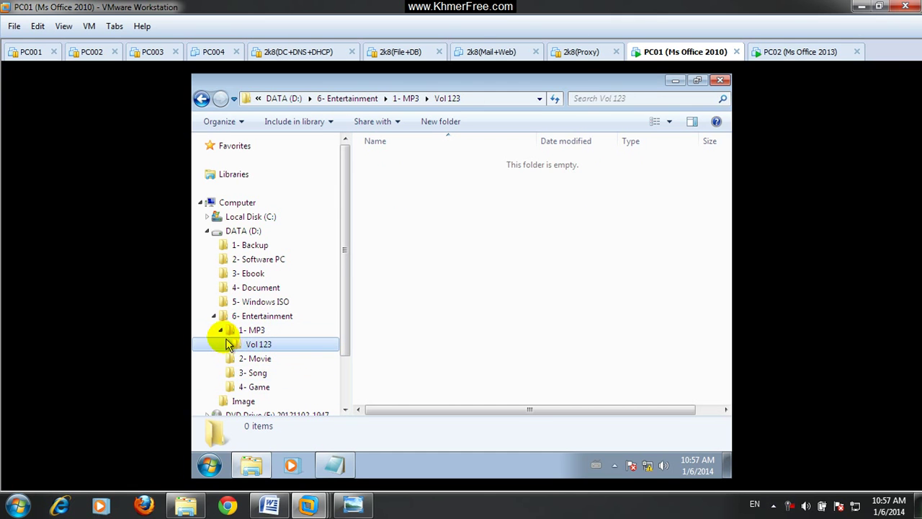
left_click(221, 330)
left_click(213, 315)
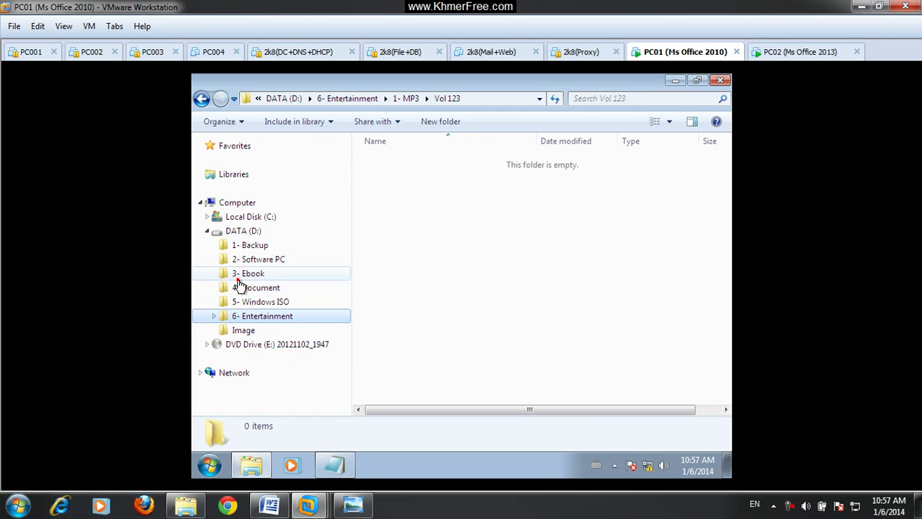
Review 3- Ebook, 2- Software PC and the roots of DATA (D:) and Local Disk (C:), and return to Computer
left_click(243, 274)
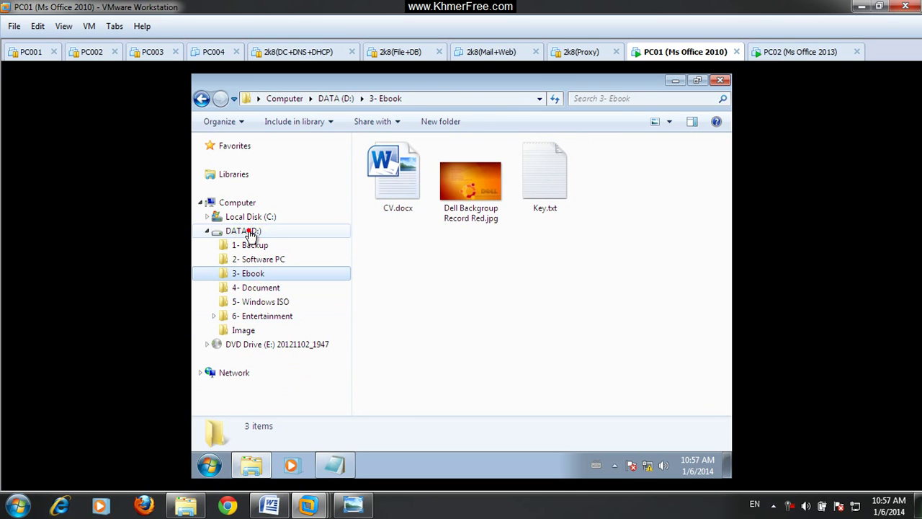
left_click(245, 231)
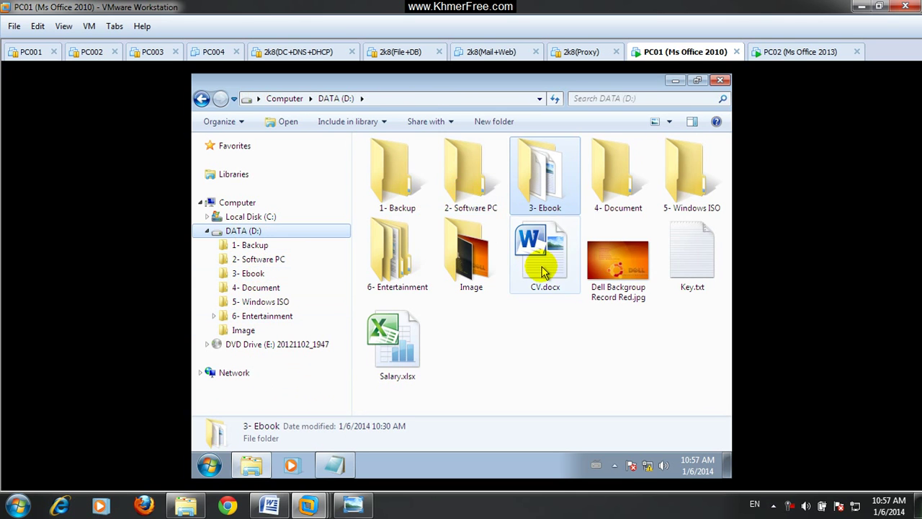
left_click(253, 261)
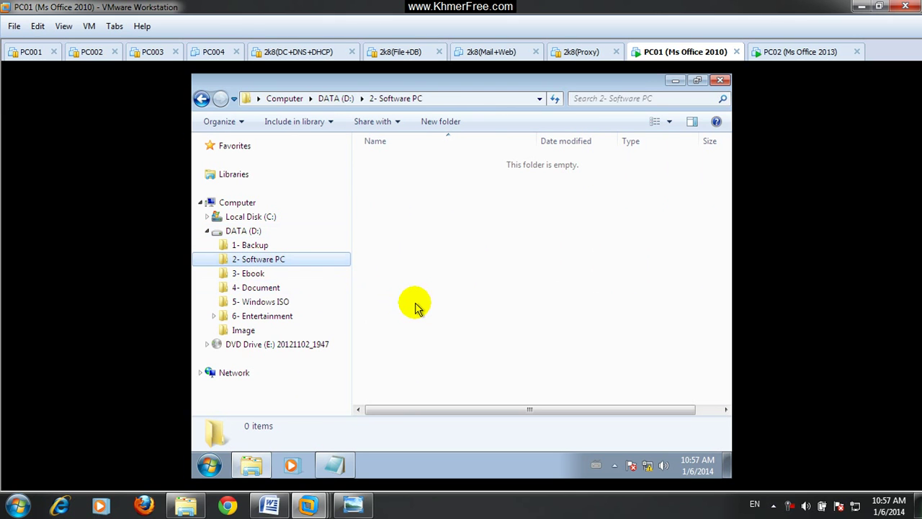
left_click(256, 274)
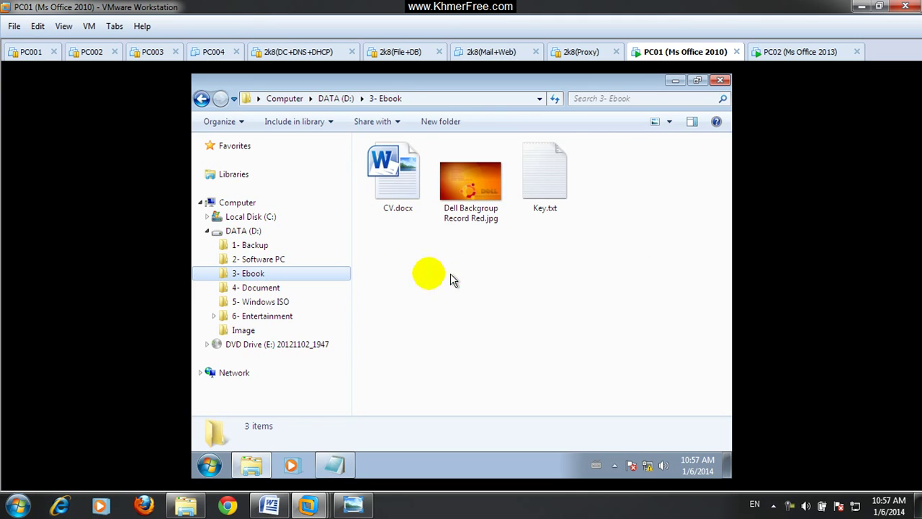
left_click(253, 231)
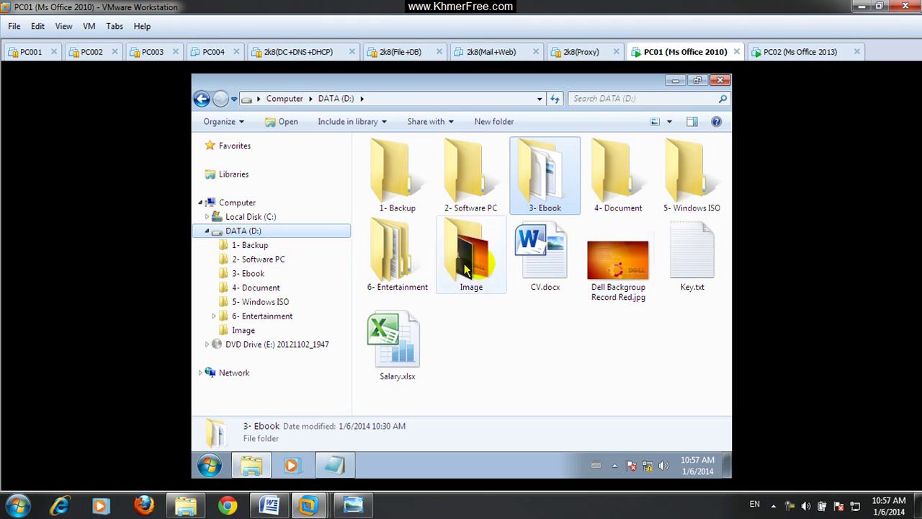
left_click(245, 216)
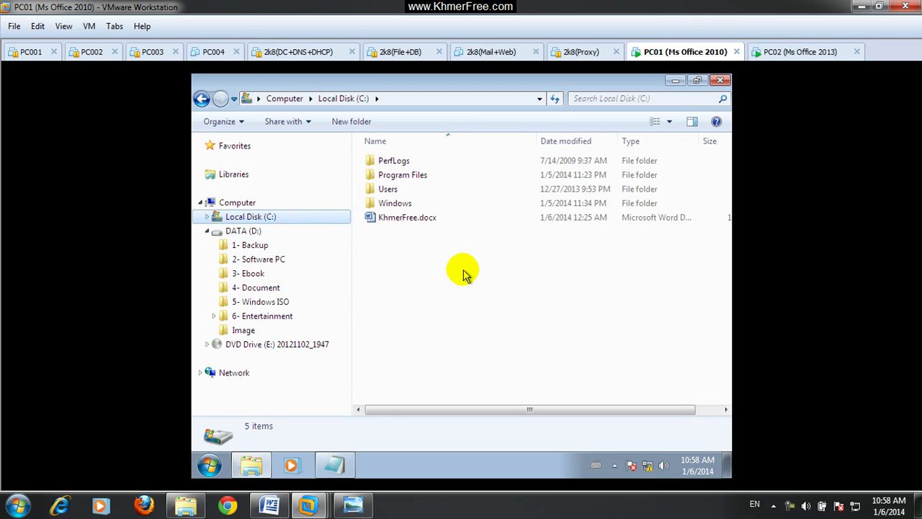
left_click(232, 204)
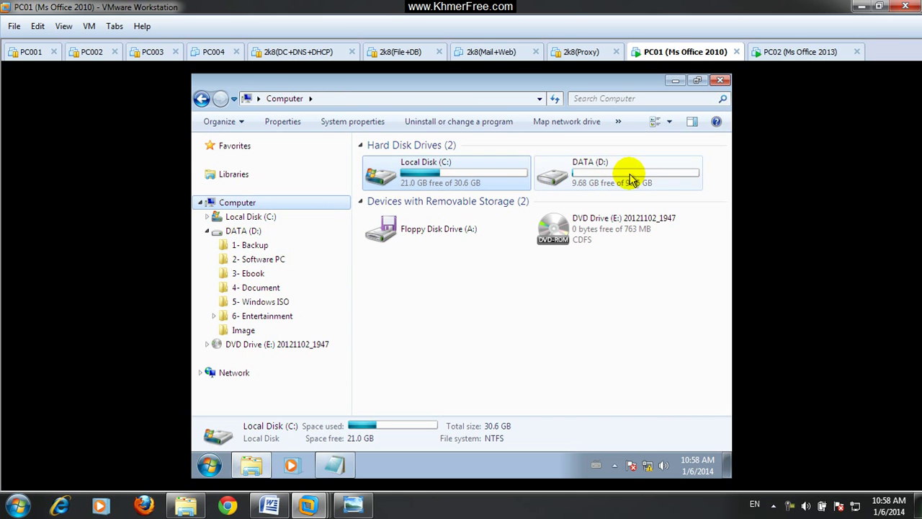
Switch to the Word lesson outline and highlight the drive items in section 1.8, ending with DVD
left_click(270, 504)
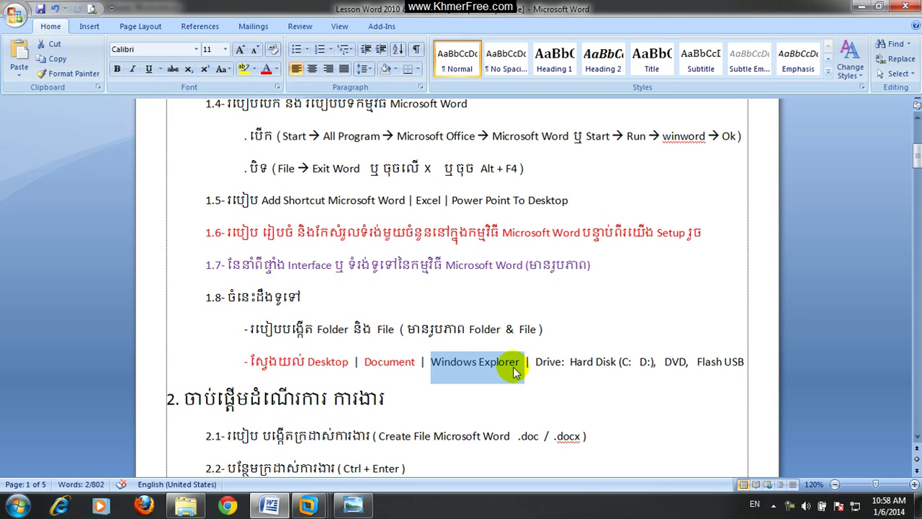
left_click(576, 362)
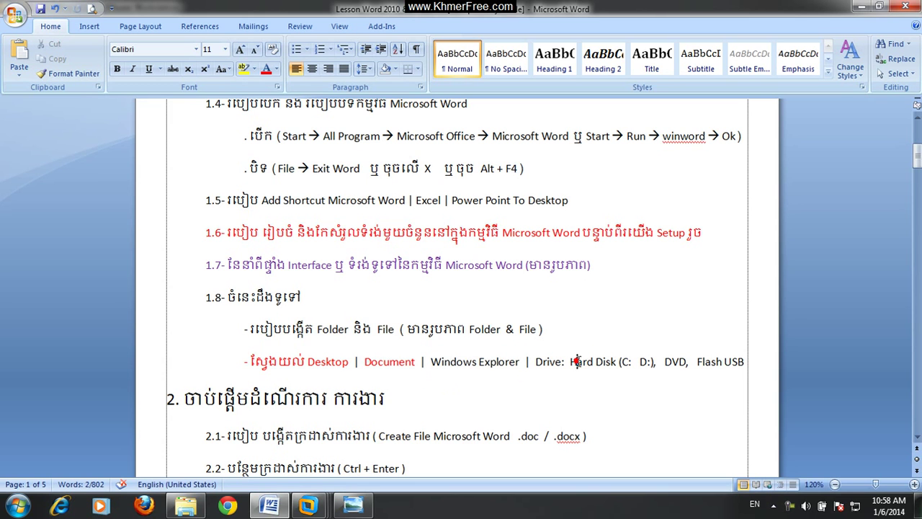
left_click_drag(620, 361, 671, 362)
left_click(670, 362)
double_click(675, 363)
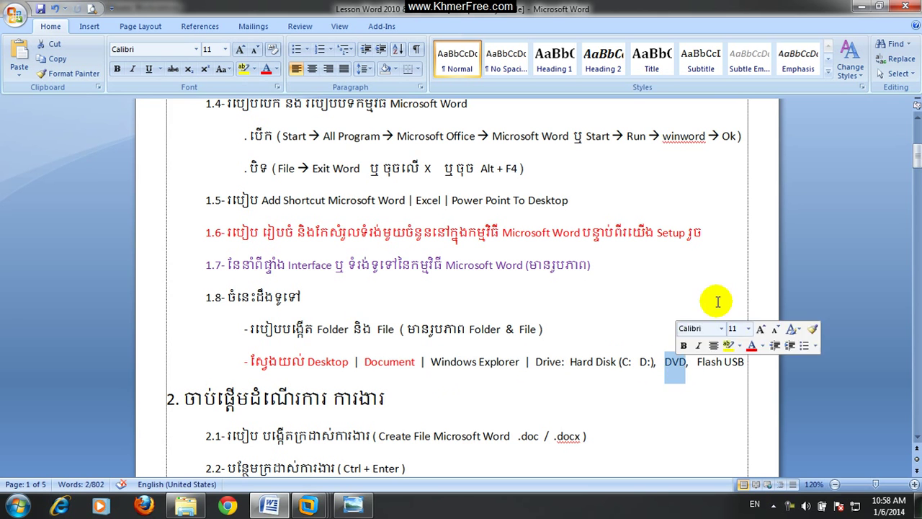
Minimize the Word outline and select DVD Drive (E:) in the virtual machine's Computer window
left_click(857, 7)
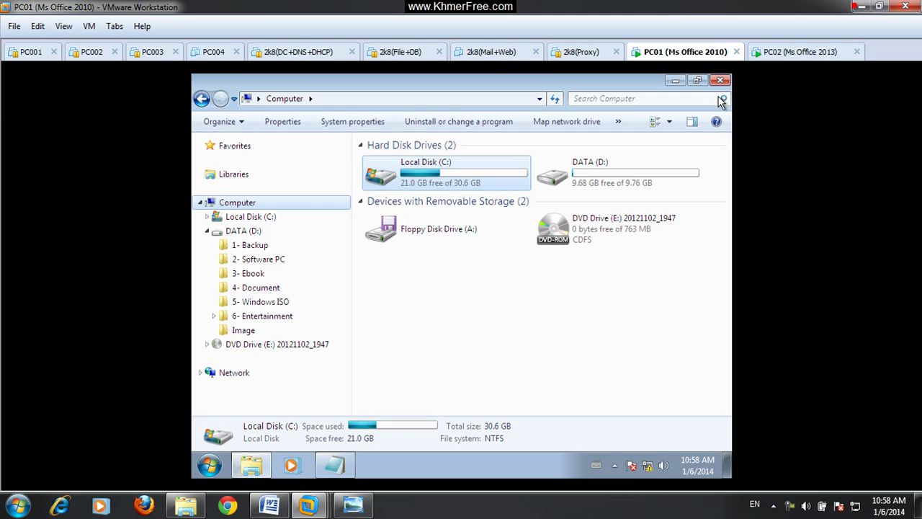
left_click(513, 337)
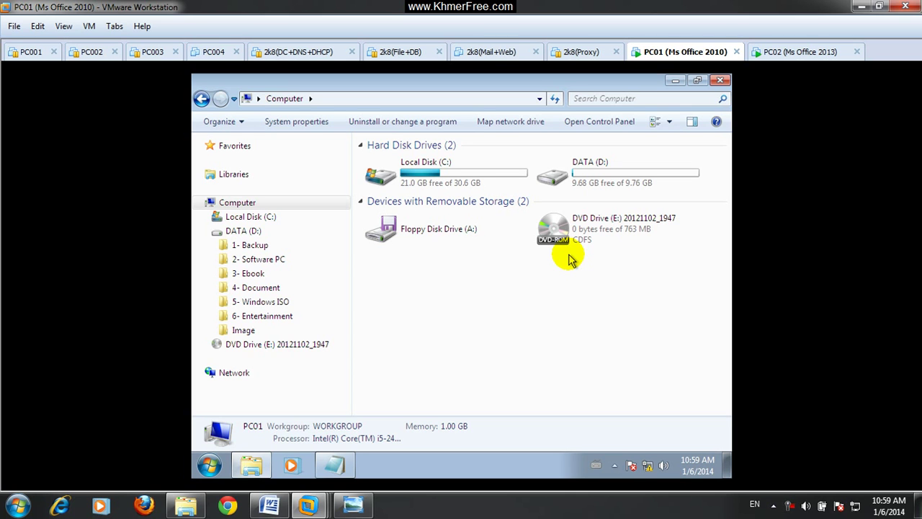
left_click(565, 235)
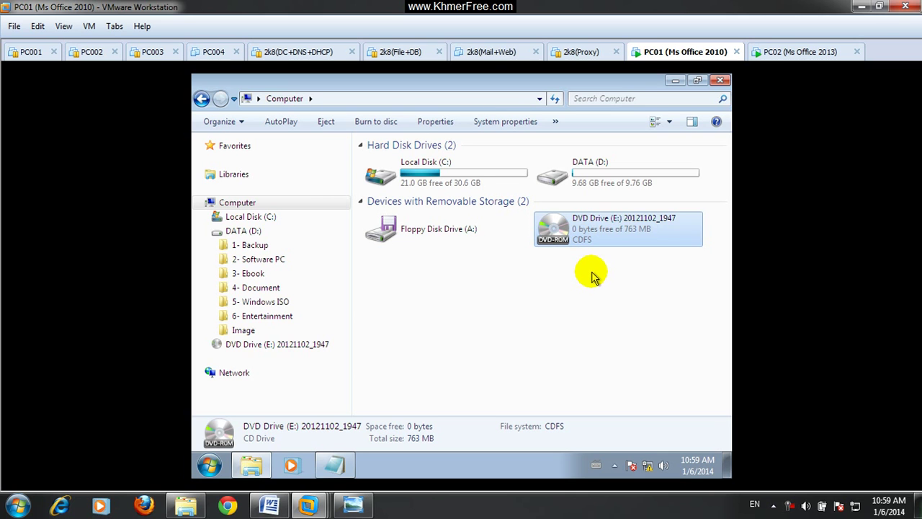
View the contents of DVD Drive (E:), return to Computer, and point out the DVD and Floppy Disk Drive (A:) entries
double_click(585, 227)
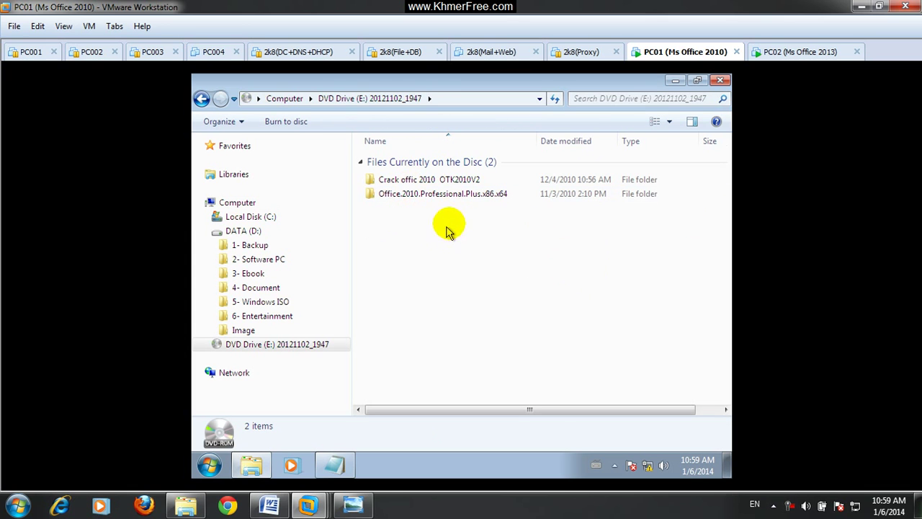
left_click(241, 204)
left_click(555, 229)
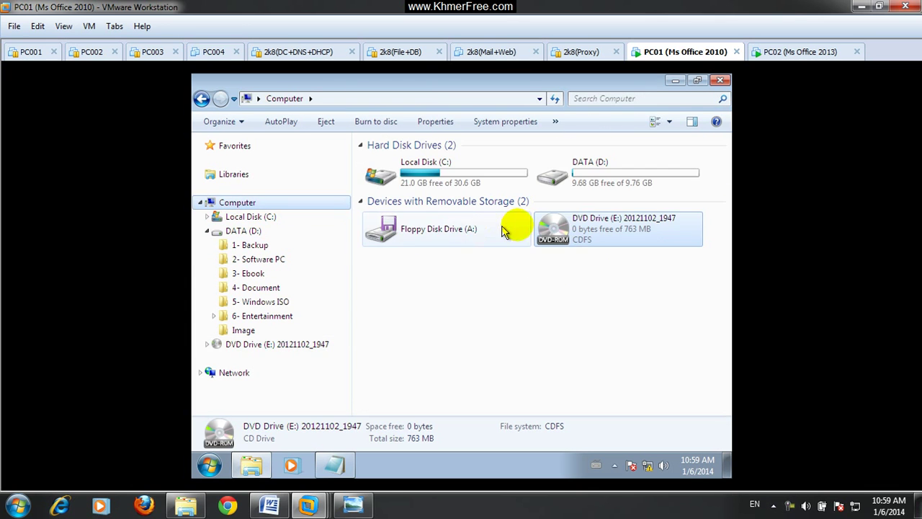
left_click(436, 239)
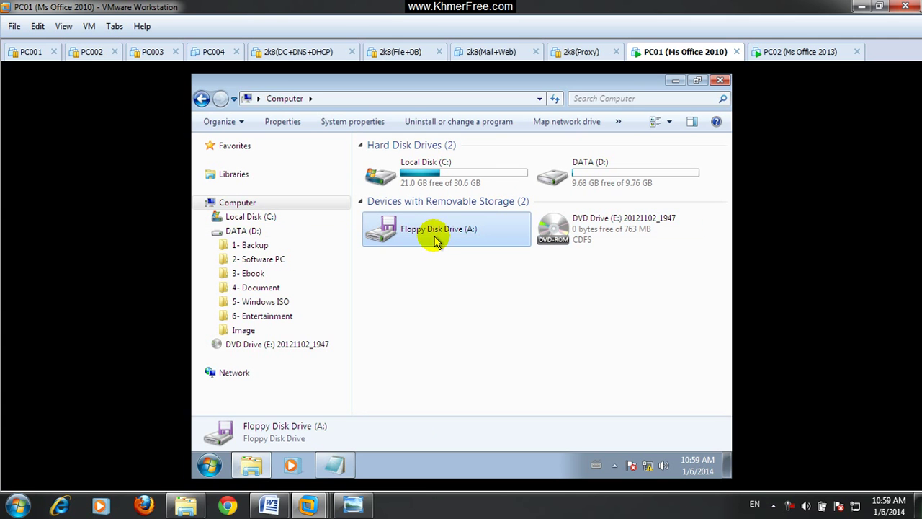
left_click(531, 299)
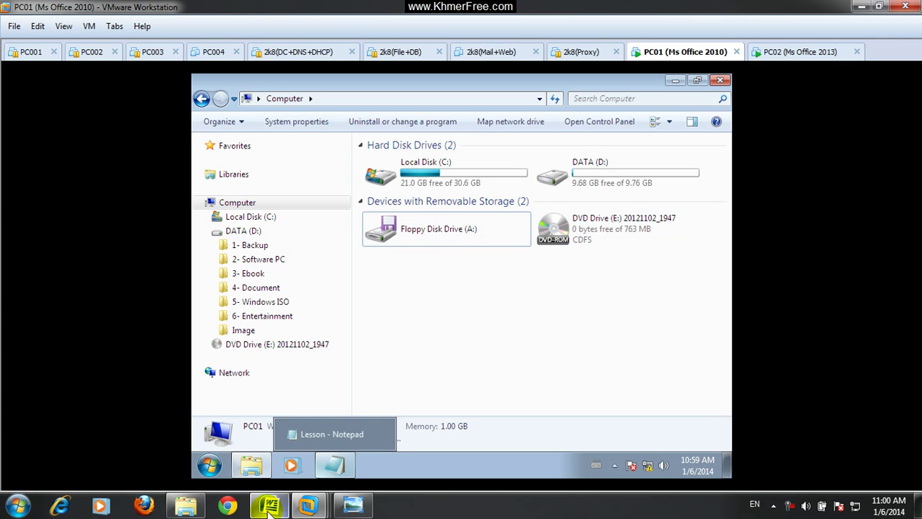
Switch to the Word lesson outline and highlight Flash USB in section 1.8
left_click(269, 508)
left_click_drag(743, 365, 696, 364)
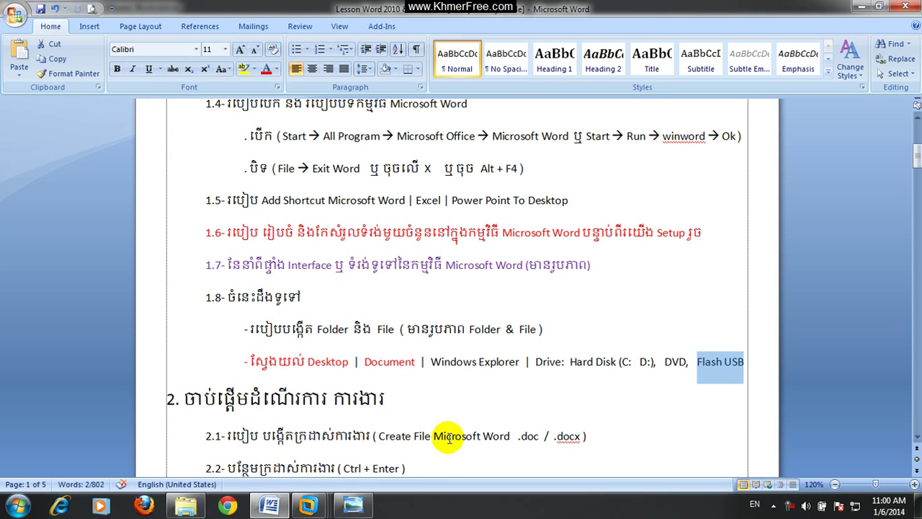
Open Google Images in Firefox and search for "usb flash"
left_click(157, 506)
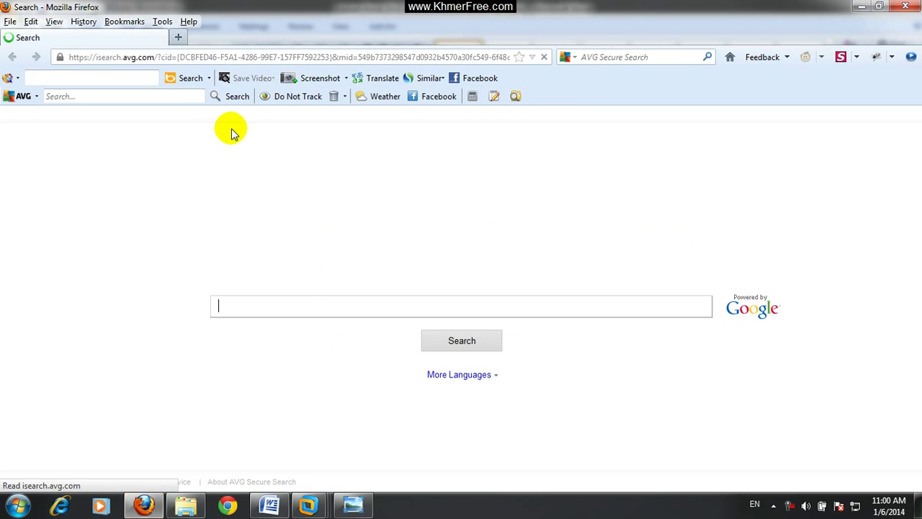
left_click(257, 58)
type("go")
key("Down")
key("Down")
key("Return")
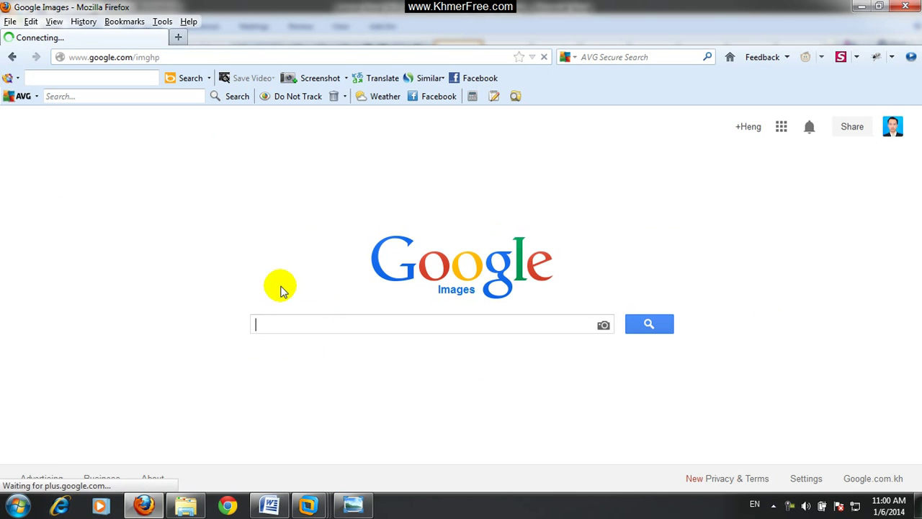
type("usb flash")
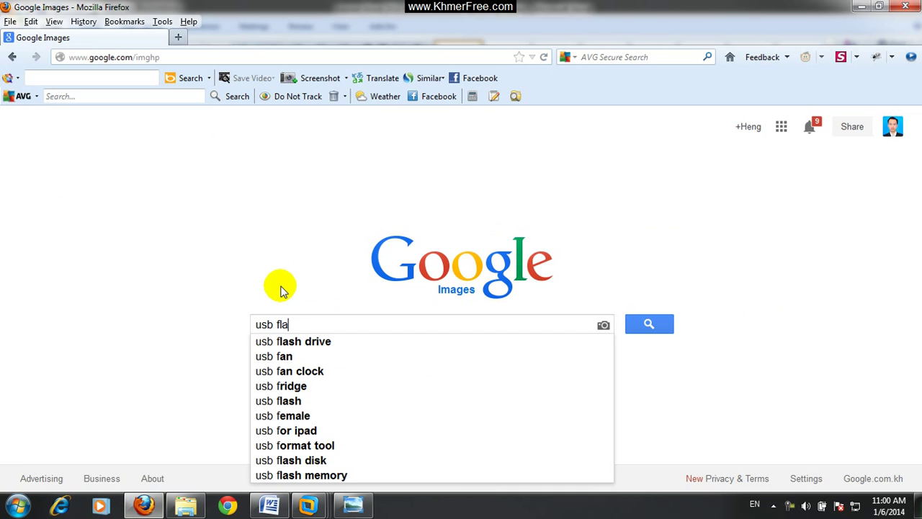
key("Return")
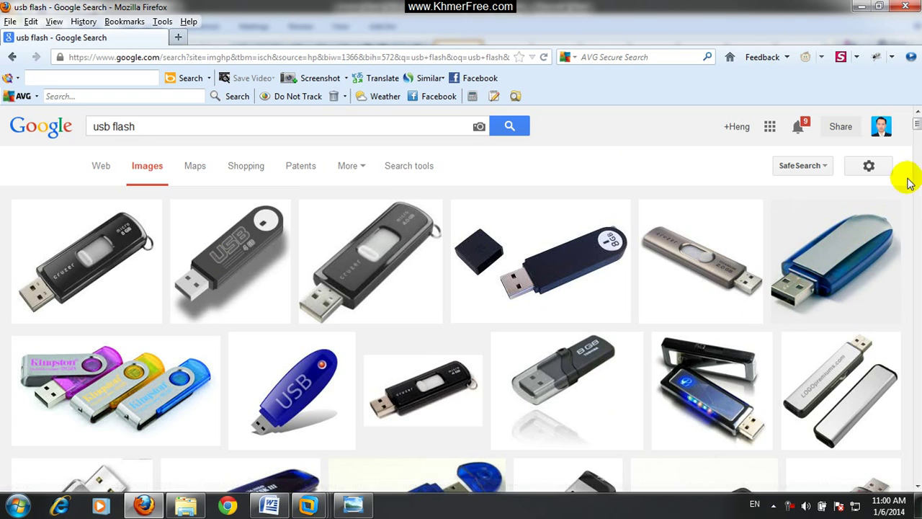
Browse the USB flash image results, and return past the Word outline to the virtual machine's Computer window
scroll(771, 257, "down", 5)
scroll(591, 310, "down", 2)
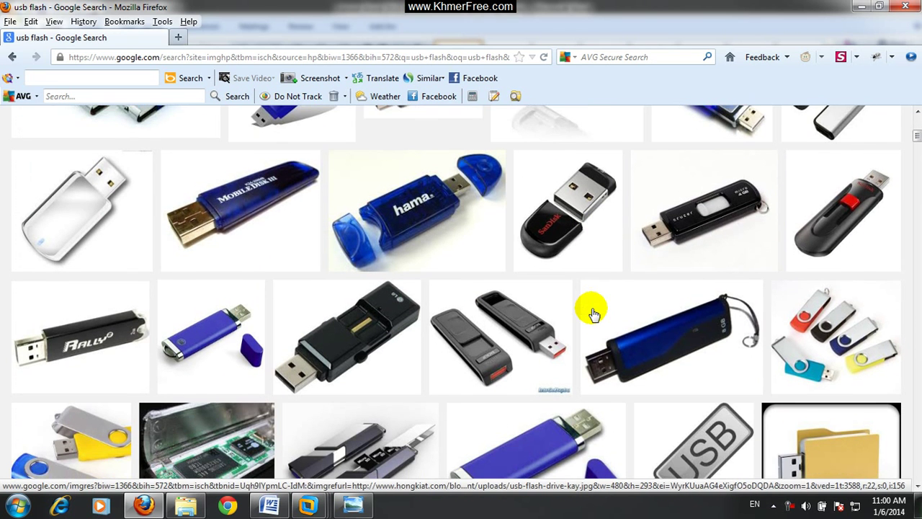
scroll(592, 314, "down", 5)
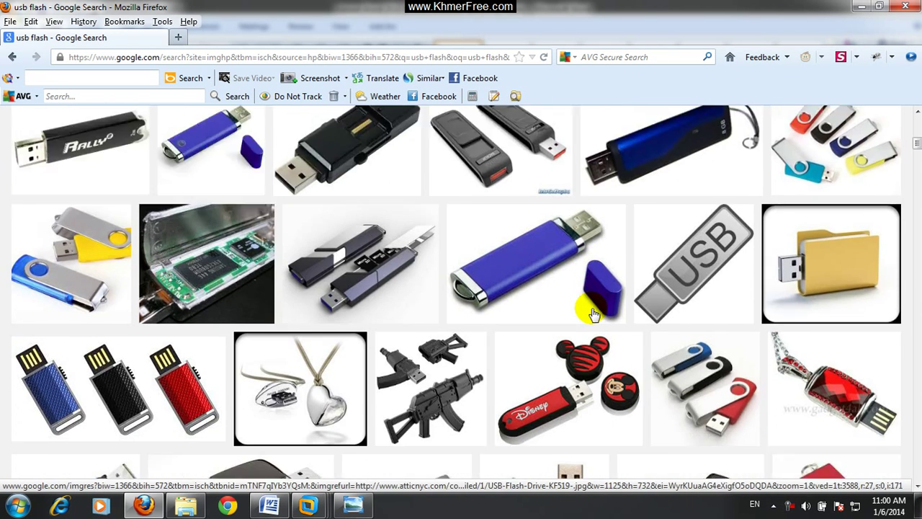
scroll(592, 314, "up", 15)
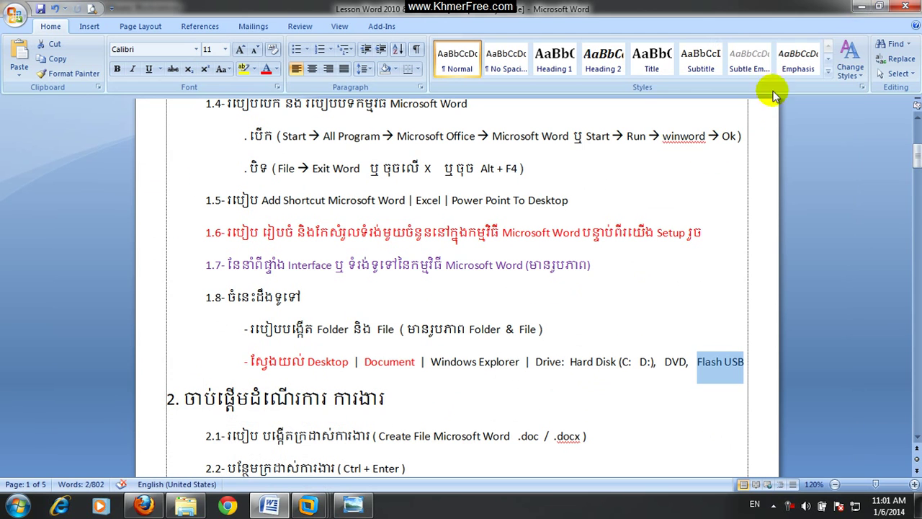
left_click(857, 9)
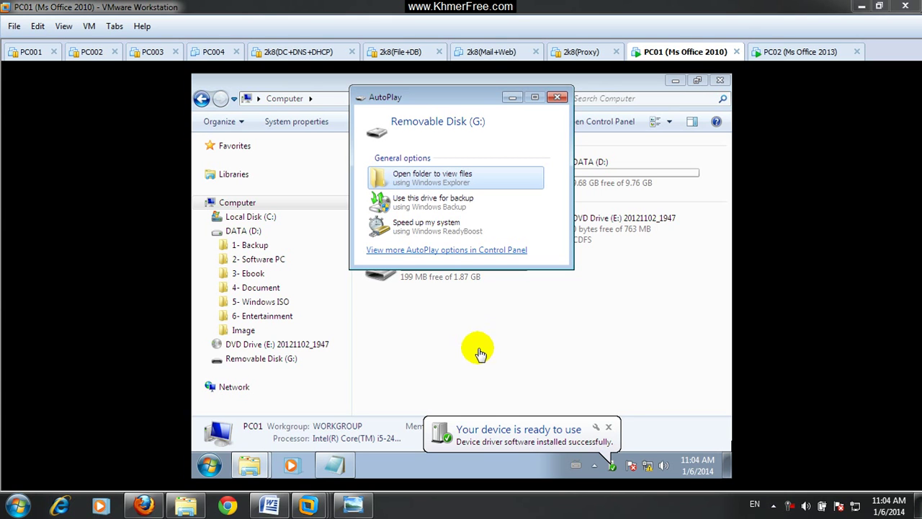
Dismiss the AutoPlay window and examine the general properties of Removable Disk (G:), closing them without changes
left_click_drag(454, 96, 581, 240)
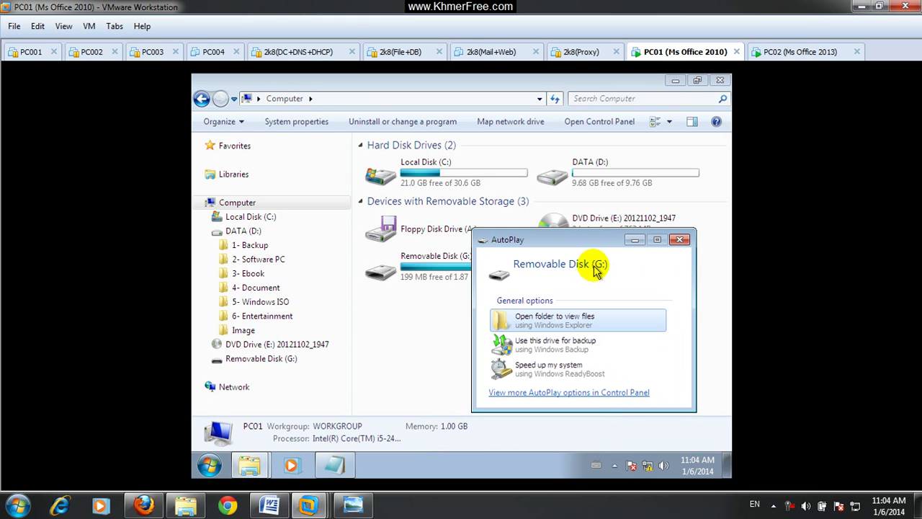
left_click(680, 241)
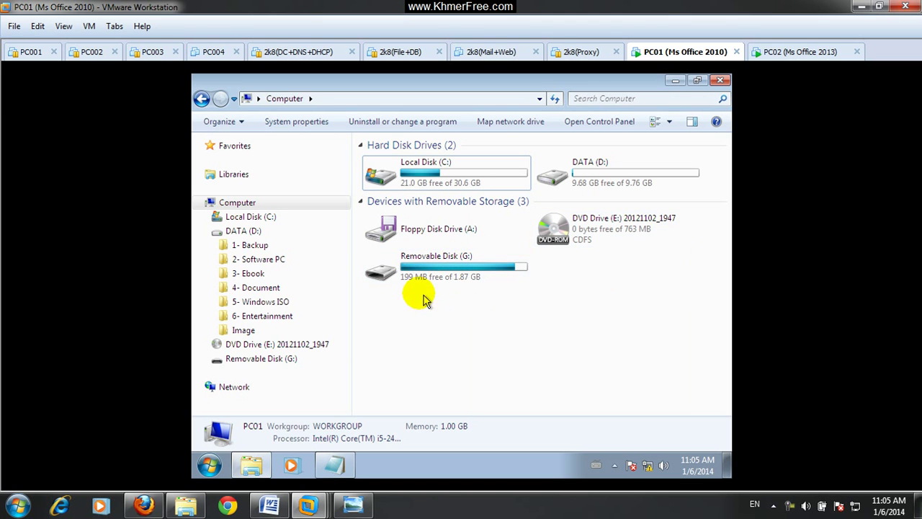
left_click(415, 267)
left_click(416, 268)
right_click(416, 267)
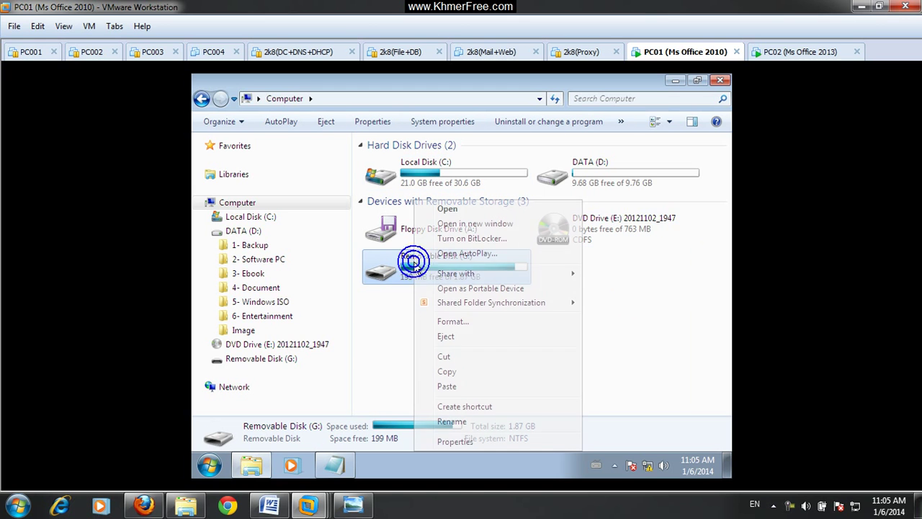
left_click(454, 442)
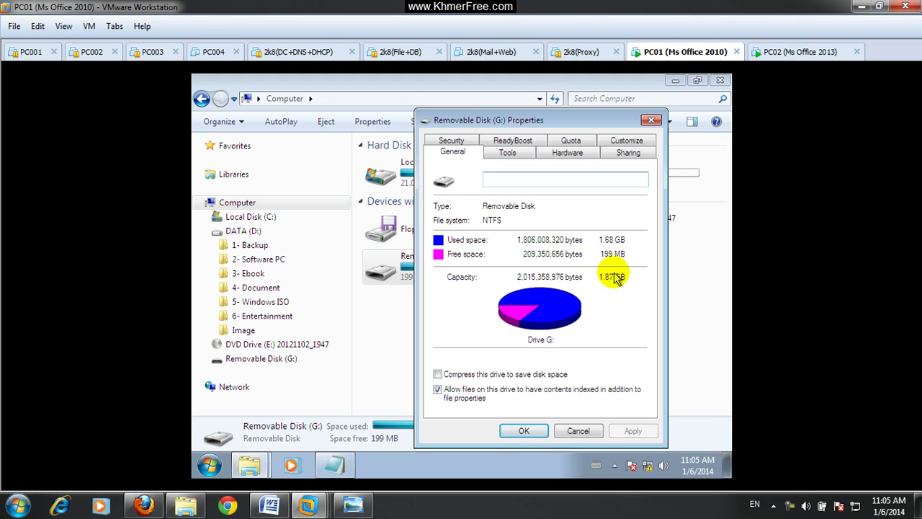
left_click(576, 431)
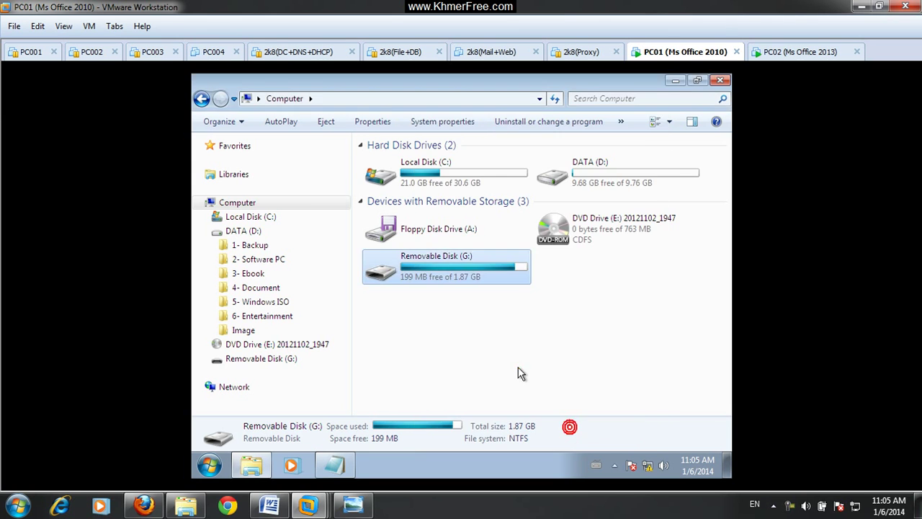
Point out Removable Disk (G:), glance at the earlier Computer screenshot and the USB flash images, and return to the drive
left_click(514, 356)
left_click(424, 272)
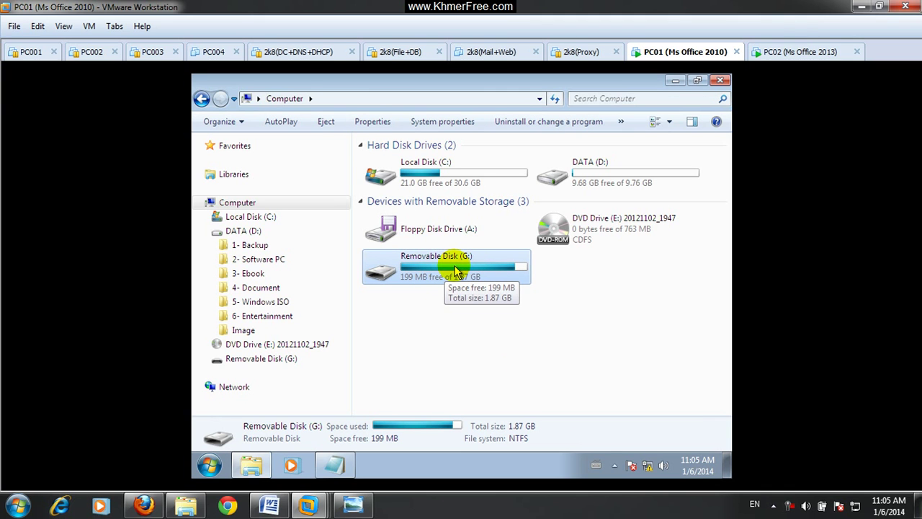
left_click(353, 505)
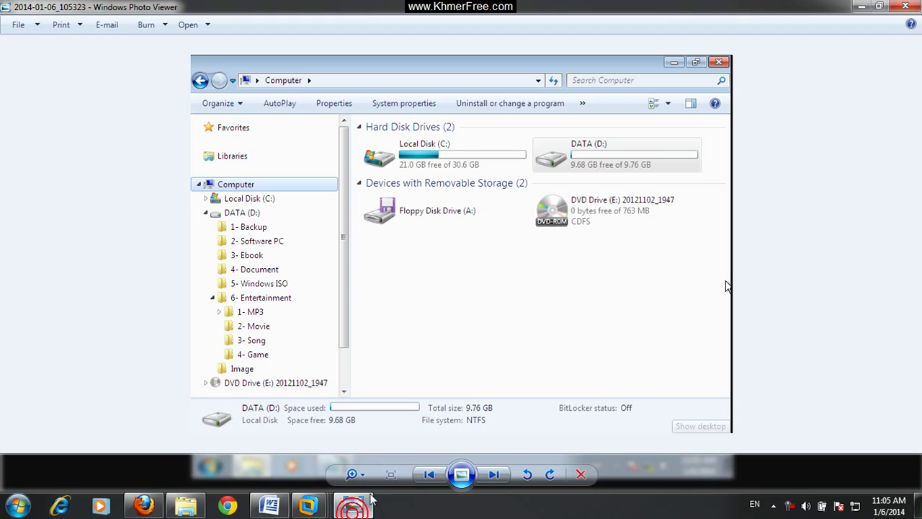
left_click(353, 504)
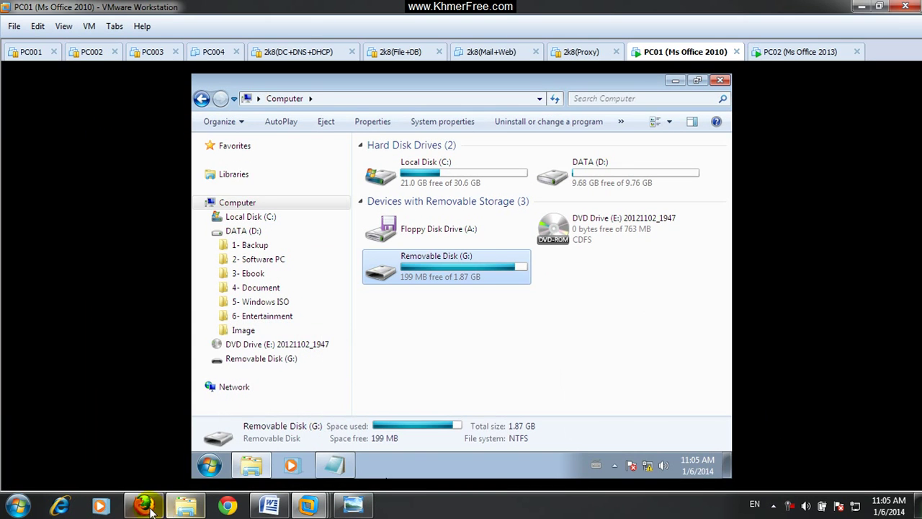
left_click(143, 505)
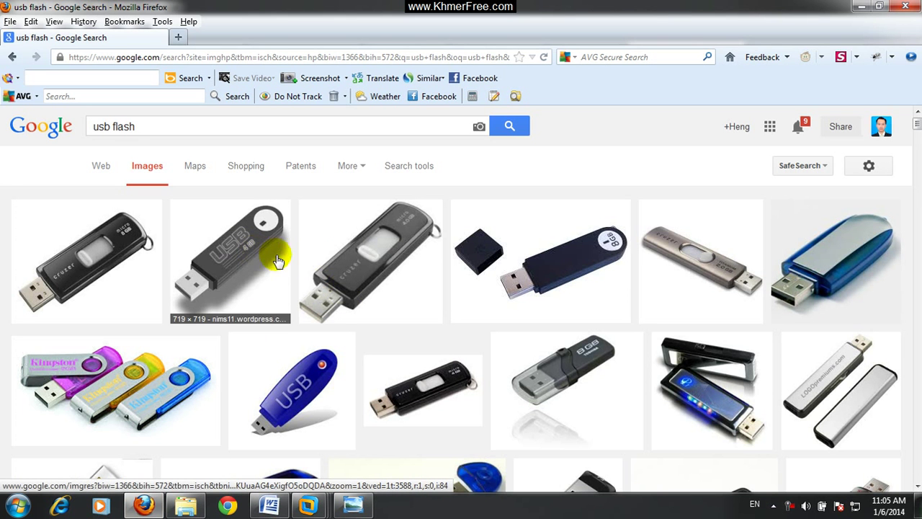
left_click(861, 6)
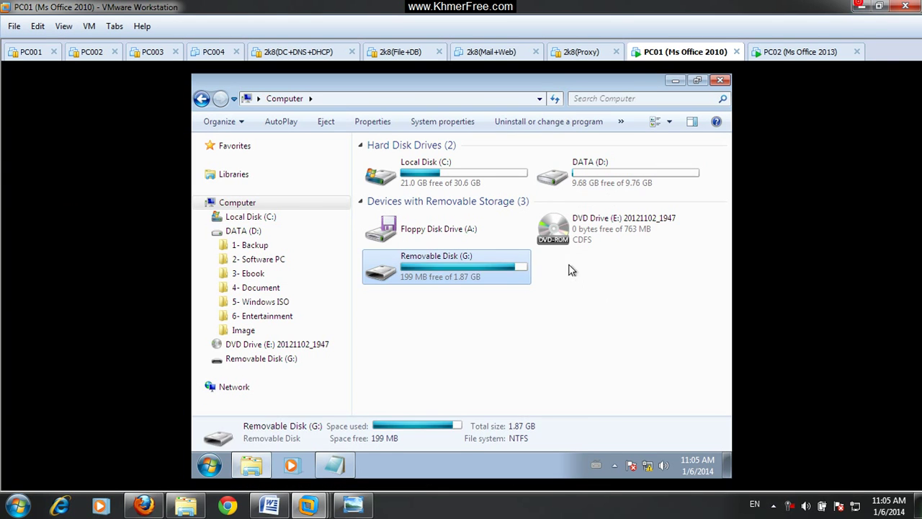
left_click(437, 278)
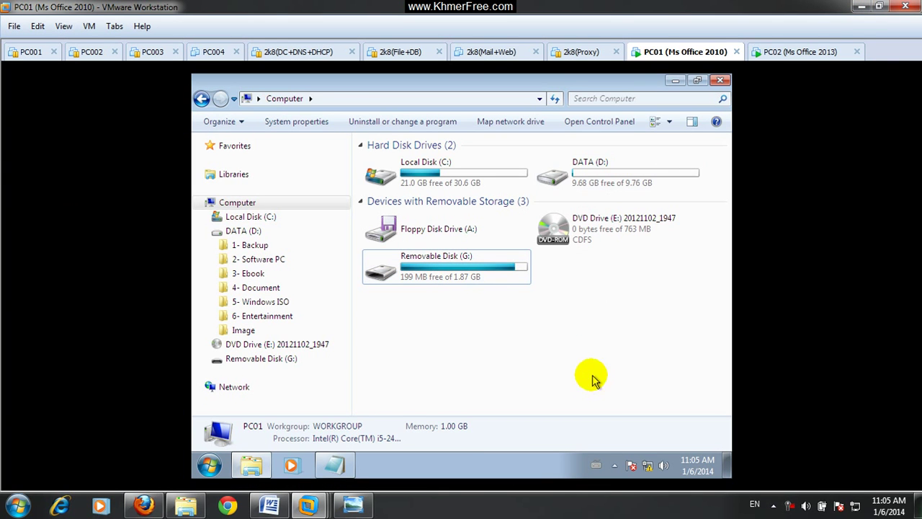
Safely eject the Mass Storage Device holding Removable Disk (G:) and dismiss the notification
left_click(615, 467)
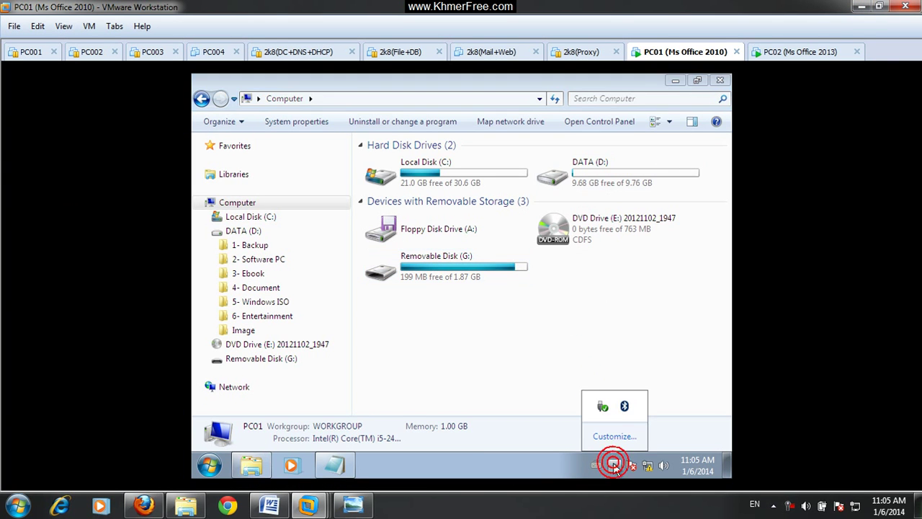
left_click(603, 408)
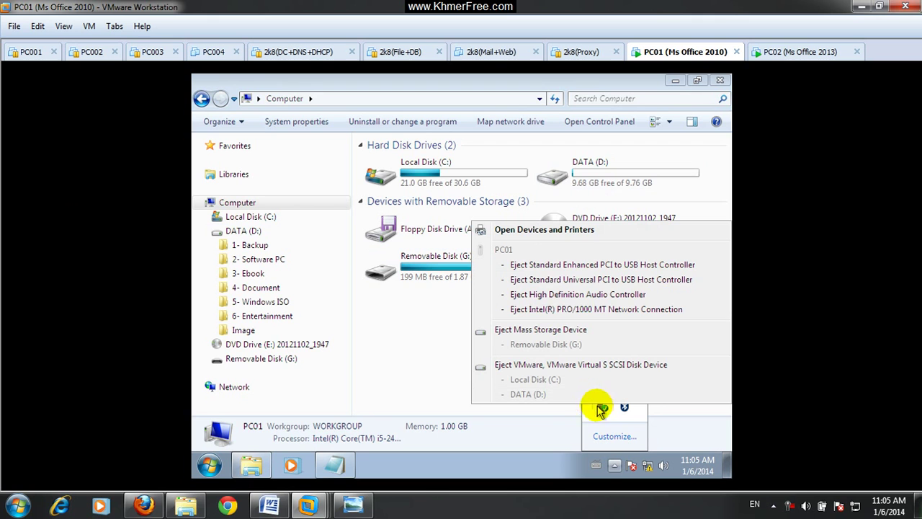
left_click(530, 333)
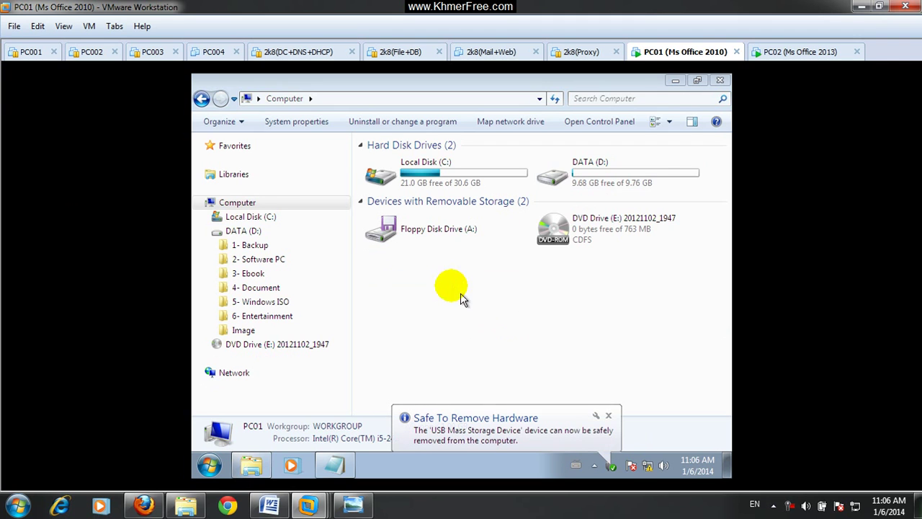
left_click(608, 417)
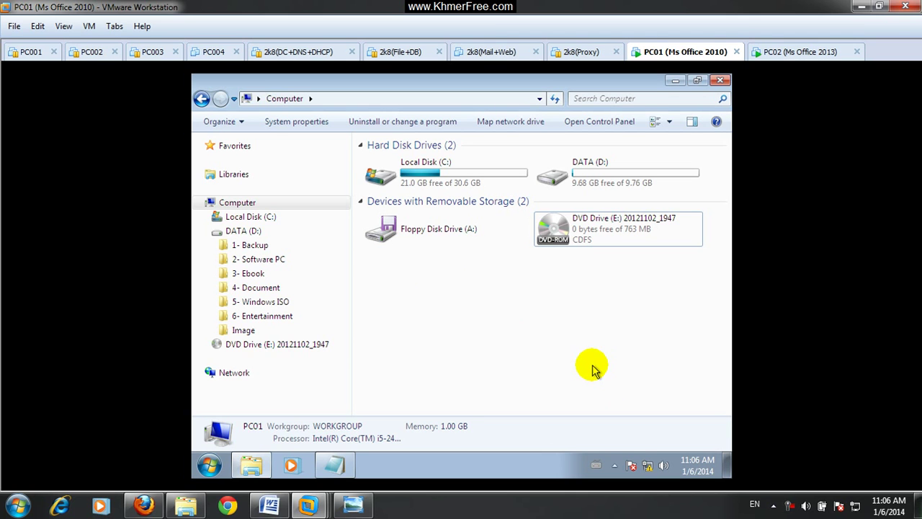
Point out Local Disk (C:), DATA (D:), Floppy Disk Drive (A:) and DVD Drive (E:) in turn, and clear the selection
left_click(403, 170)
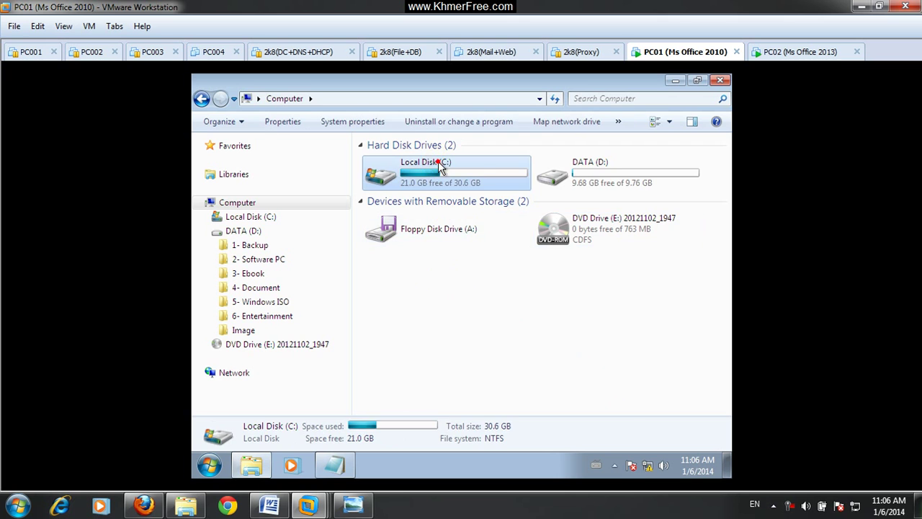
left_click(589, 167)
left_click(479, 228)
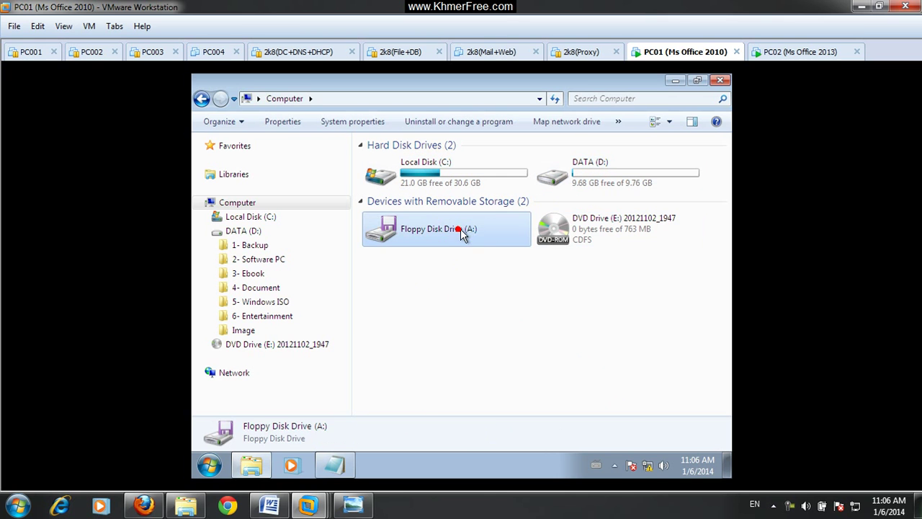
right_click(614, 232)
left_click(560, 312)
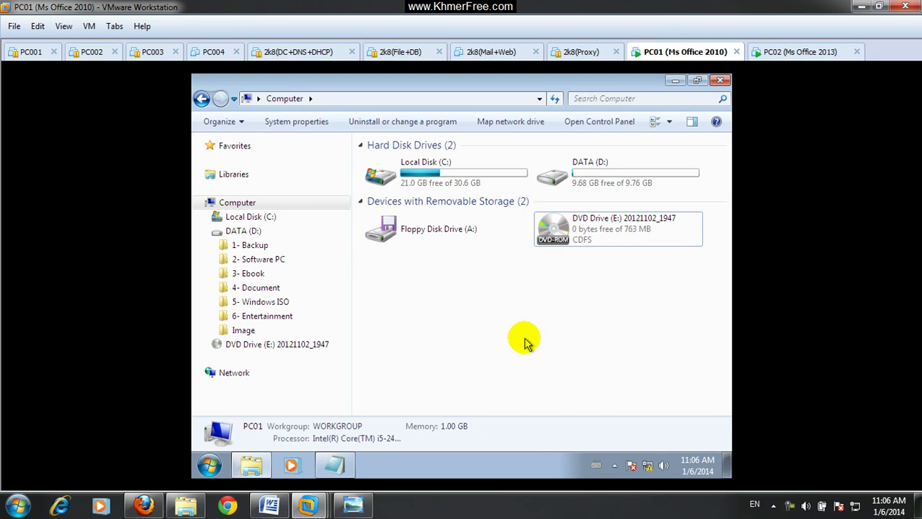
Dismiss the AutoPlay window for the reconnected flash drive and open Removable Disk (G:)
left_click_drag(473, 103, 616, 180)
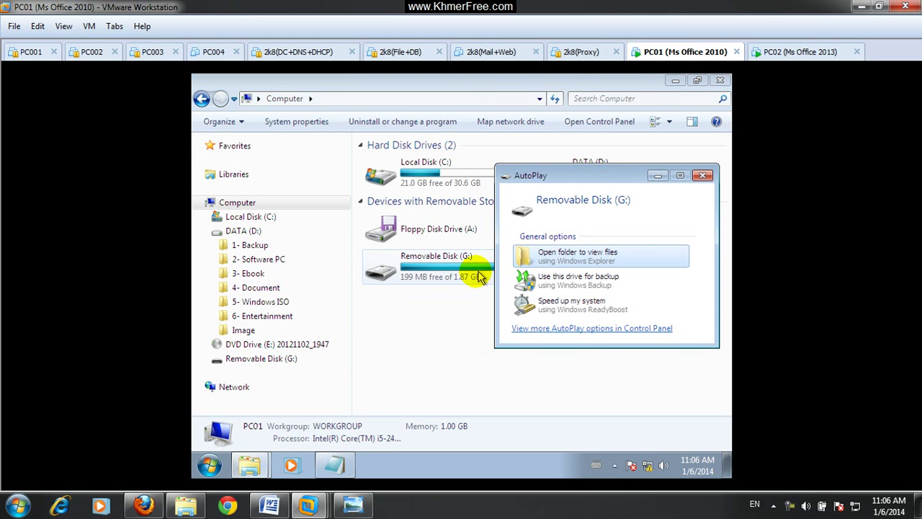
left_click(703, 175)
left_click(292, 359)
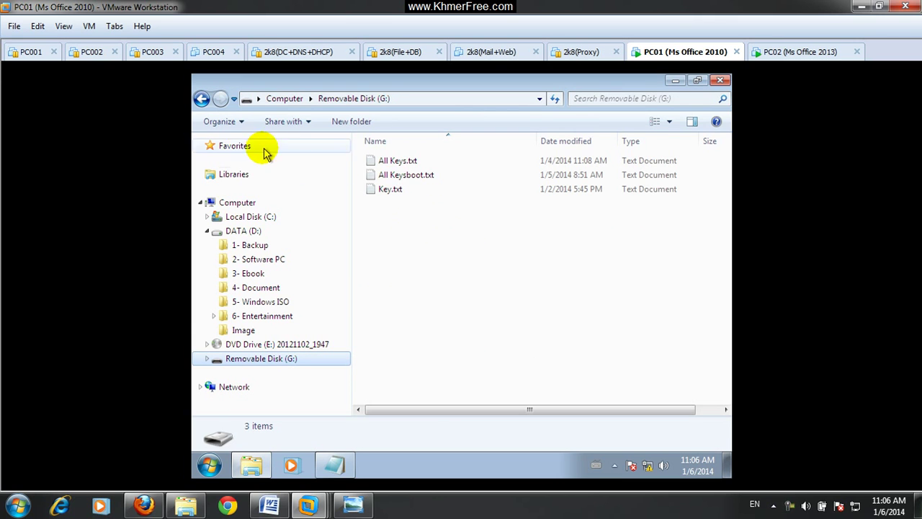
Set the folder view options to show hidden files, folders, and drives, and move the options dialog clear of the file names
left_click(231, 123)
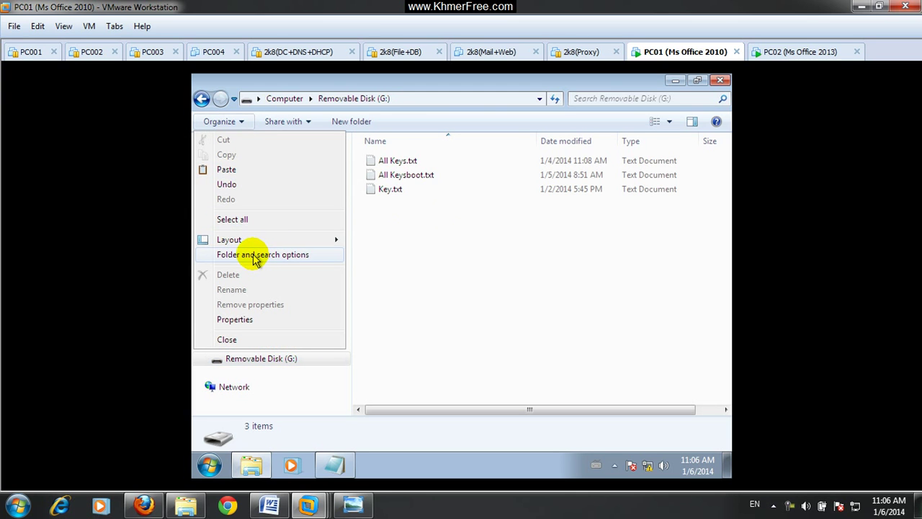
left_click(288, 255)
left_click(260, 155)
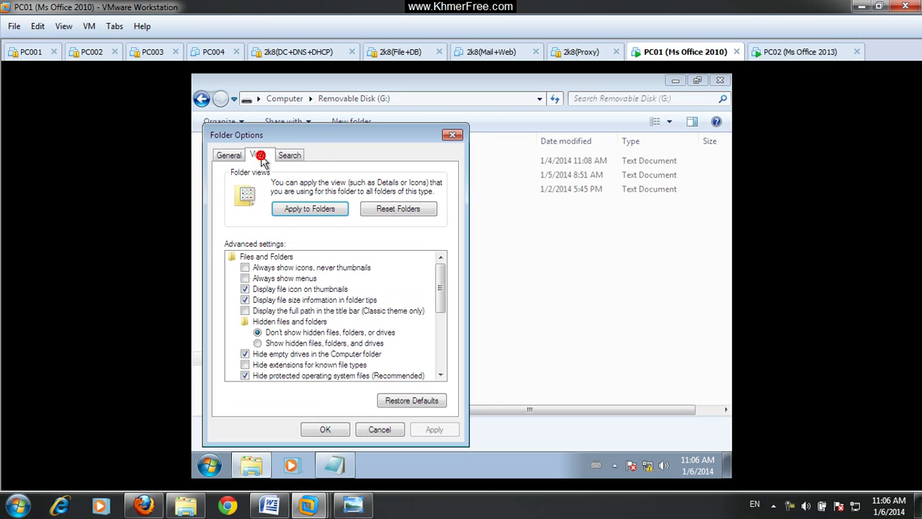
left_click(284, 344)
left_click_drag(325, 135, 577, 117)
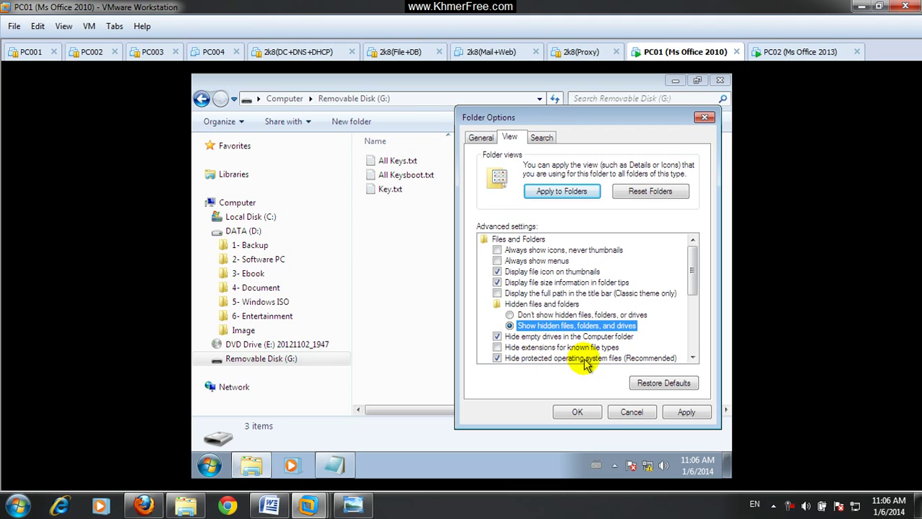
Turn off hiding of protected operating system files, accept the warning, and apply the folder options
left_click(497, 358)
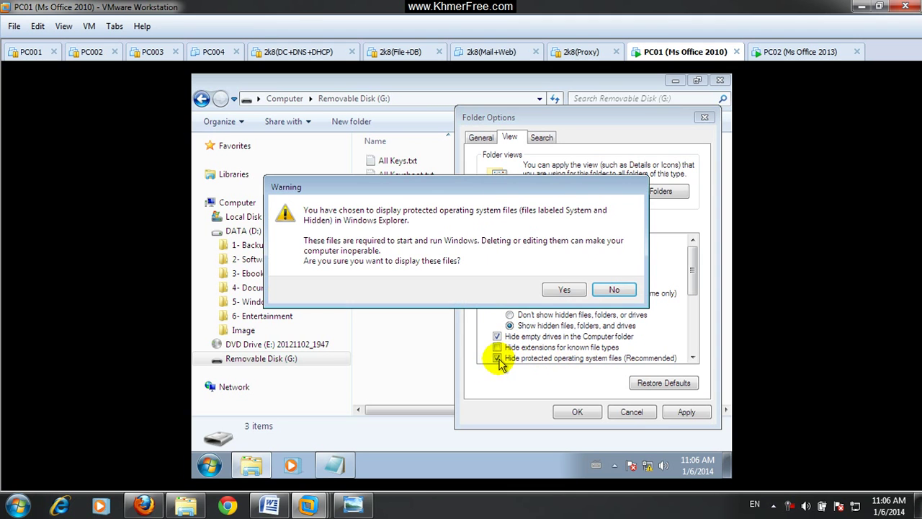
left_click(576, 290)
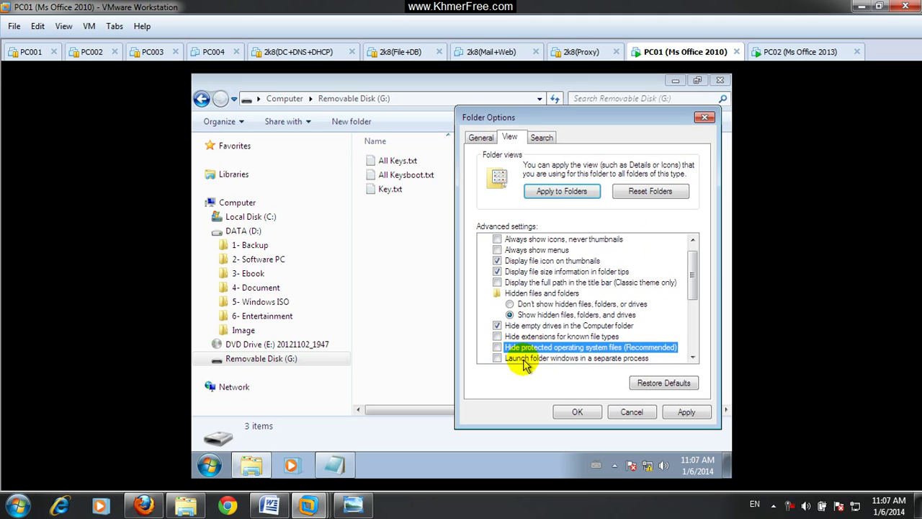
left_click(525, 316)
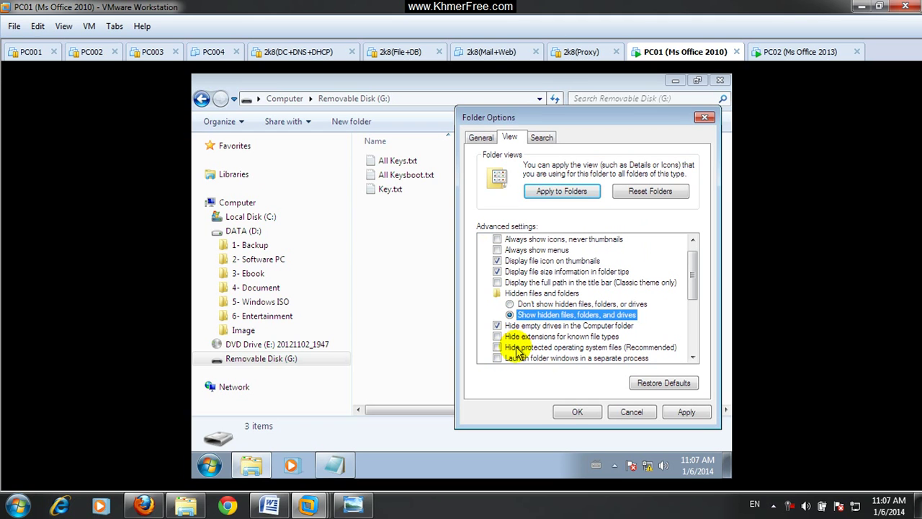
left_click(686, 411)
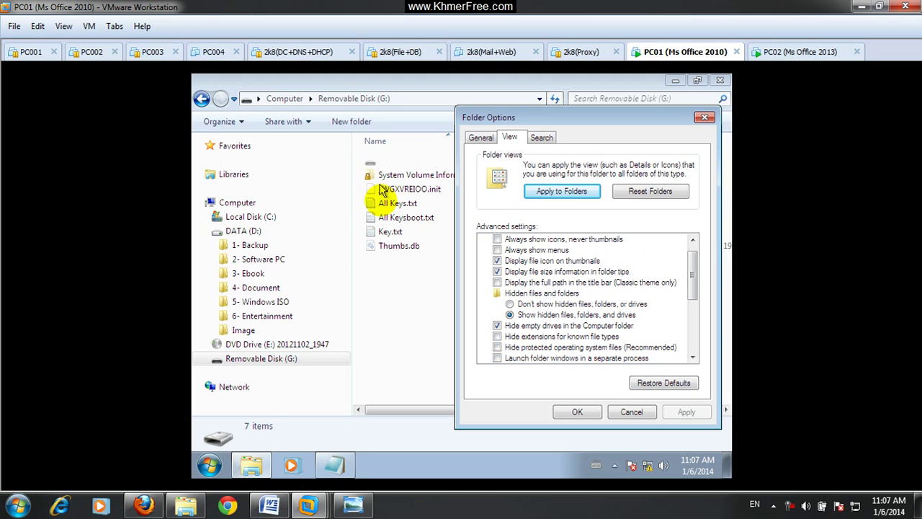
left_click(575, 409)
Try to delete everything from System Volume Information to Thumbs.db on Removable Disk (G:), applying the choice to all items
left_click_drag(416, 303, 404, 187)
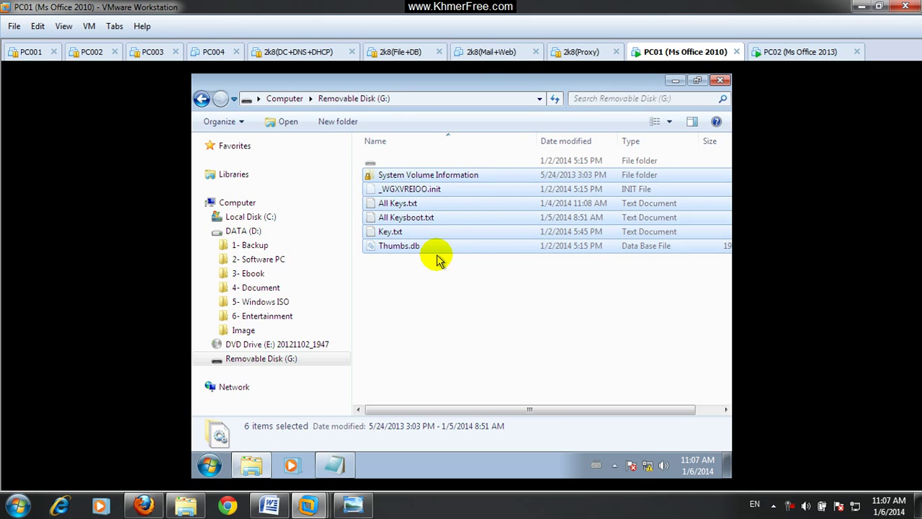
key("Delete")
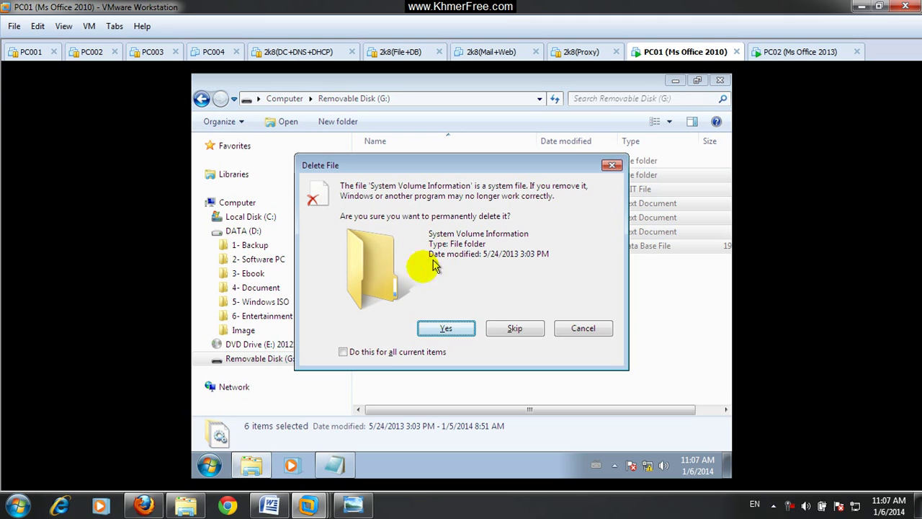
left_click(378, 352)
left_click(434, 332)
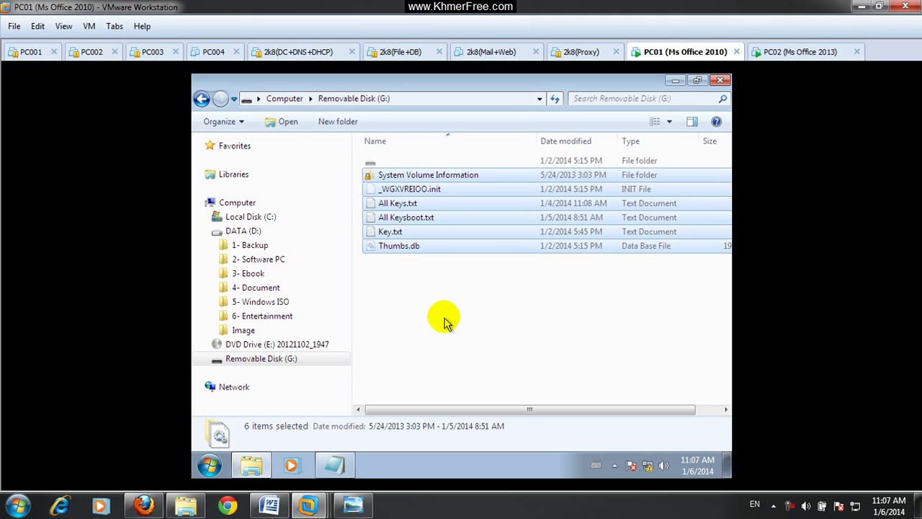
left_click(445, 290)
Permanently delete _WGXVREIOO.init, All Keys.txt, All Keysboot.txt, Key.txt and Thumbs.db from Removable Disk (G:)
left_click_drag(465, 313, 400, 196)
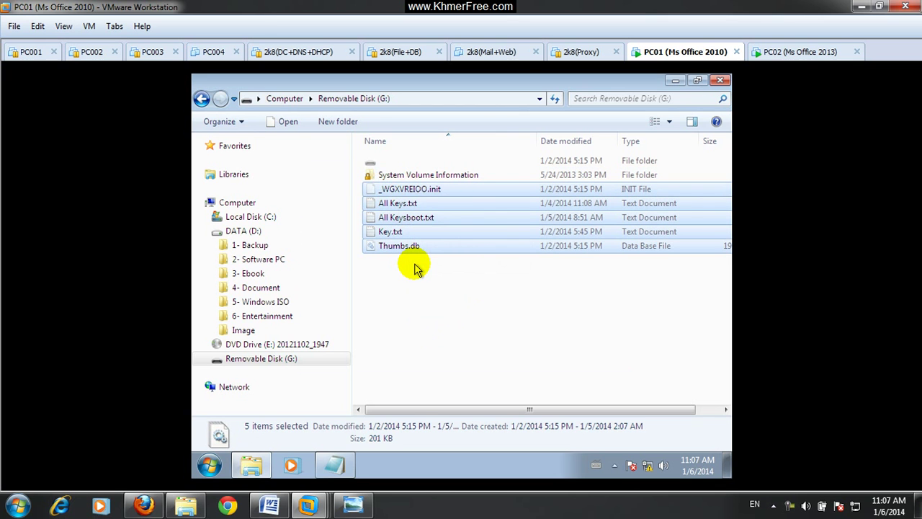
key("Delete")
key("Return")
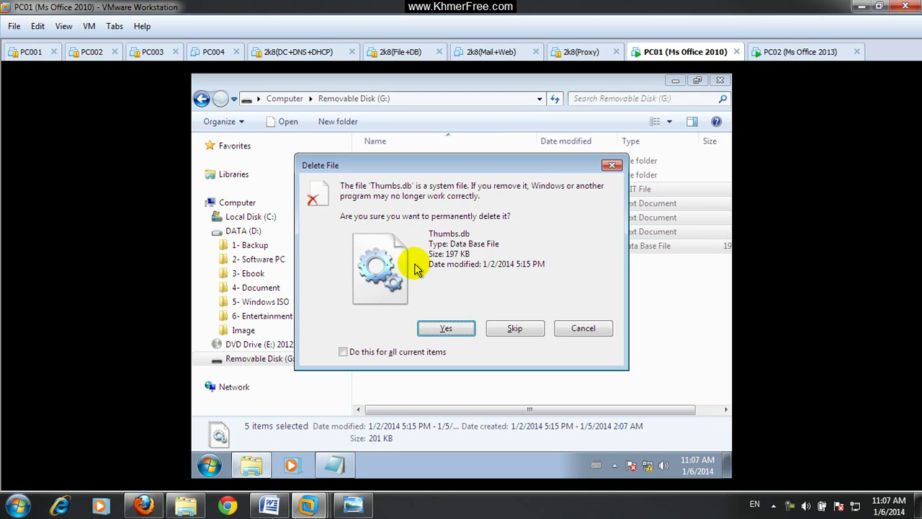
left_click(426, 353)
left_click(438, 332)
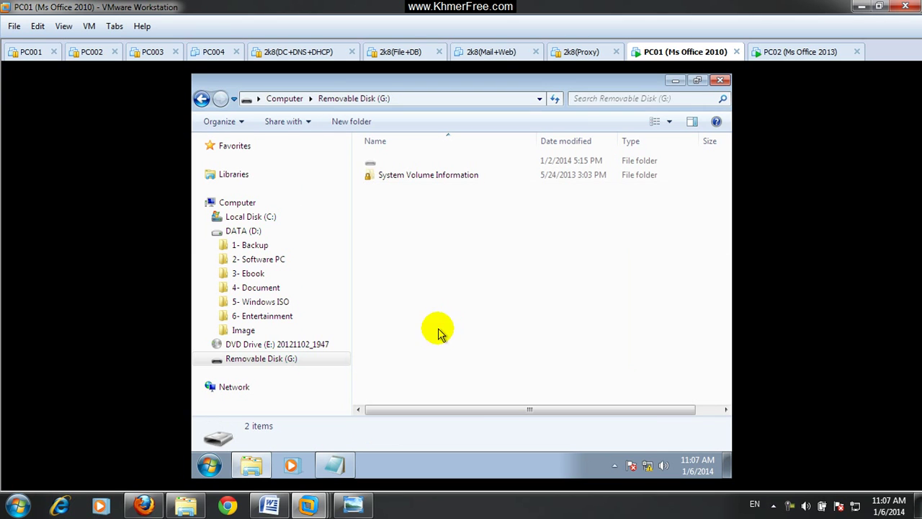
Open the unnamed folder on Removable Disk (G:), look through its contents, and return to the drive's root
left_click(371, 163)
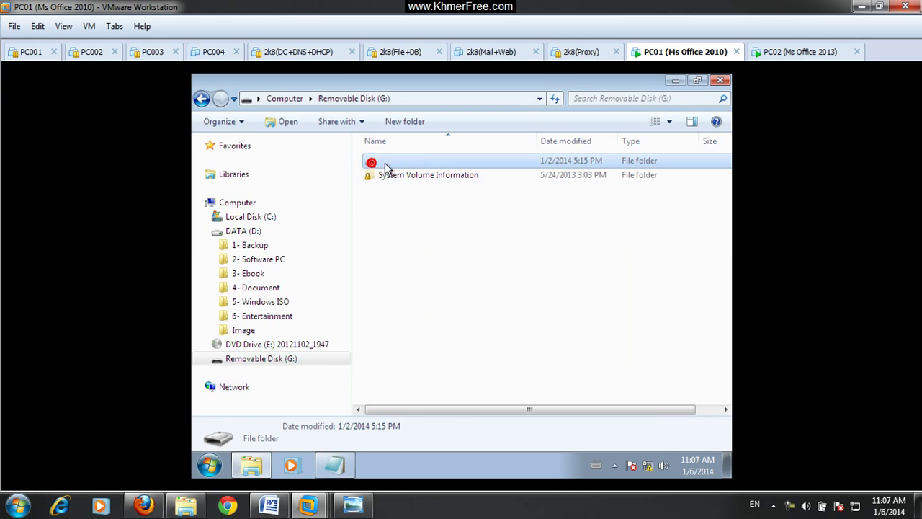
double_click(402, 164)
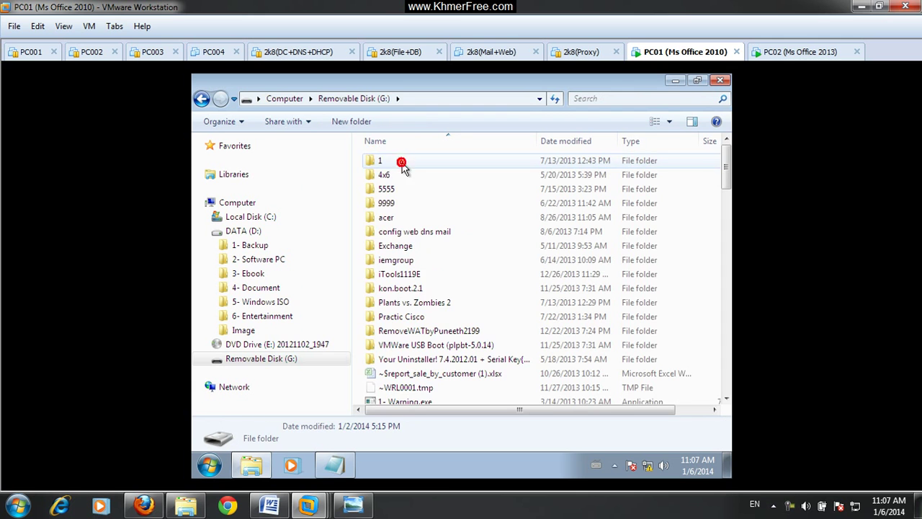
left_click_drag(726, 160, 724, 124)
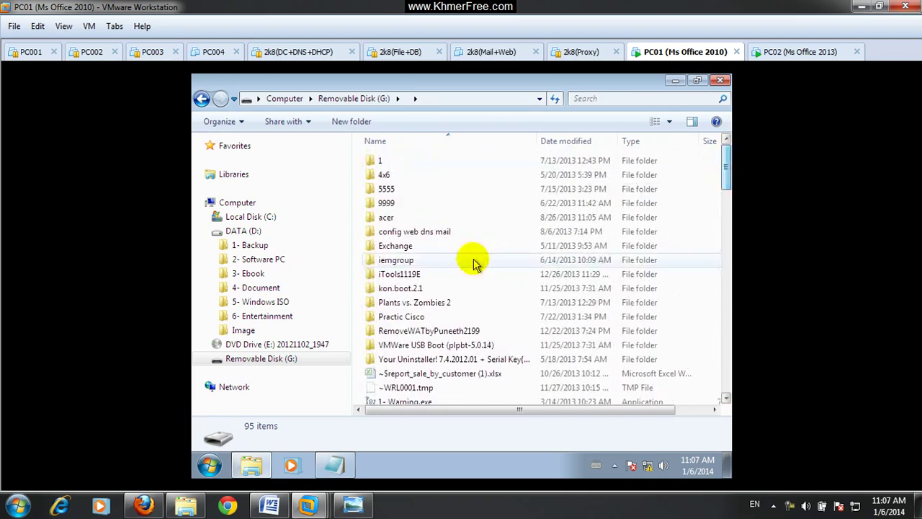
left_click(321, 358)
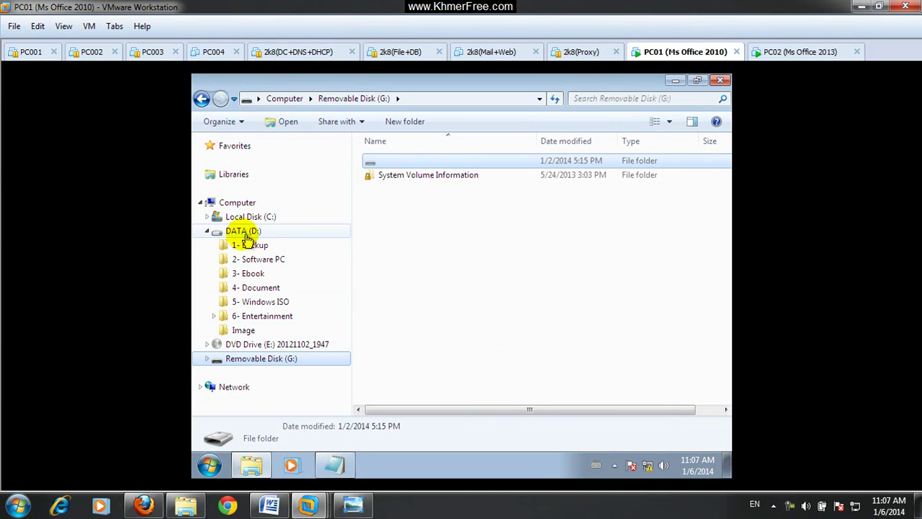
Point out Local Disk (C:), DATA (D:), DVD Drive (E:) and Removable Disk (G:) in Computer, and close the window
left_click(229, 203)
left_click(430, 166)
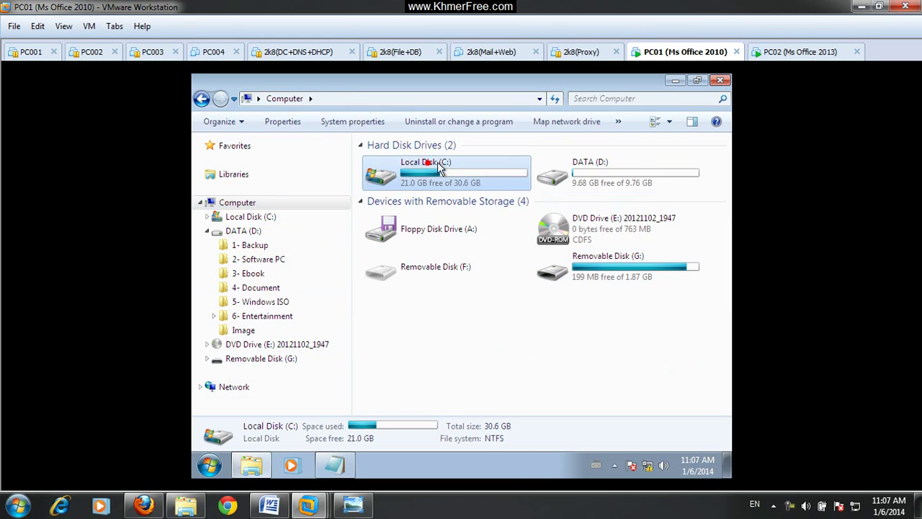
left_click(576, 162)
left_click(505, 173)
left_click(567, 167)
left_click(565, 229)
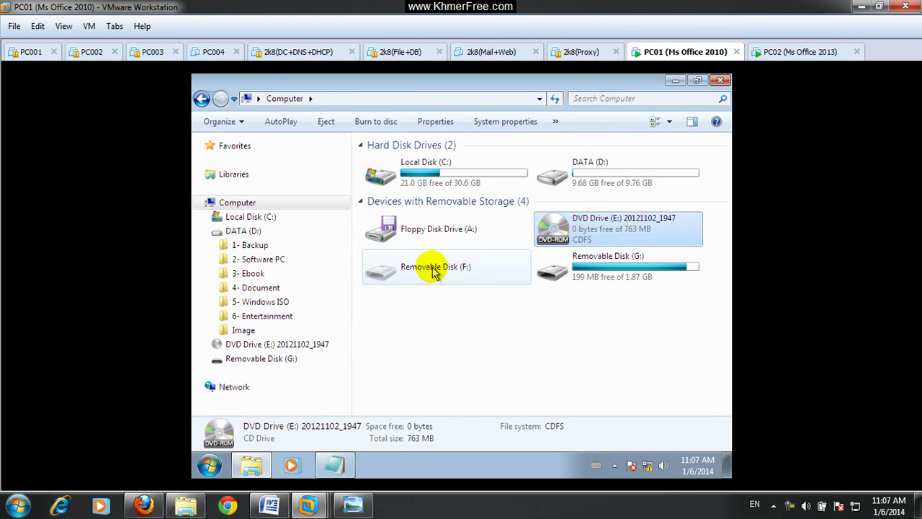
left_click(569, 270)
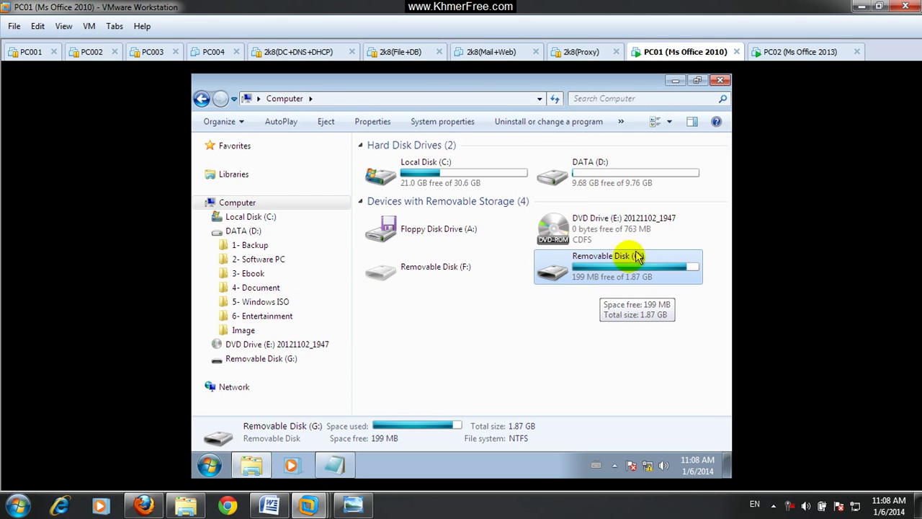
left_click(718, 81)
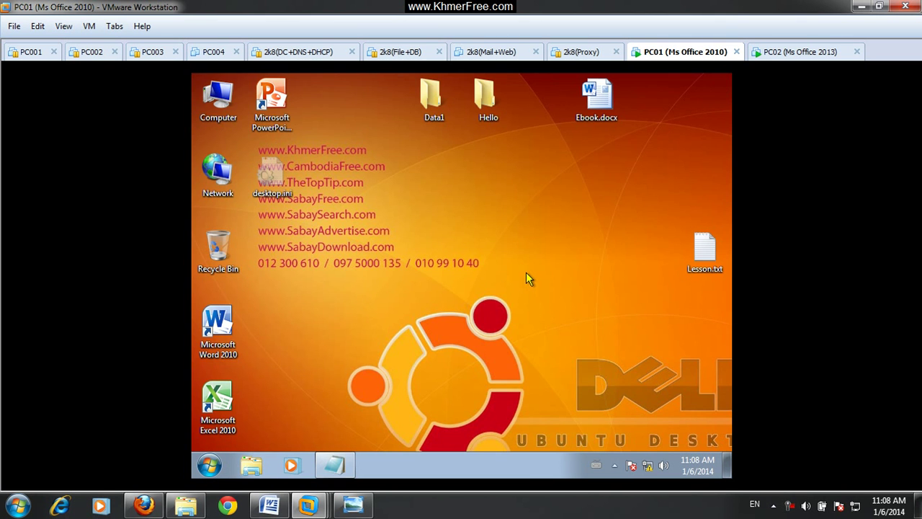
Switch to the Word lesson outline and review the section 1.8 line on Windows Explorer, drives and Flash USB
left_click(269, 504)
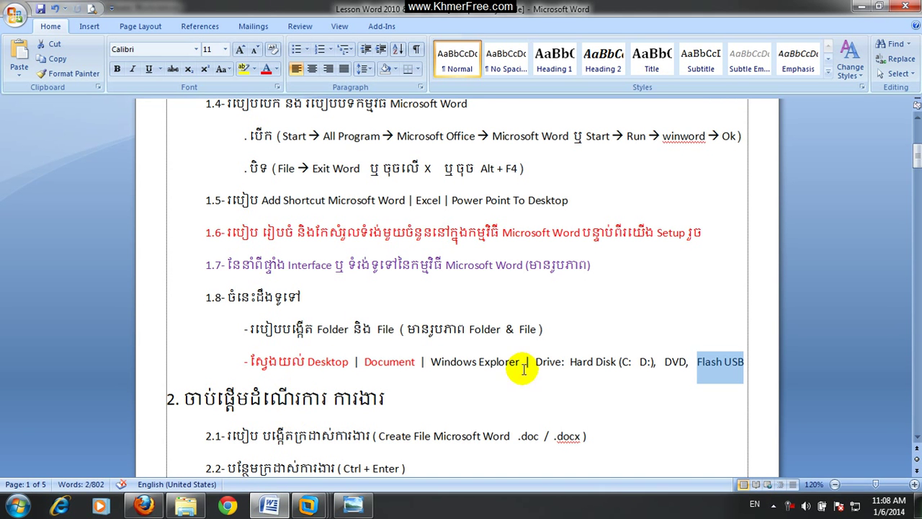
left_click(567, 363)
left_click(247, 367)
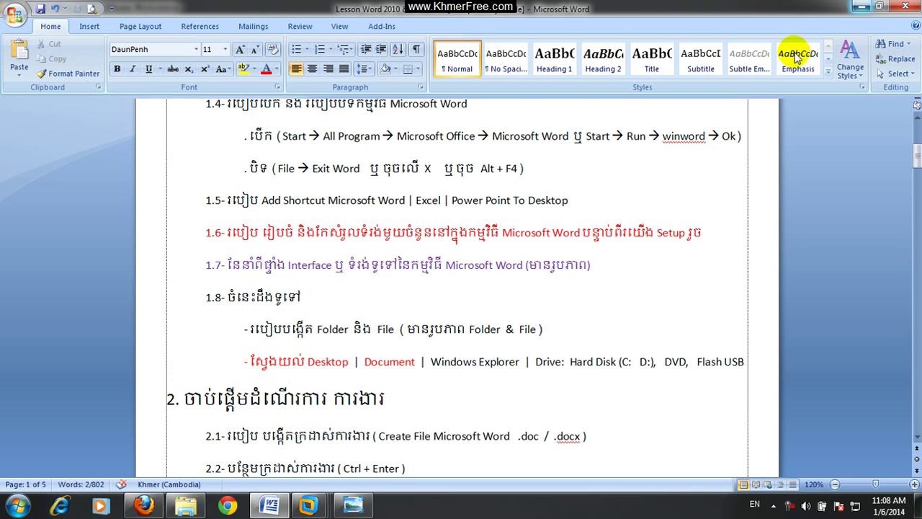
Return to the virtual machine and move desktop.ini to the free spot beside the Microsoft PowerPoint shortcut on the desktop
left_click(861, 7)
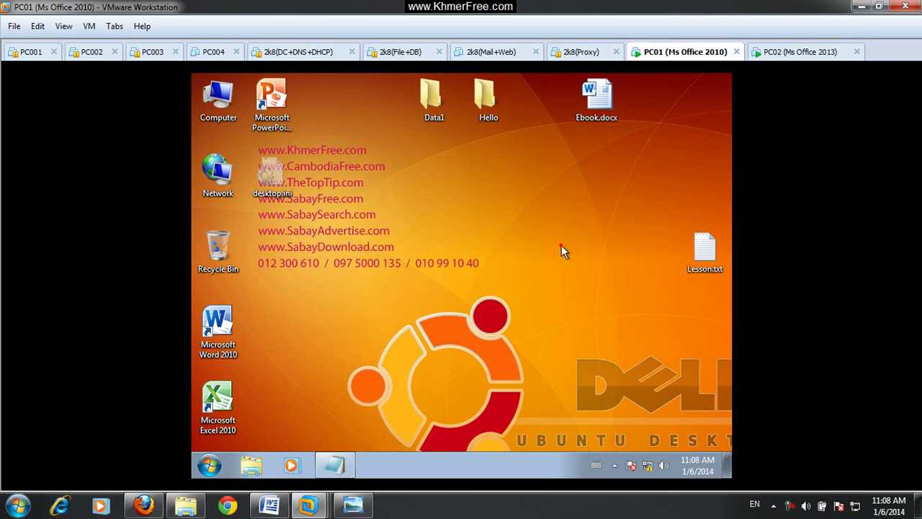
left_click_drag(272, 173, 324, 98)
left_click(382, 186)
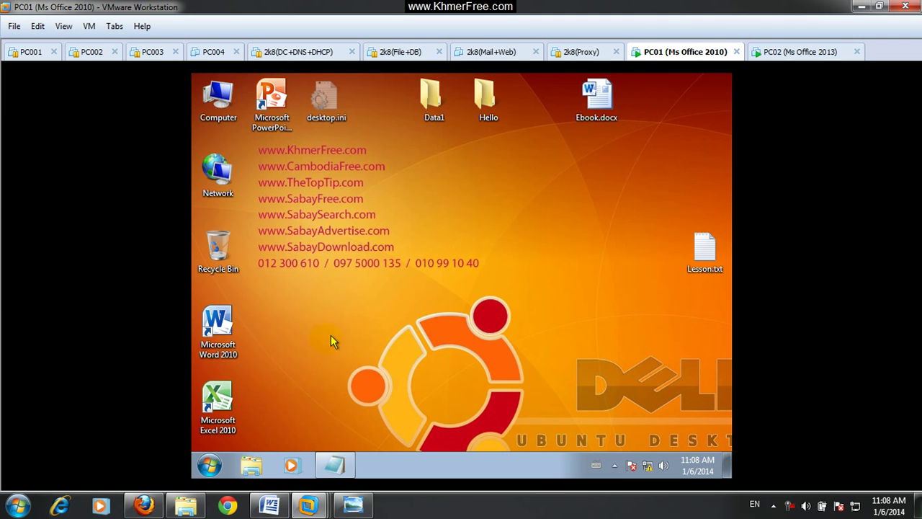
Browse Local Disk (C:), DATA (D:) and Removable Disk (G:) from Computer, close the window, and minimize VMware Workstation
double_click(218, 97)
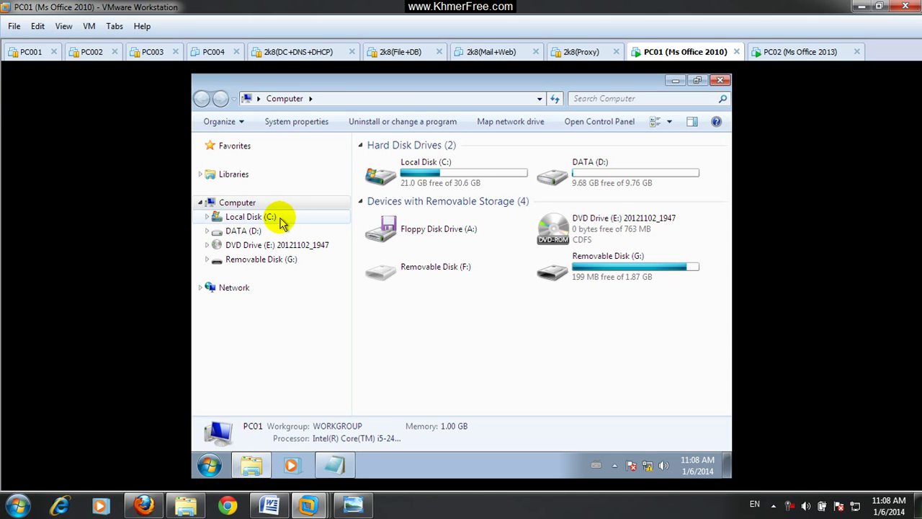
left_click(280, 216)
left_click(286, 231)
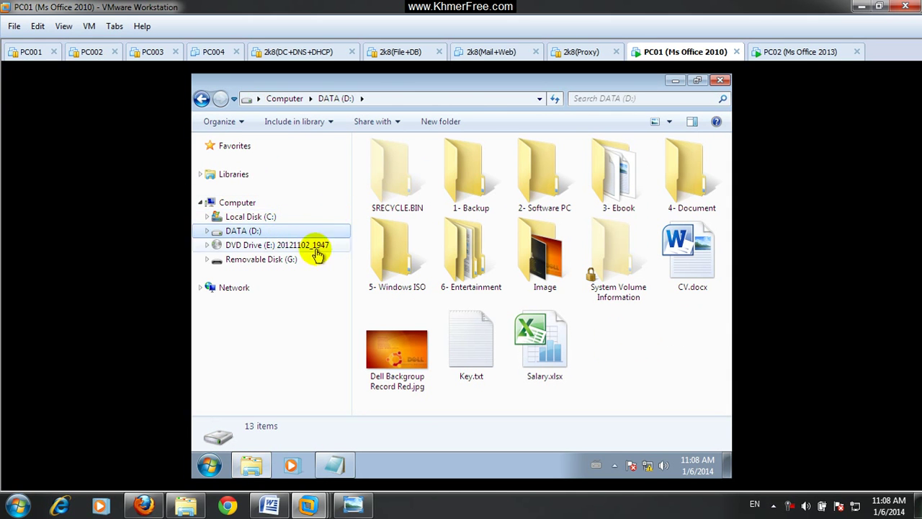
left_click(286, 260)
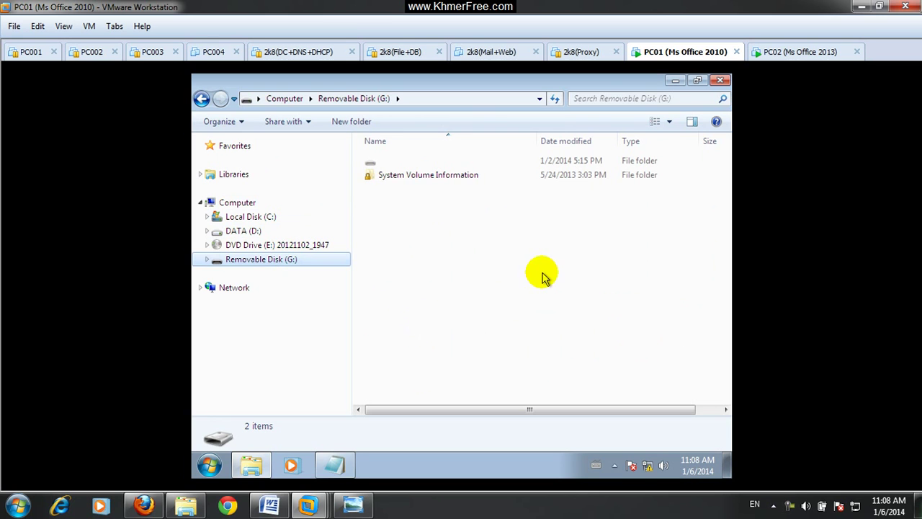
left_click(719, 81)
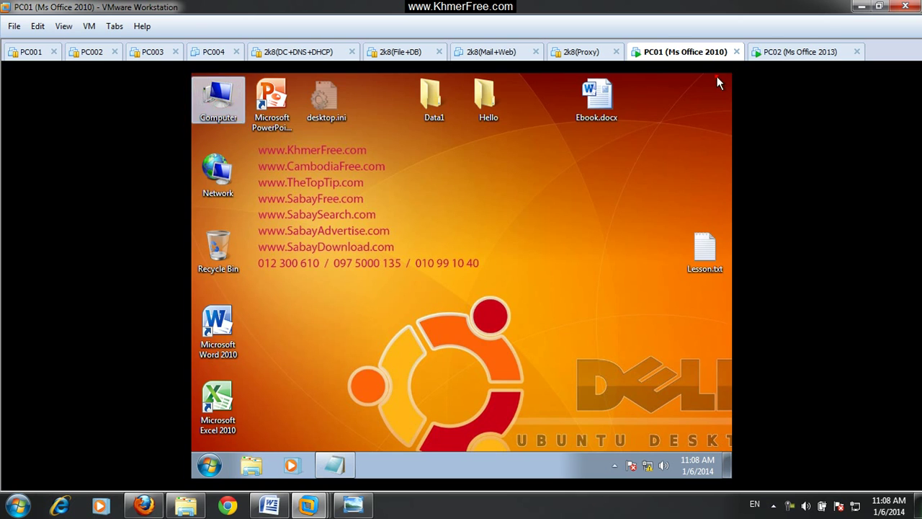
left_click(861, 6)
left_click(299, 374)
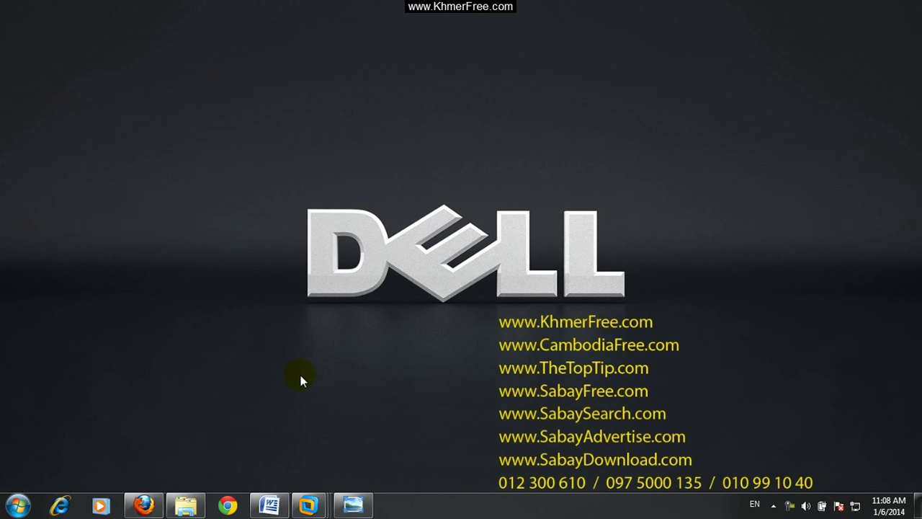